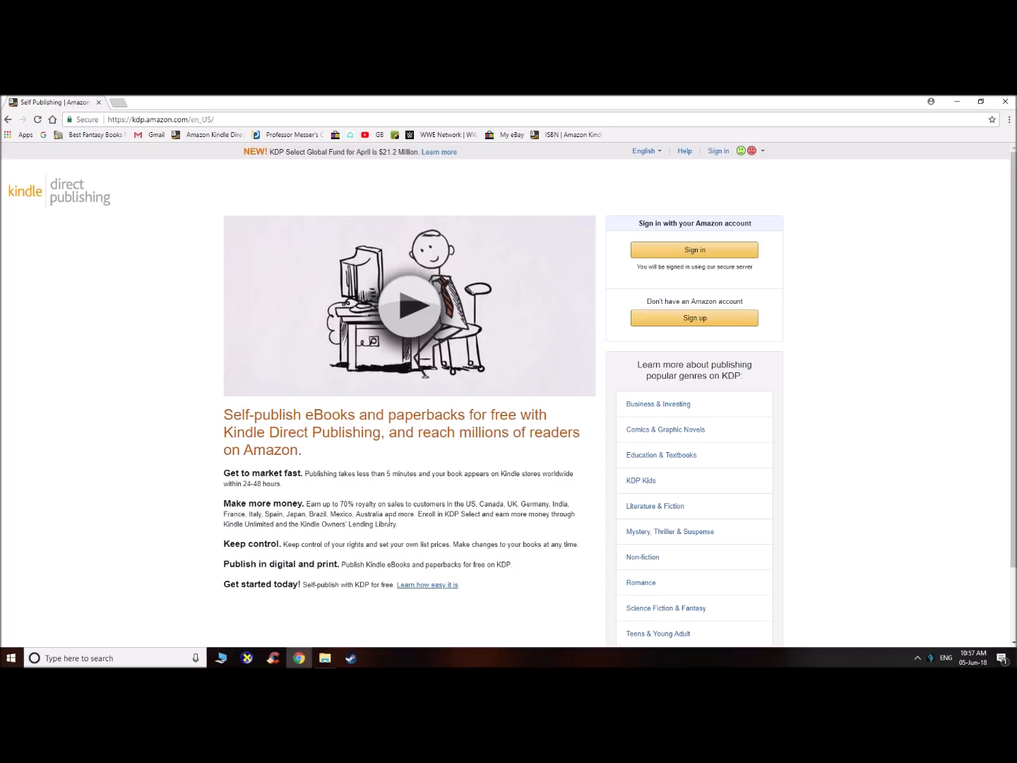
- Start creating a new Kindle eBook title from the Bookshelf
scroll(707, 459, "down", 3)
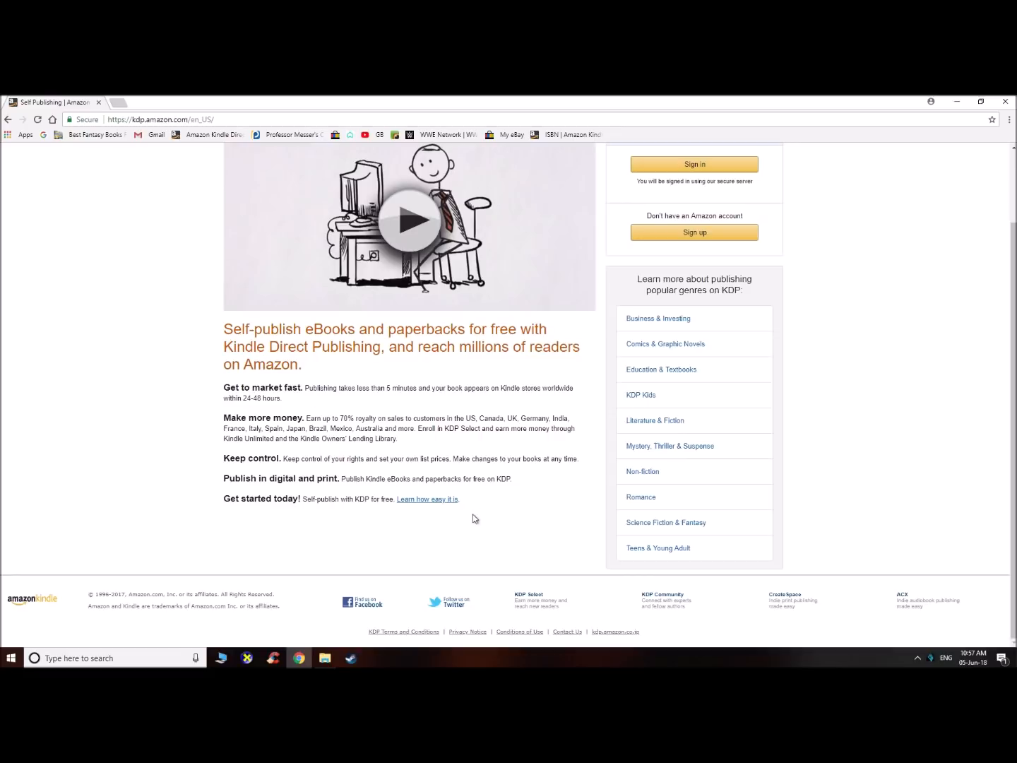
scroll(543, 487, "up", 2)
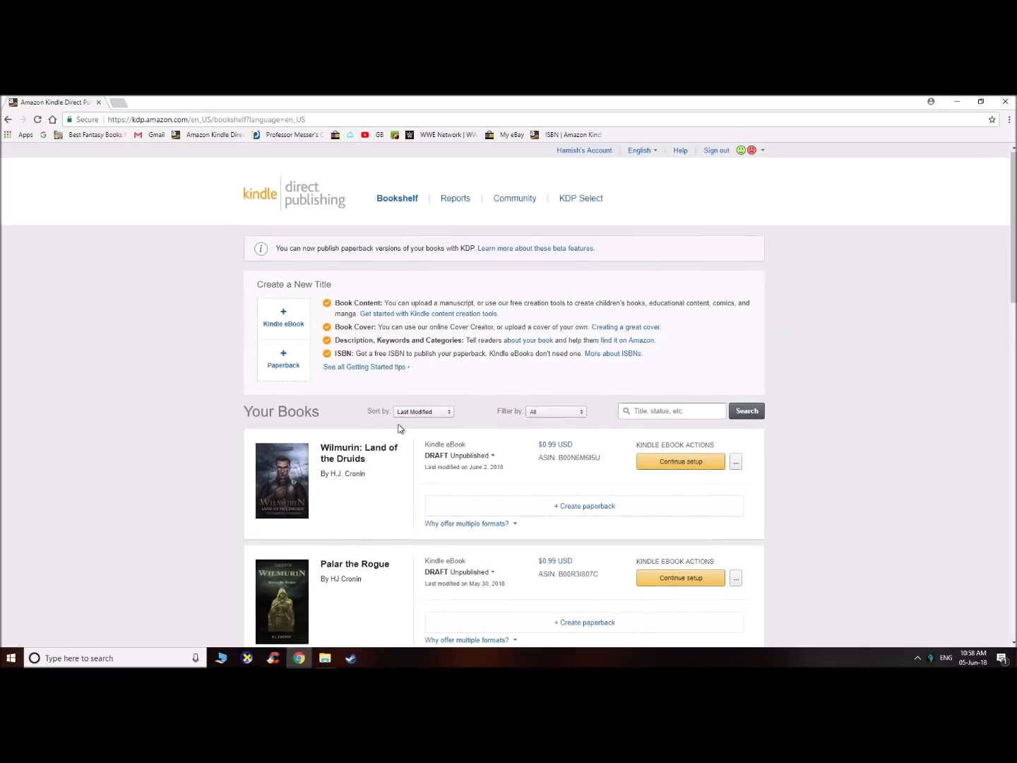
scroll(395, 425, "down", 3)
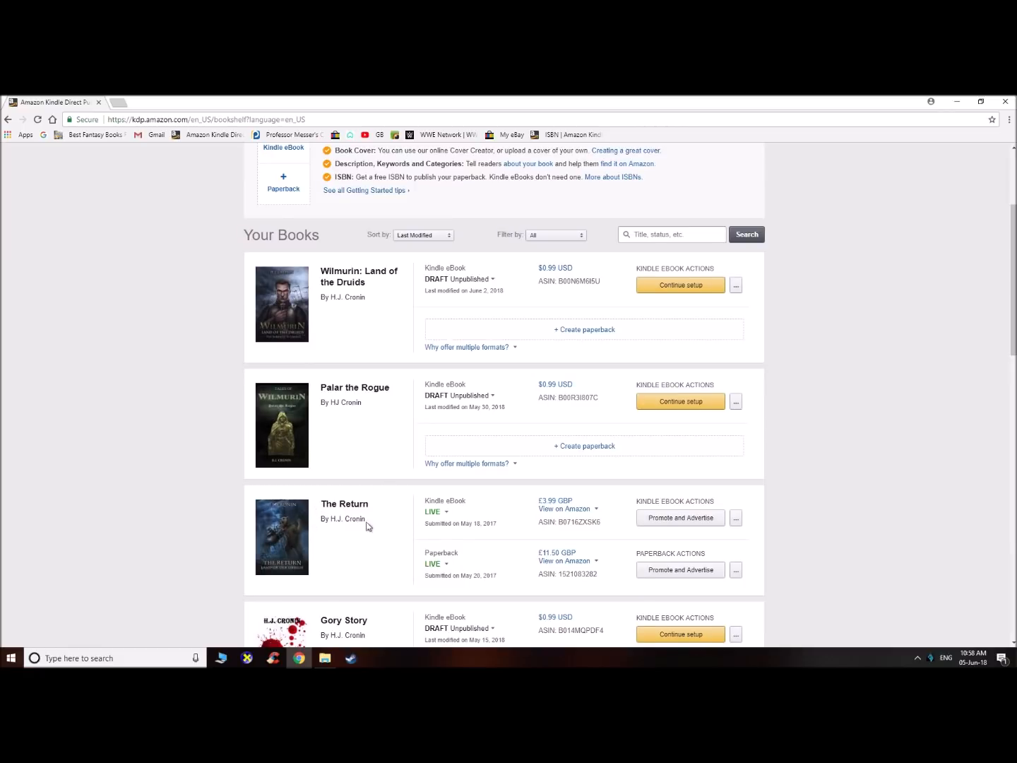
scroll(824, 595, "up", 2)
scroll(822, 595, "up", 1)
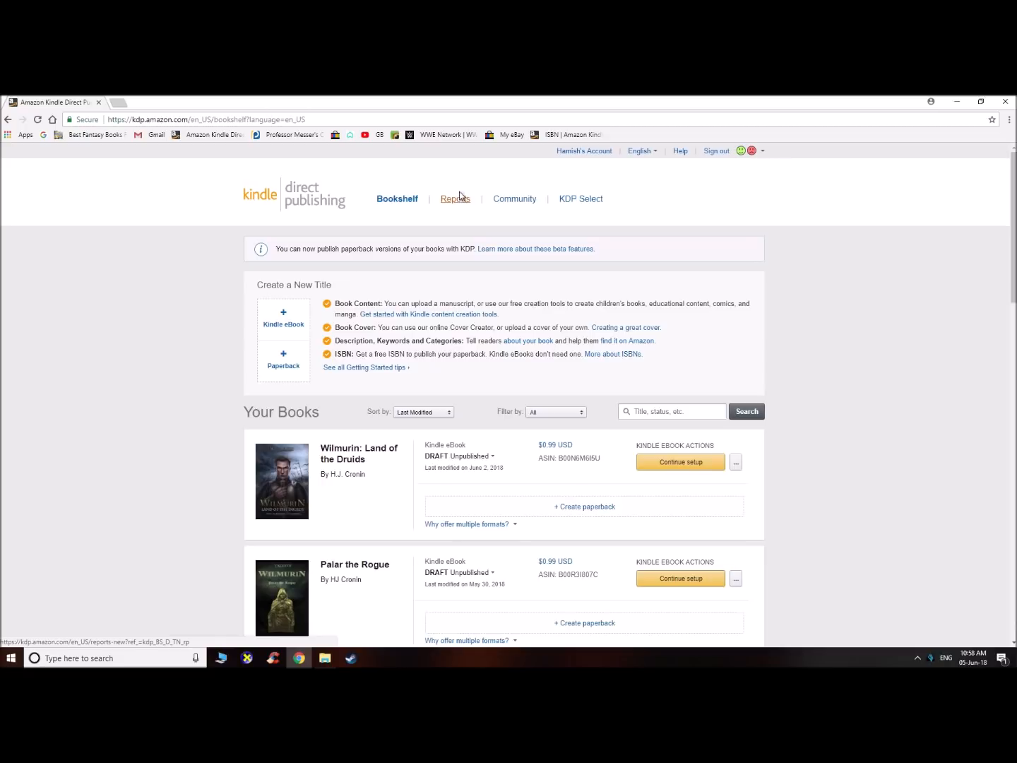
left_click(286, 323)
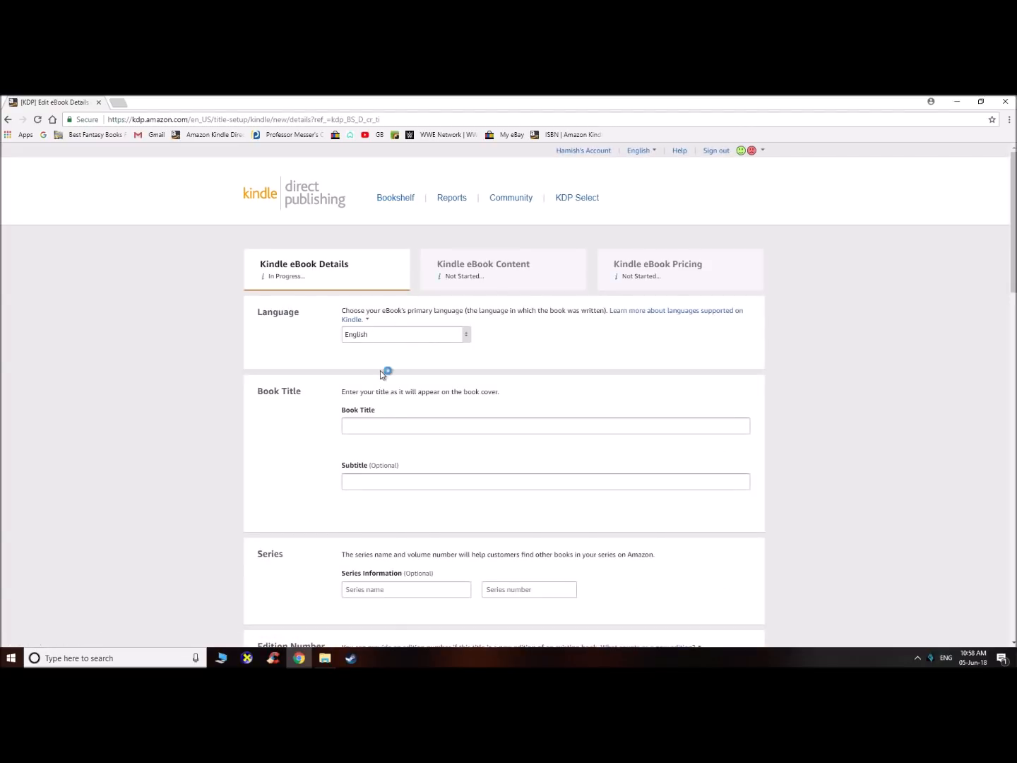
- Enter "Disturbing Tales" as the book title in the eBook details
scroll(516, 455, "down", 5)
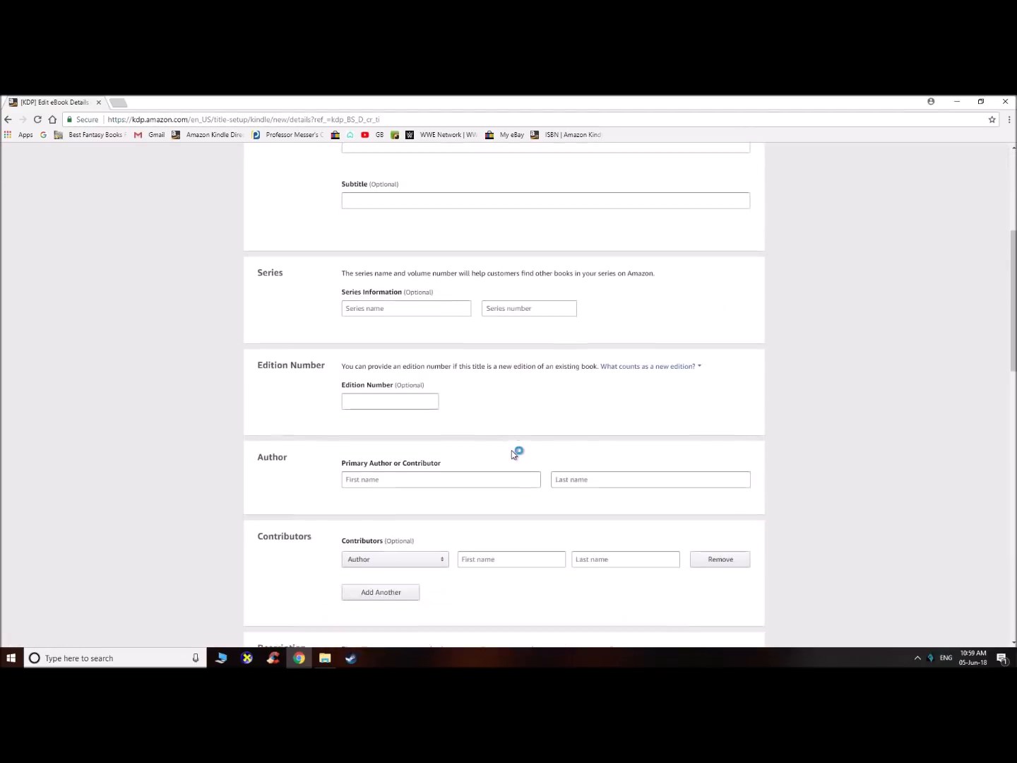
scroll(513, 461, "down", 2)
scroll(503, 520, "up", 6)
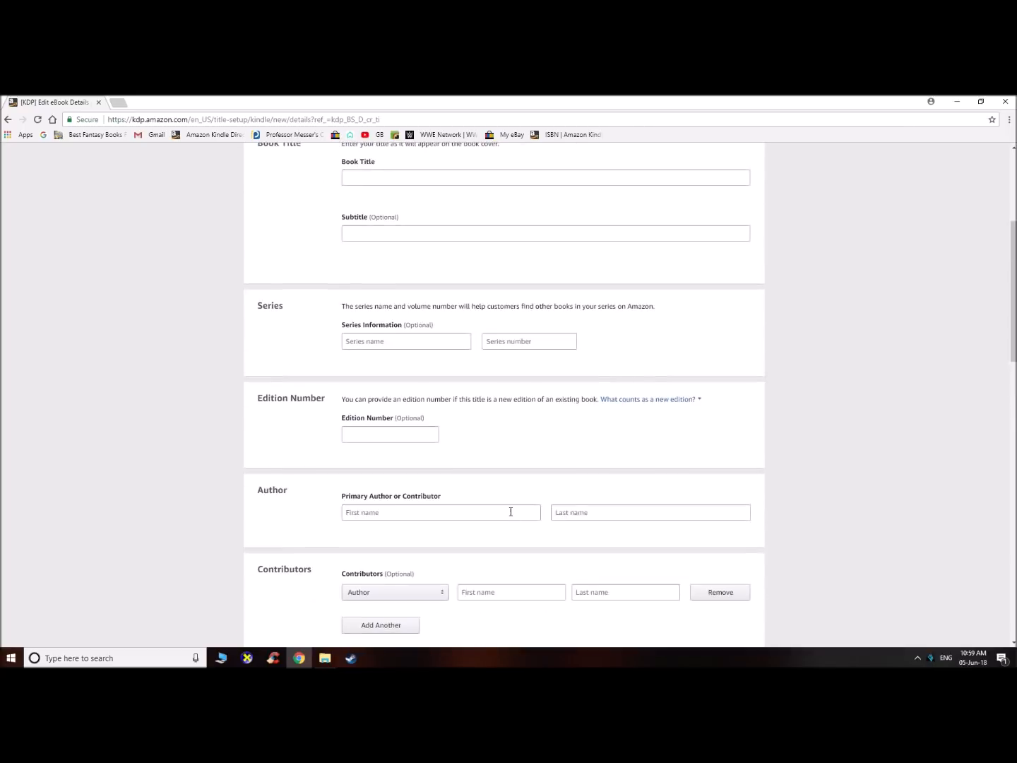
left_click(360, 384)
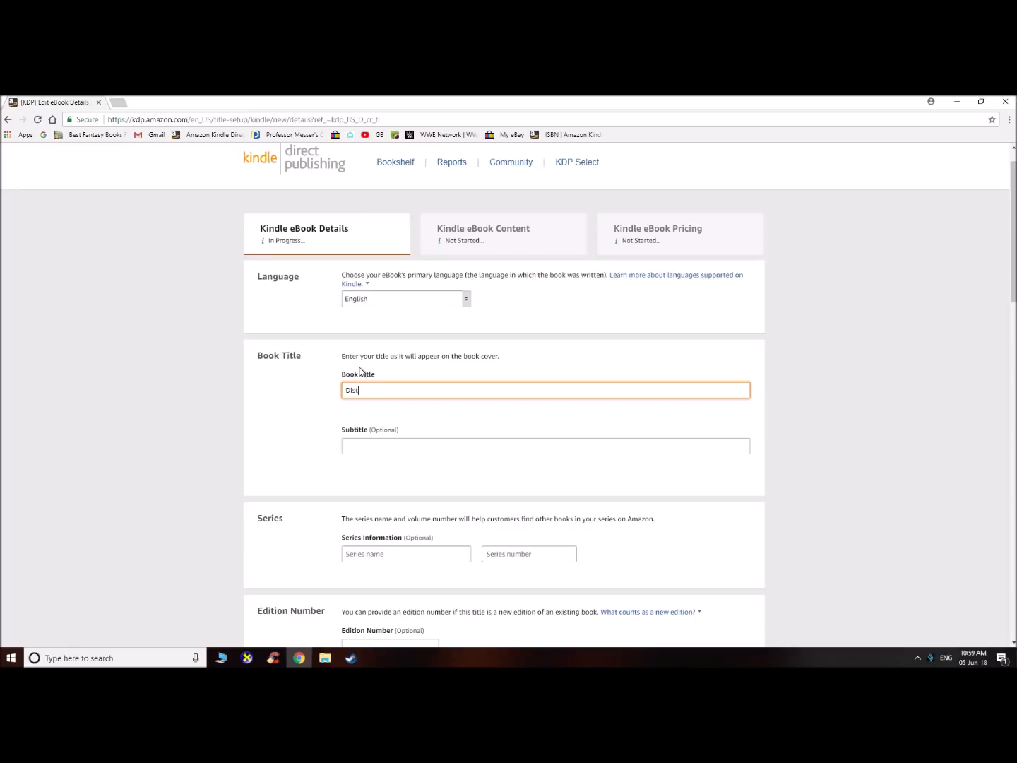
type("Disturbing Tales")
scroll(565, 461, "down", 1)
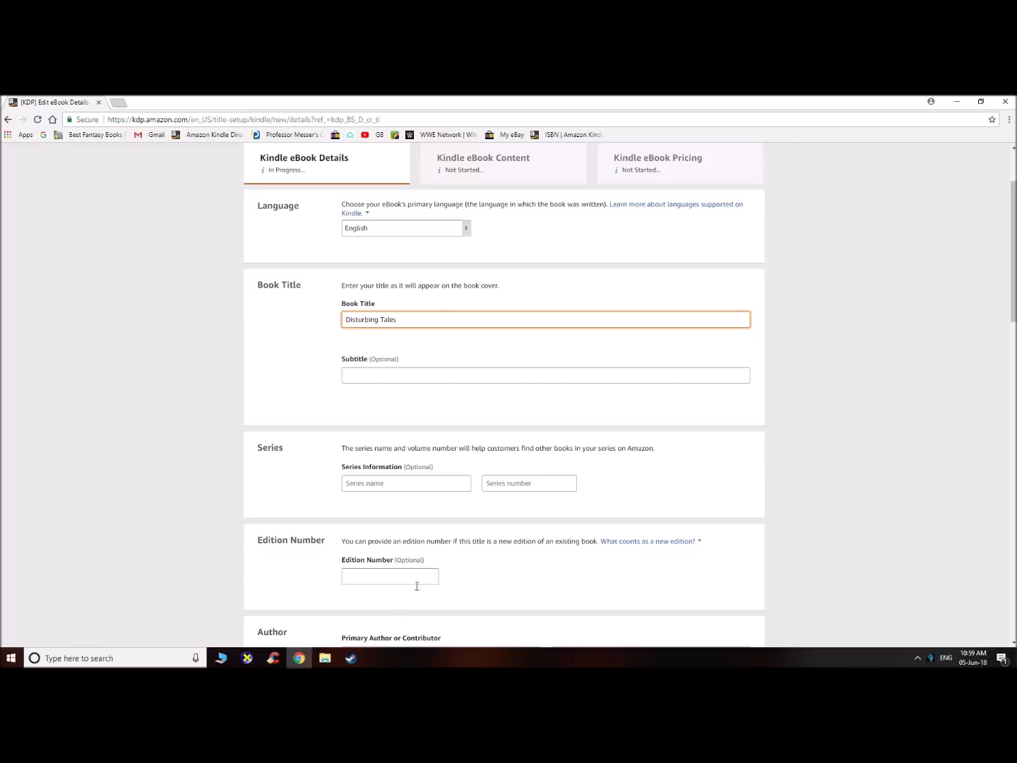
scroll(446, 473, "down", 1)
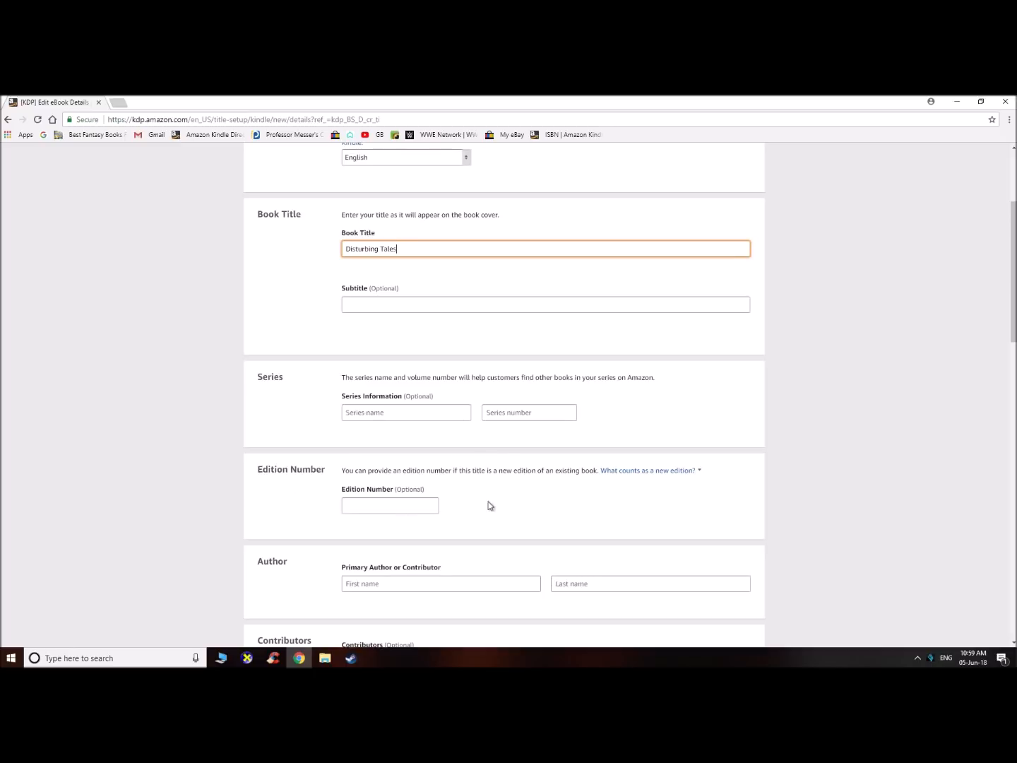
left_click_drag(731, 471, 726, 499)
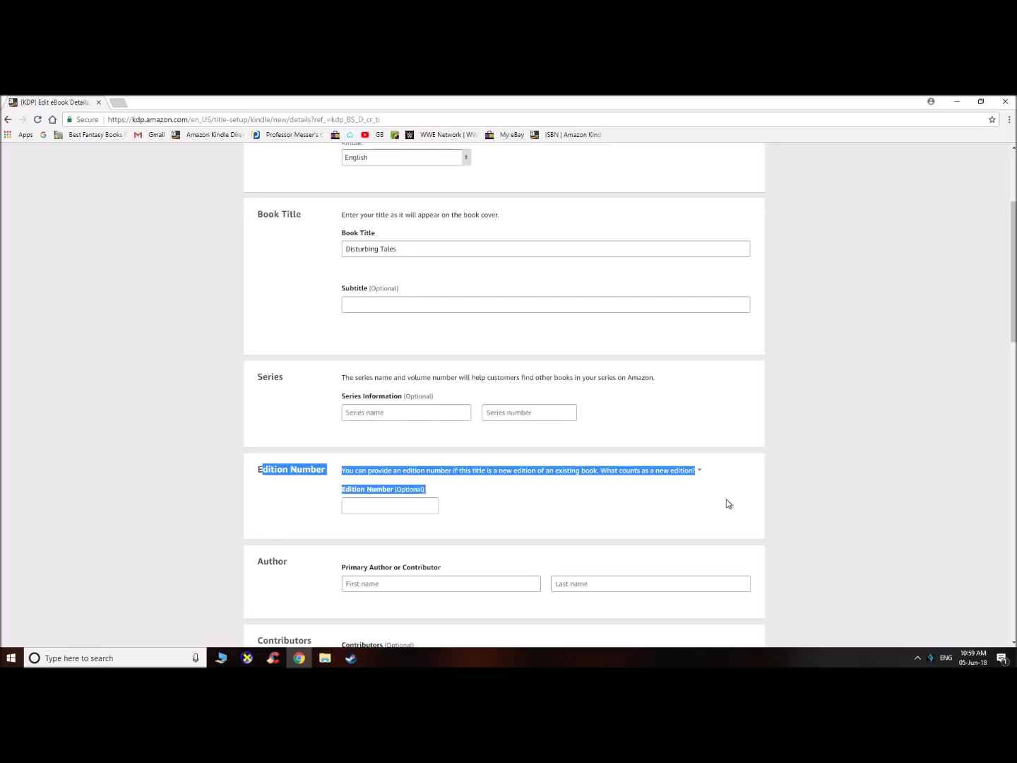
left_click(726, 500)
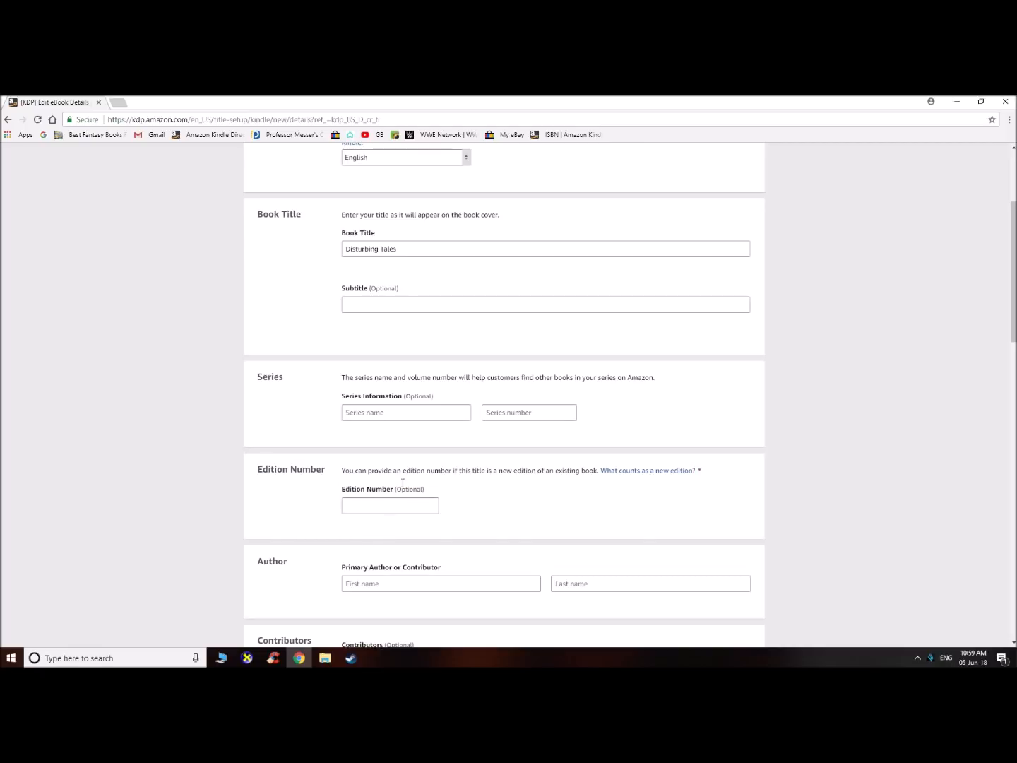
- Fill in the primary author's first-name initials and last name
scroll(508, 541, "down", 3)
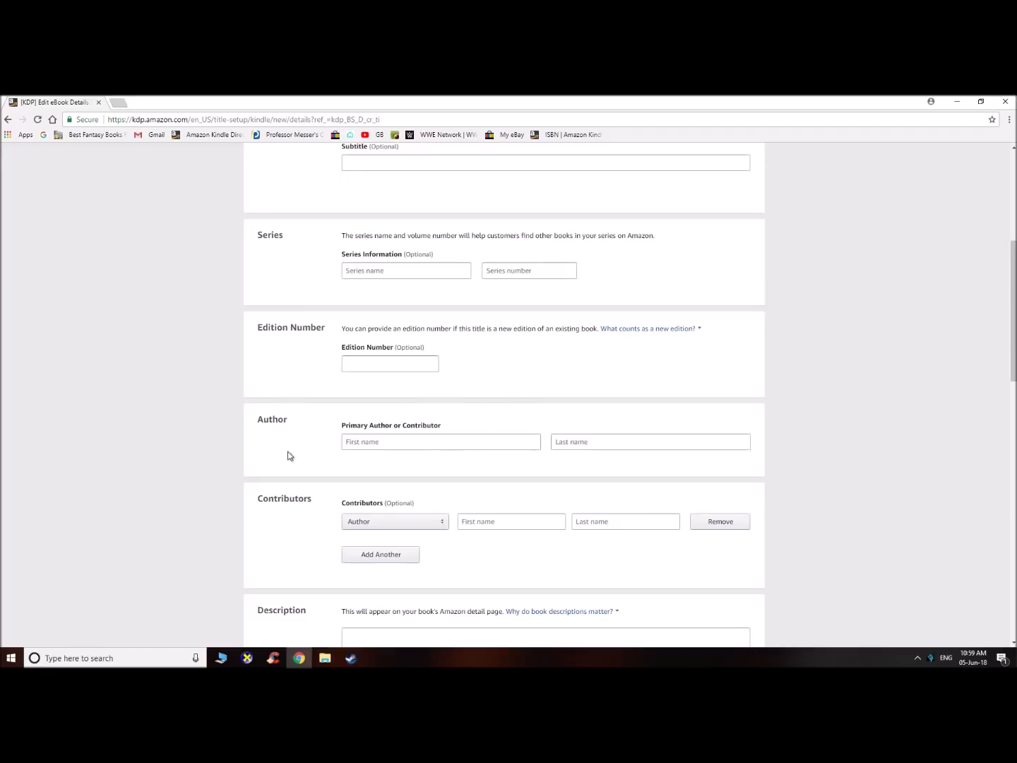
left_click(414, 445)
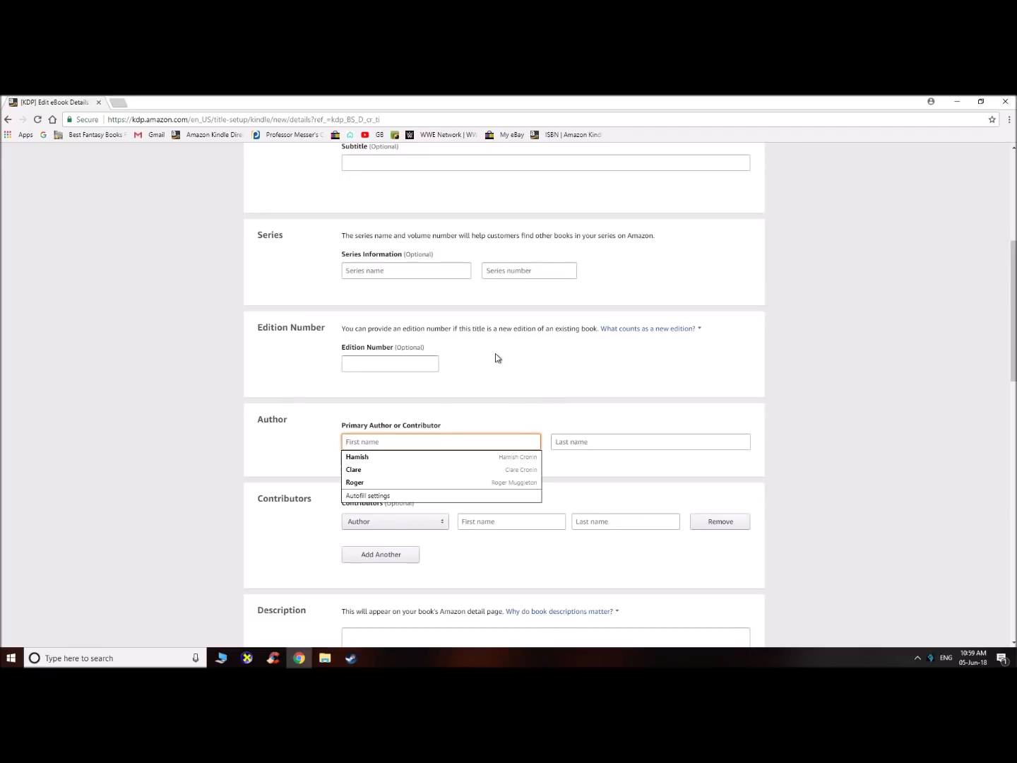
type("H")
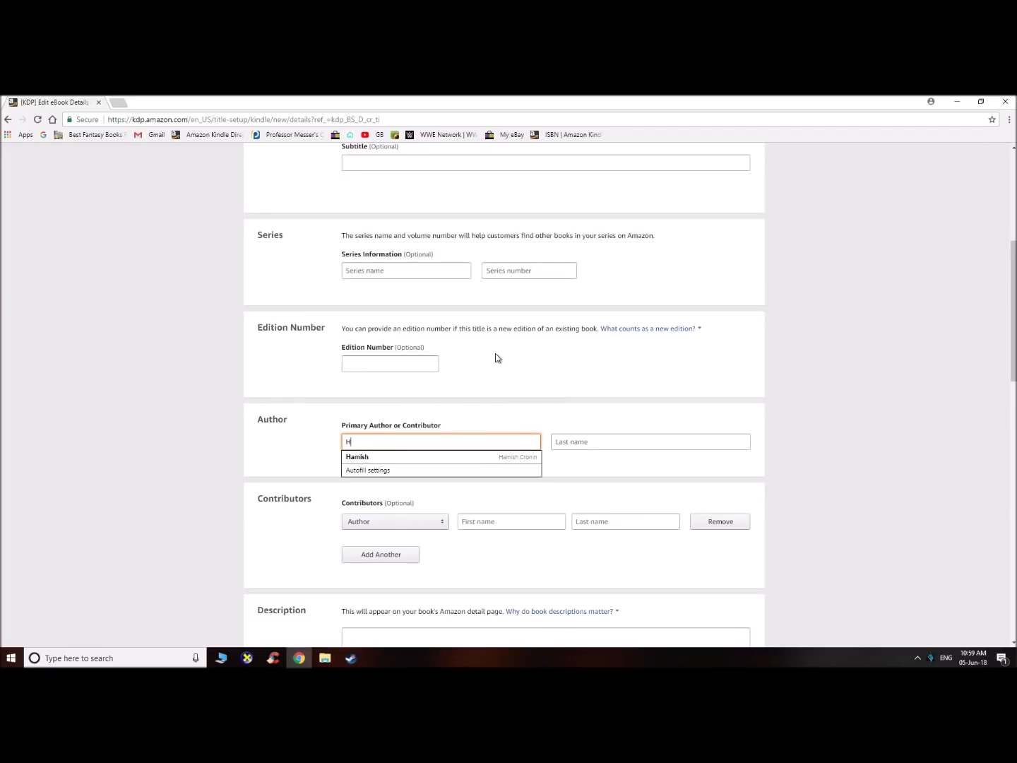
type(">")
key("BackSpace")
type("..")
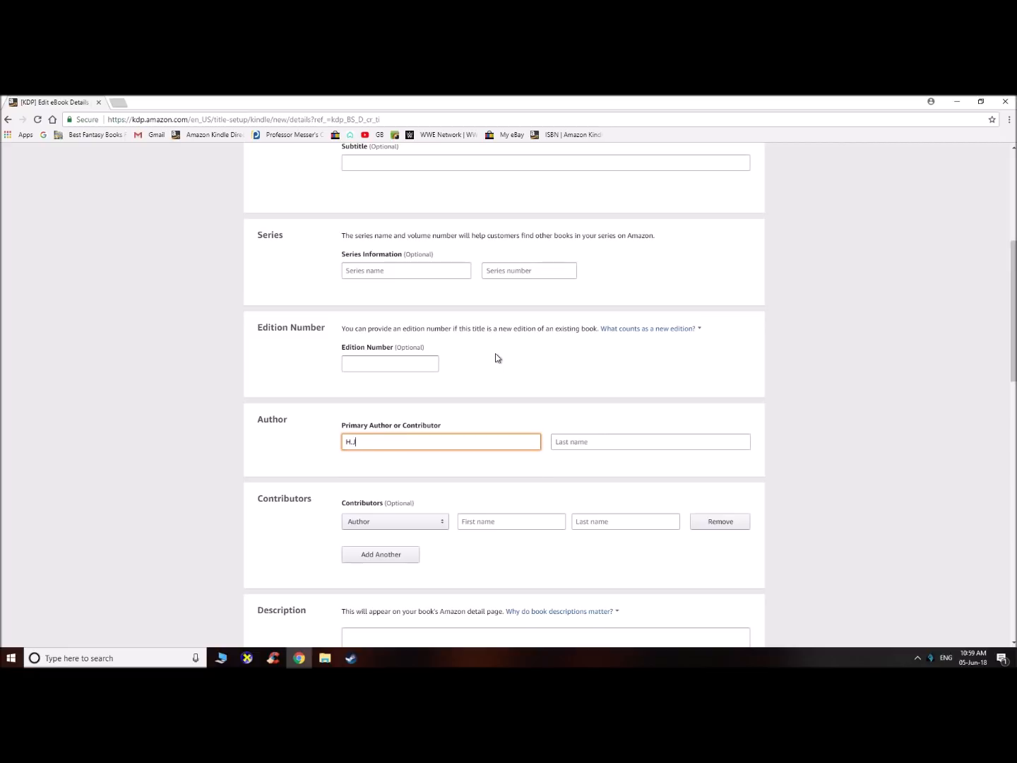
key("Tab")
type("Cron")
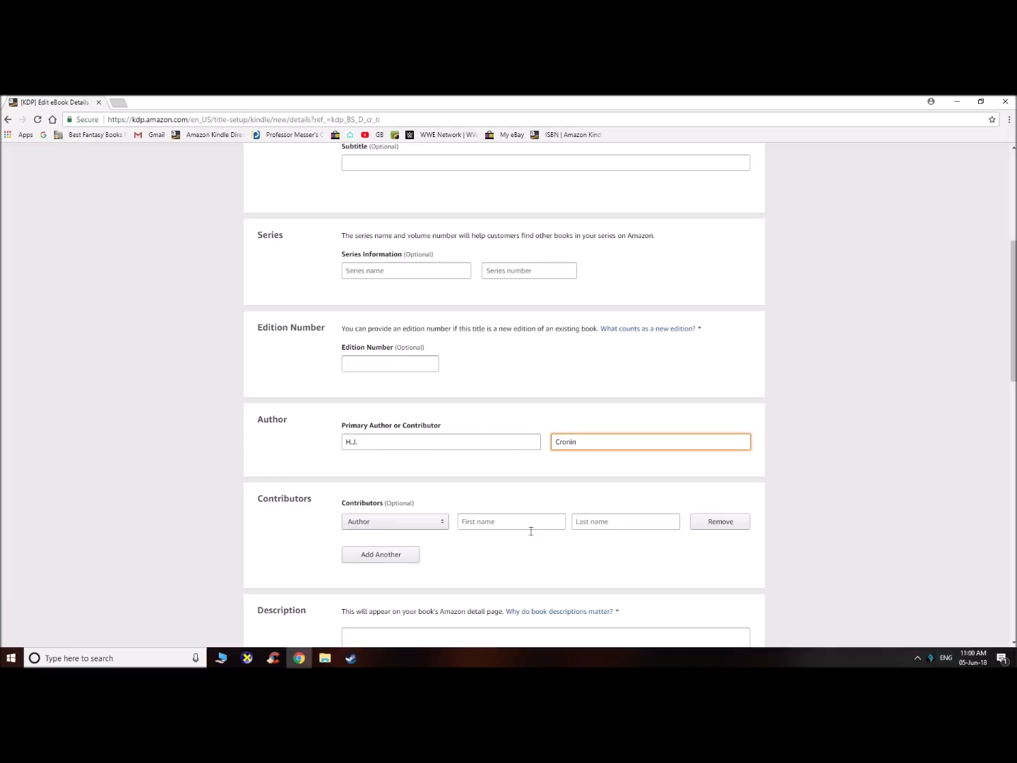
- Check which roles can be assigned to an additional contributor
scroll(435, 558, "down", 1)
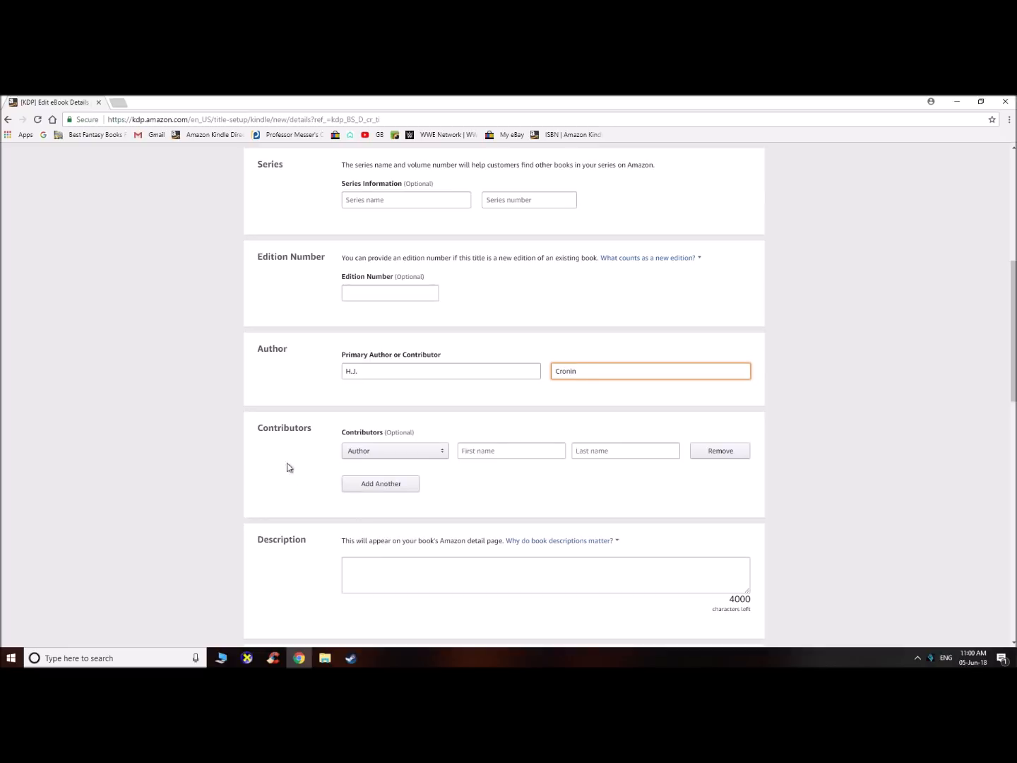
left_click(376, 459)
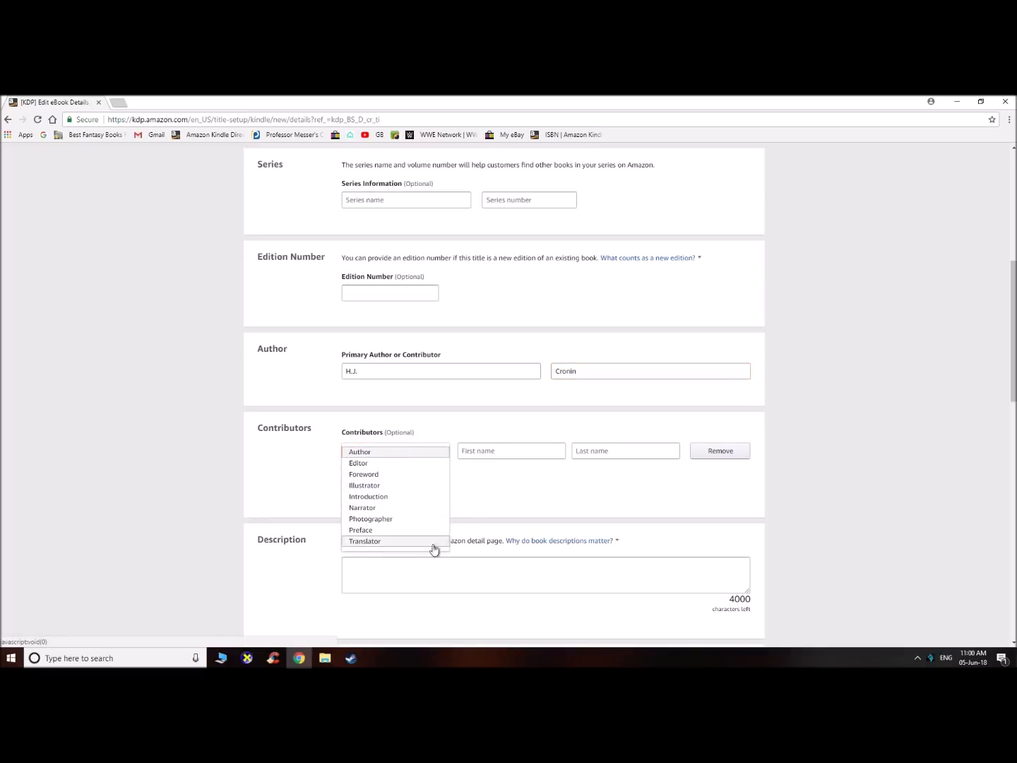
left_click(450, 511)
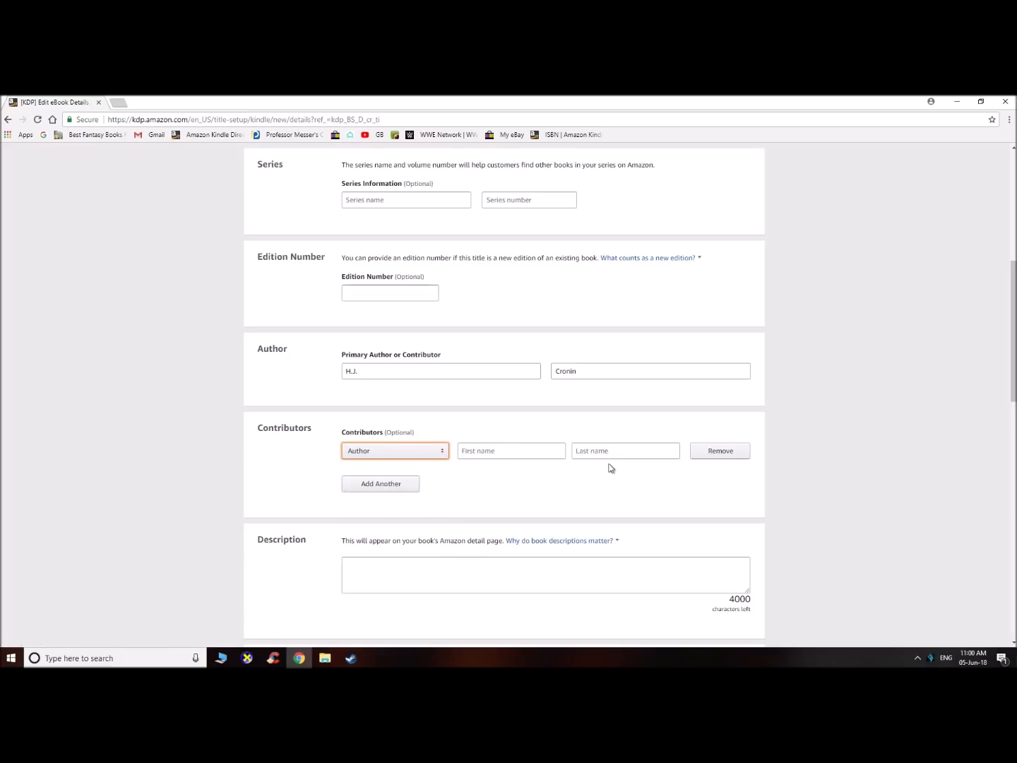
left_click(477, 563)
- Enlarge the Description box and paste in the prepared description of the ten-story horror collection
scroll(570, 411, "down", 3)
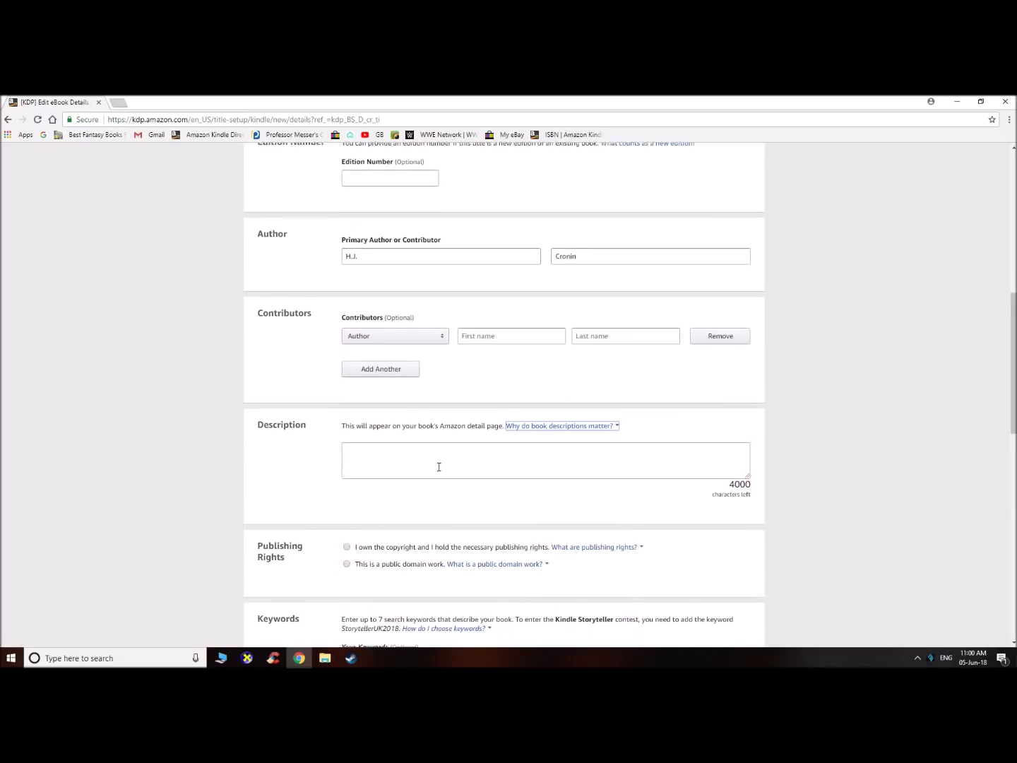
left_click_drag(748, 417, 769, 653)
scroll(731, 481, "down", 4)
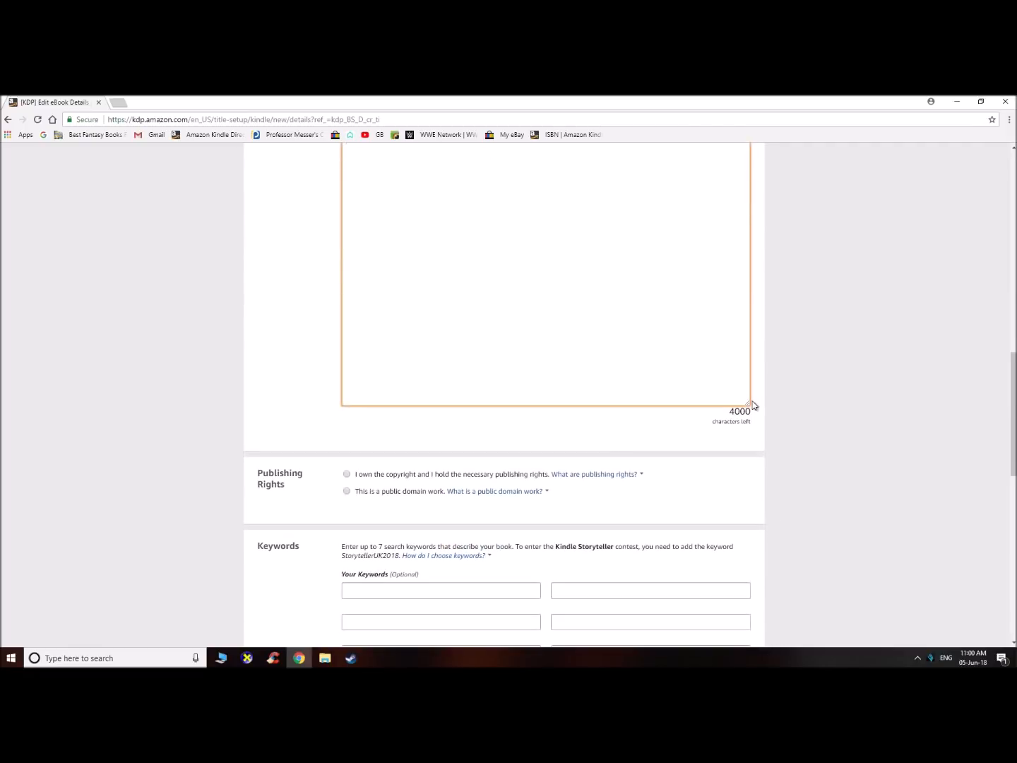
scroll(760, 494, "up", 6)
left_click(480, 391)
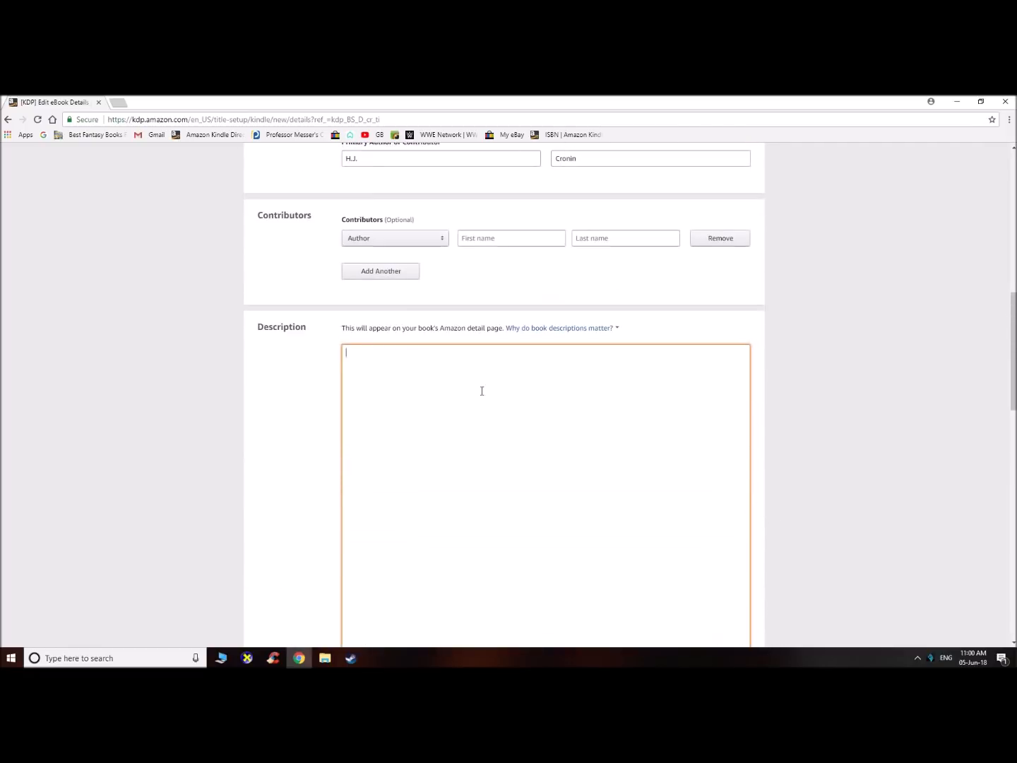
key("ctrl+v")
scroll(499, 375, "up", 10)
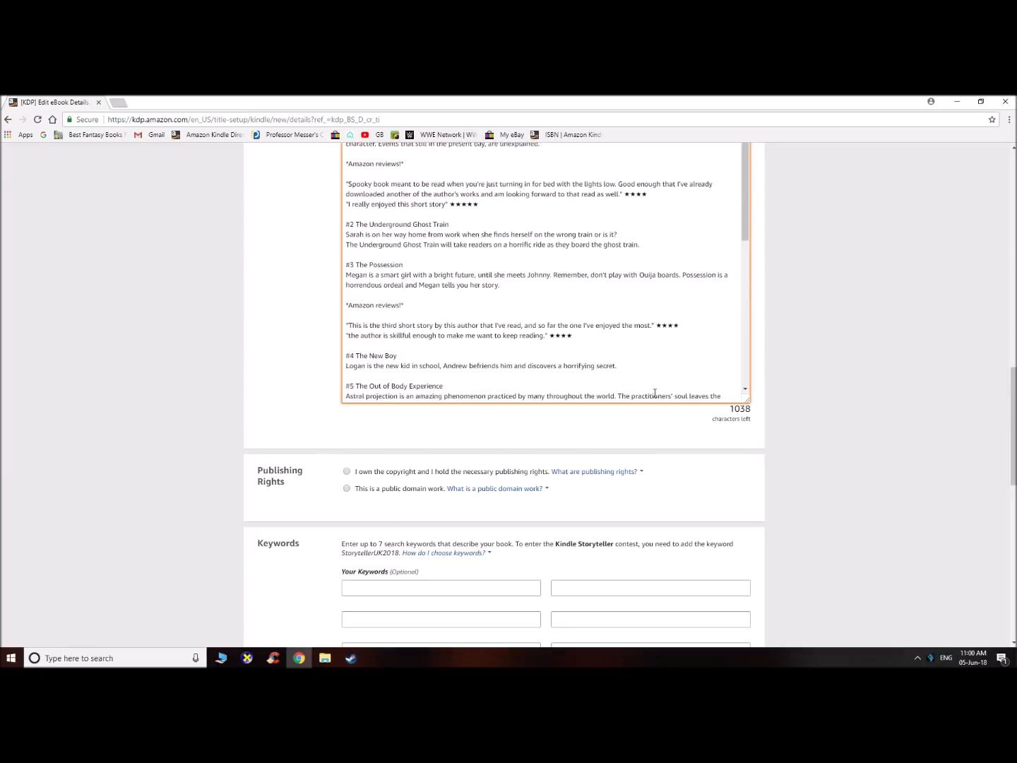
scroll(685, 391, "up", 2)
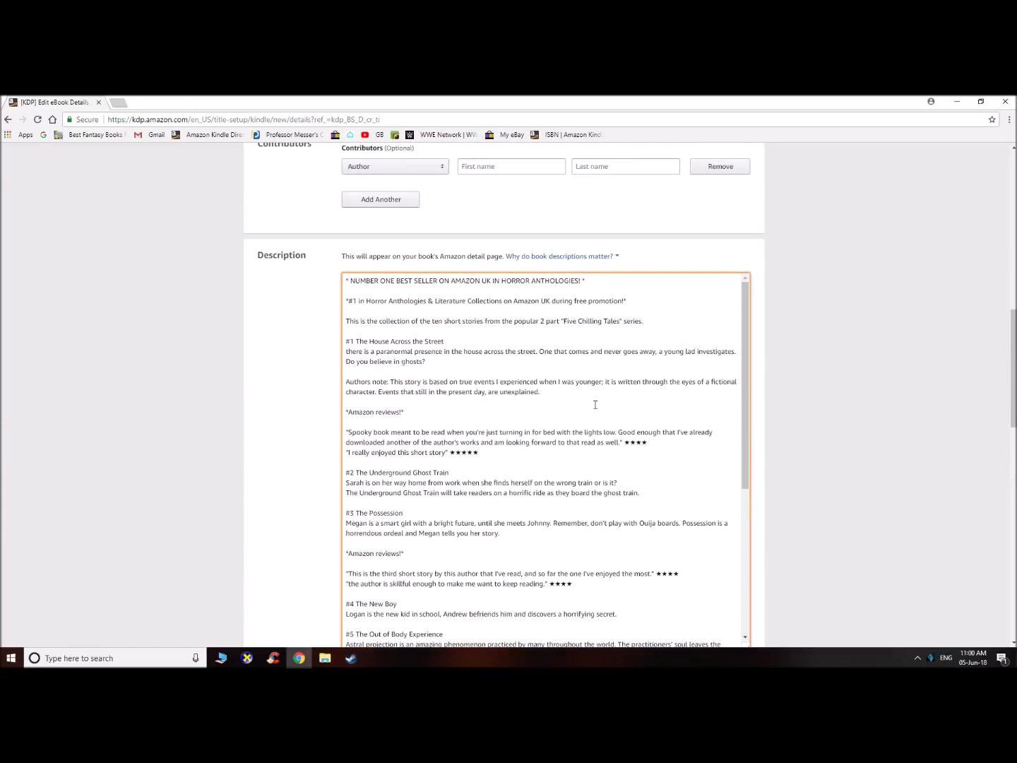
- Declare under Publishing Rights that you own the copyright and hold the necessary publishing rights
scroll(695, 368, "down", 1)
scroll(695, 368, "down", 10)
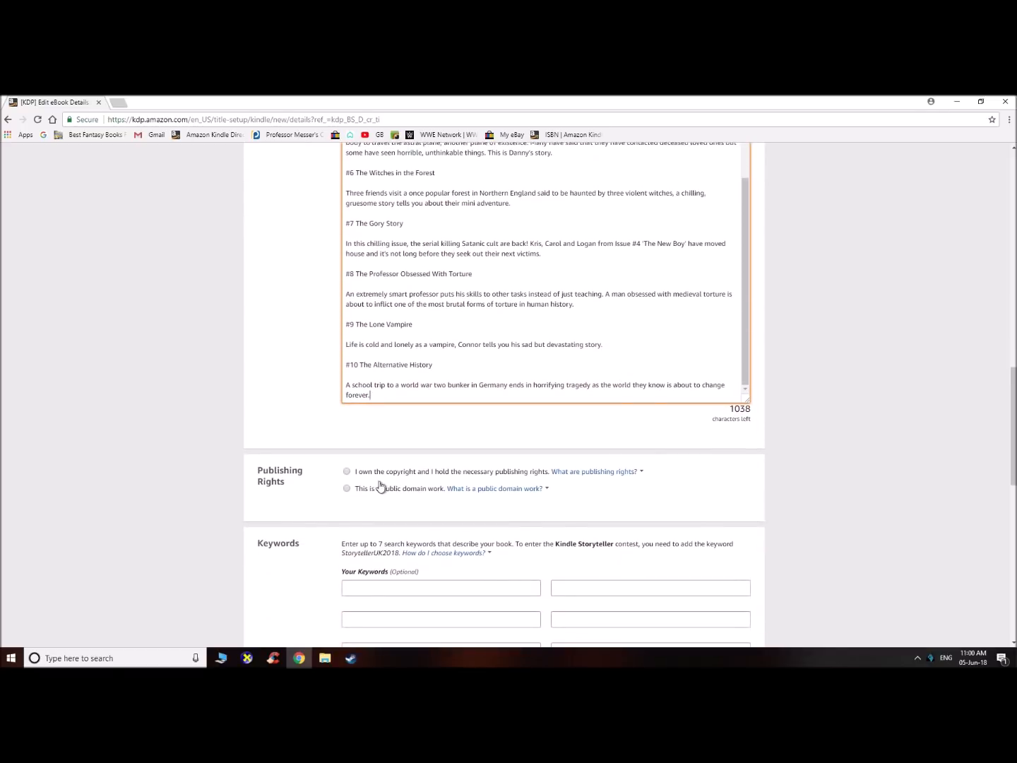
scroll(305, 478, "down", 1)
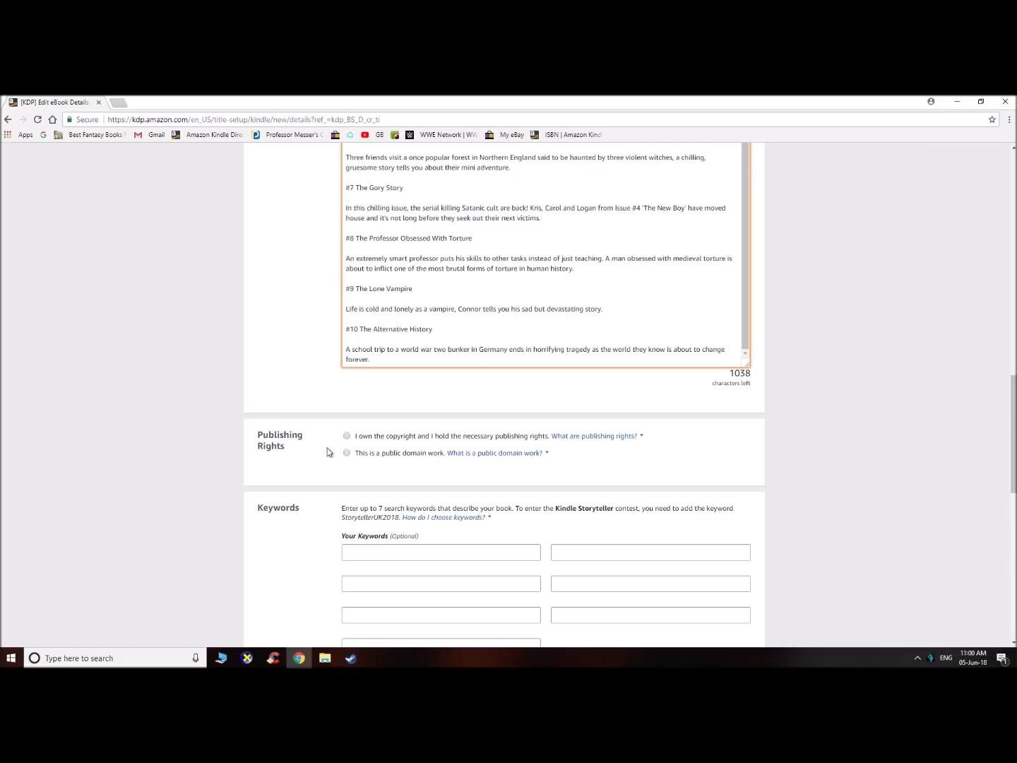
left_click(346, 436)
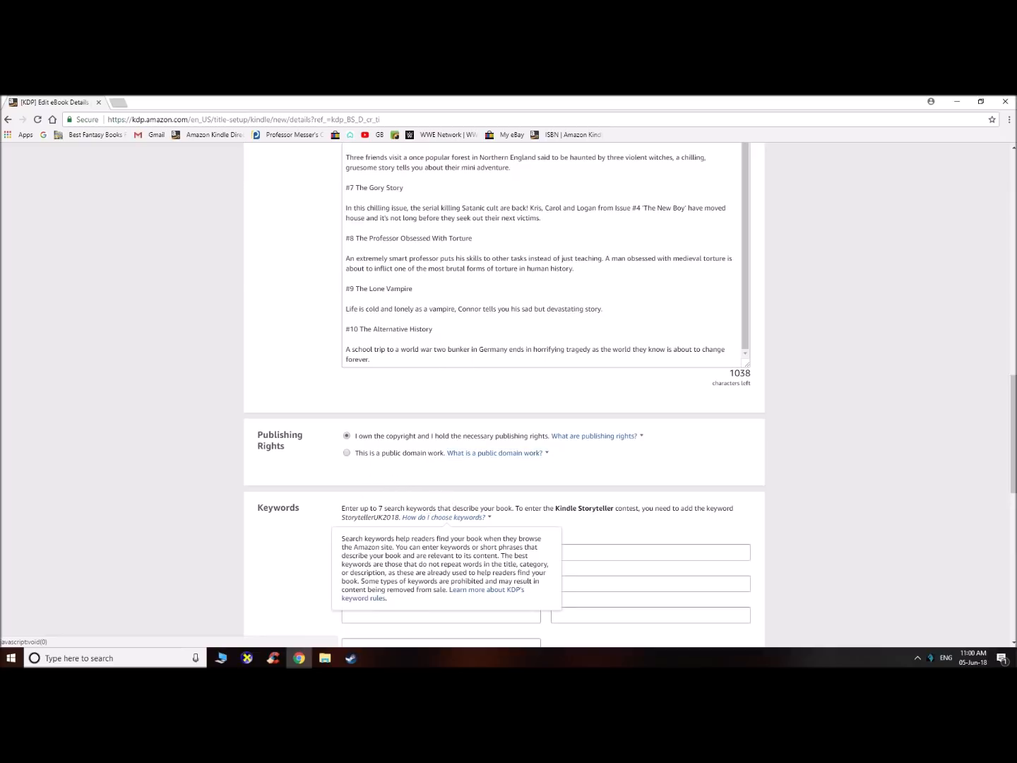
scroll(234, 403, "down", 2)
left_click_drag(661, 351, 607, 377)
left_click_drag(306, 394, 484, 377)
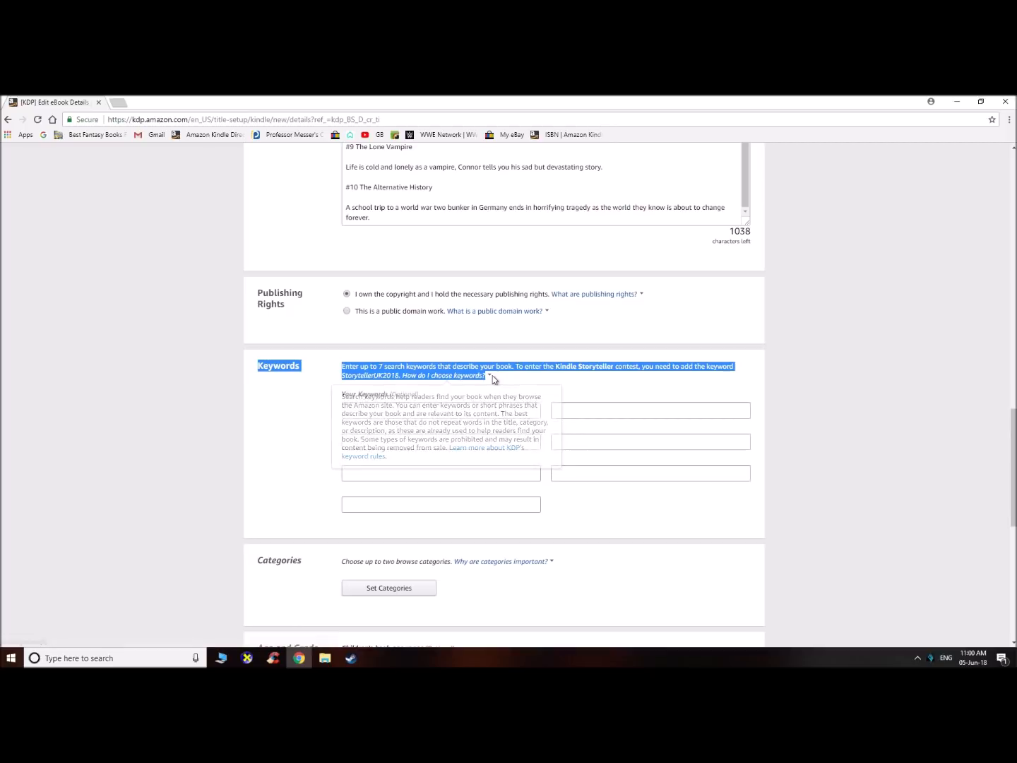
scroll(467, 390, "up", 4)
scroll(468, 392, "up", 10)
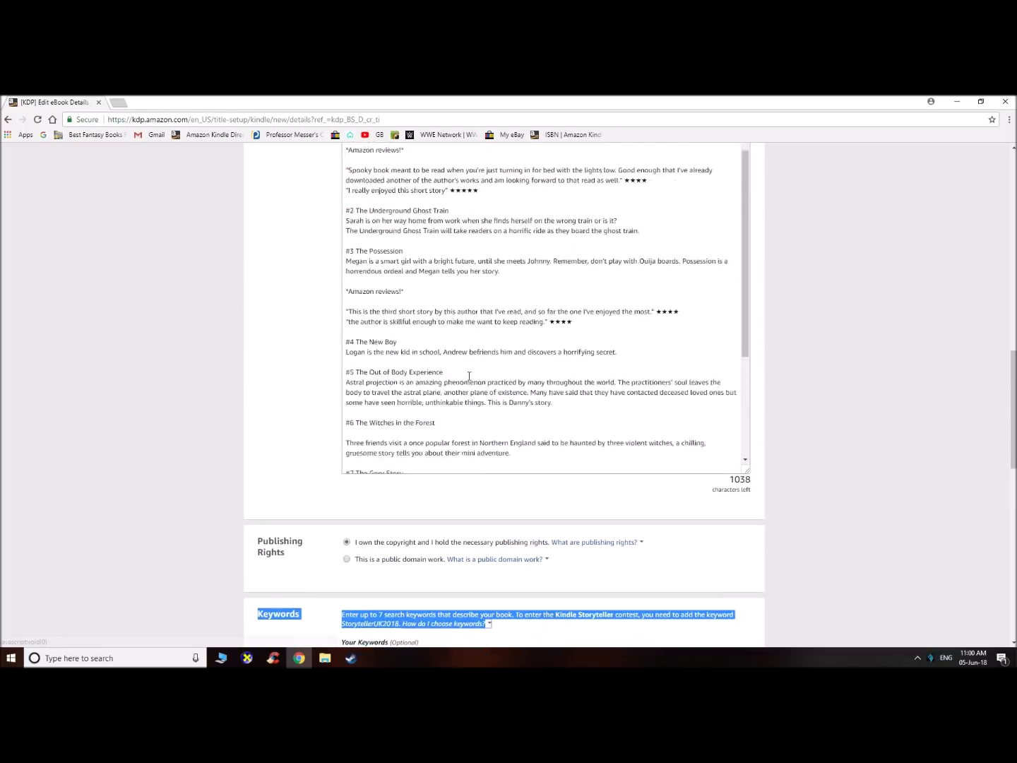
- Enter "Horror stories", "Ghost stories", "Scary stories" and "monsters" as the first four search keywords
scroll(265, 421, "down", 8)
left_click(345, 340)
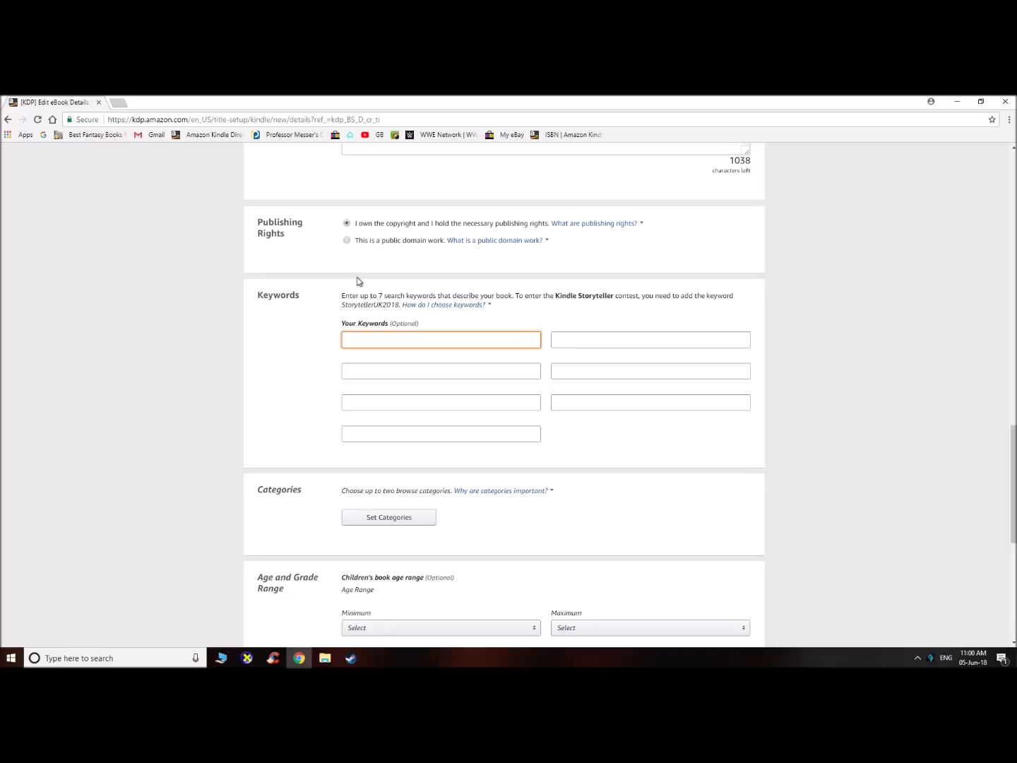
type("Horror stories")
key("Tab")
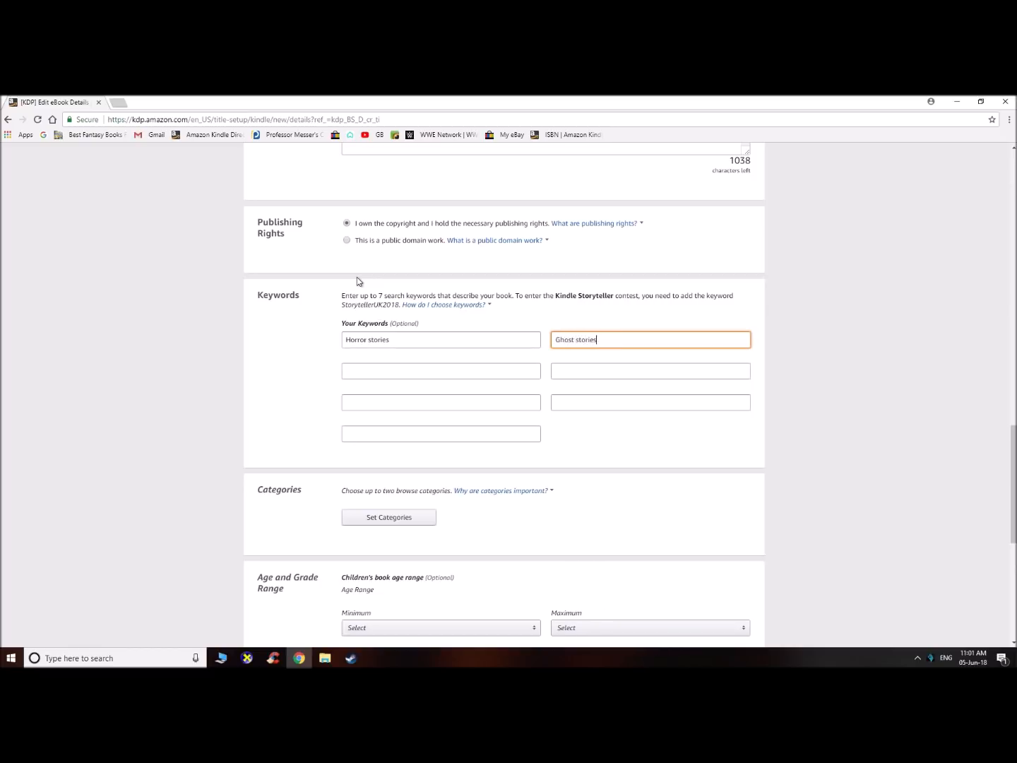
key("Tab")
type("Scary stories")
key("Tab")
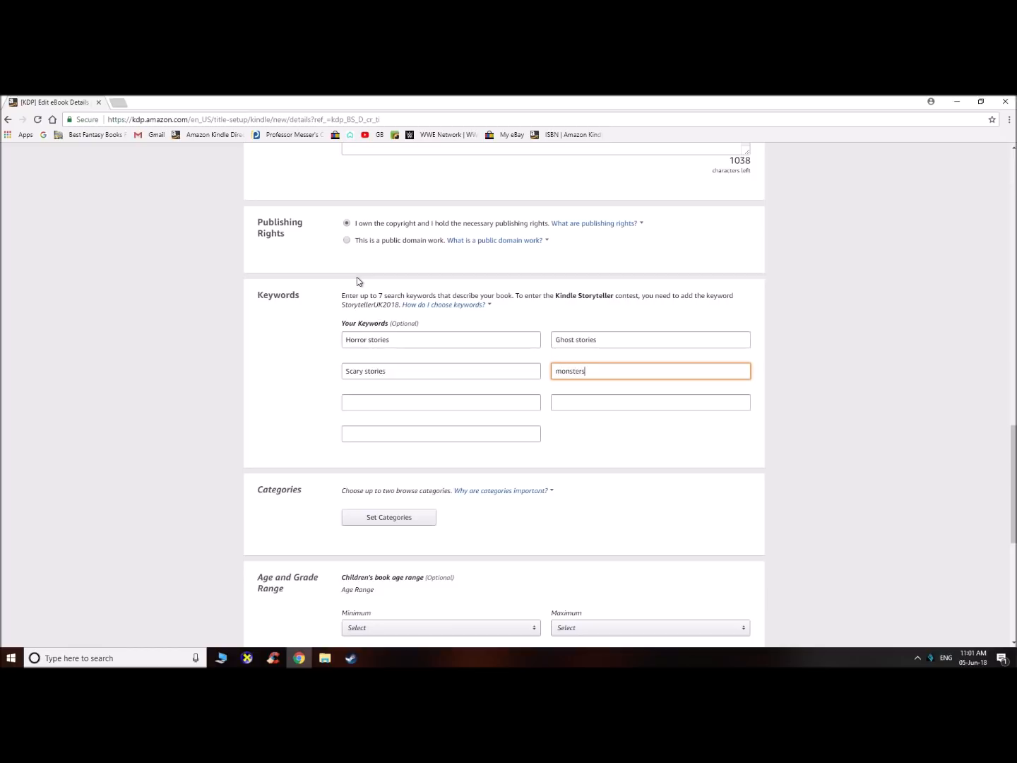
- Enter "serial killers" as the fifth search keyword
key("Tab")
type("ser")
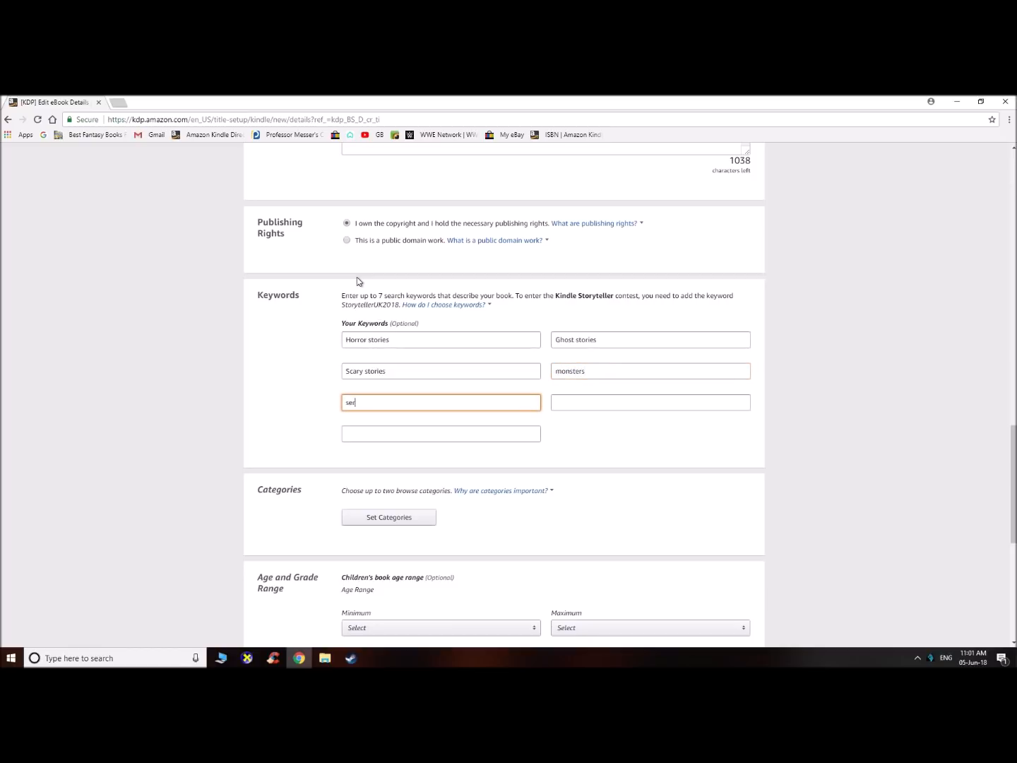
type("ial killera")
key("BackSpace")
type("s")
key("Tab")
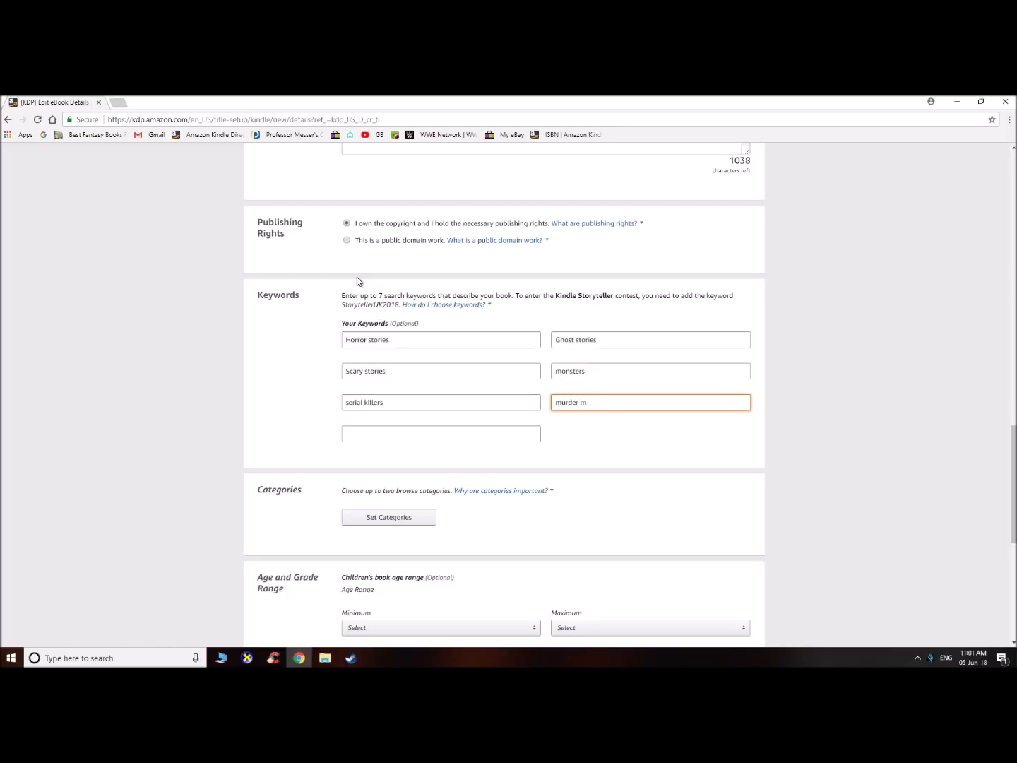
- Enter "murder mystery" as the sixth search keyword
type("murder mystery")
key("Tab")
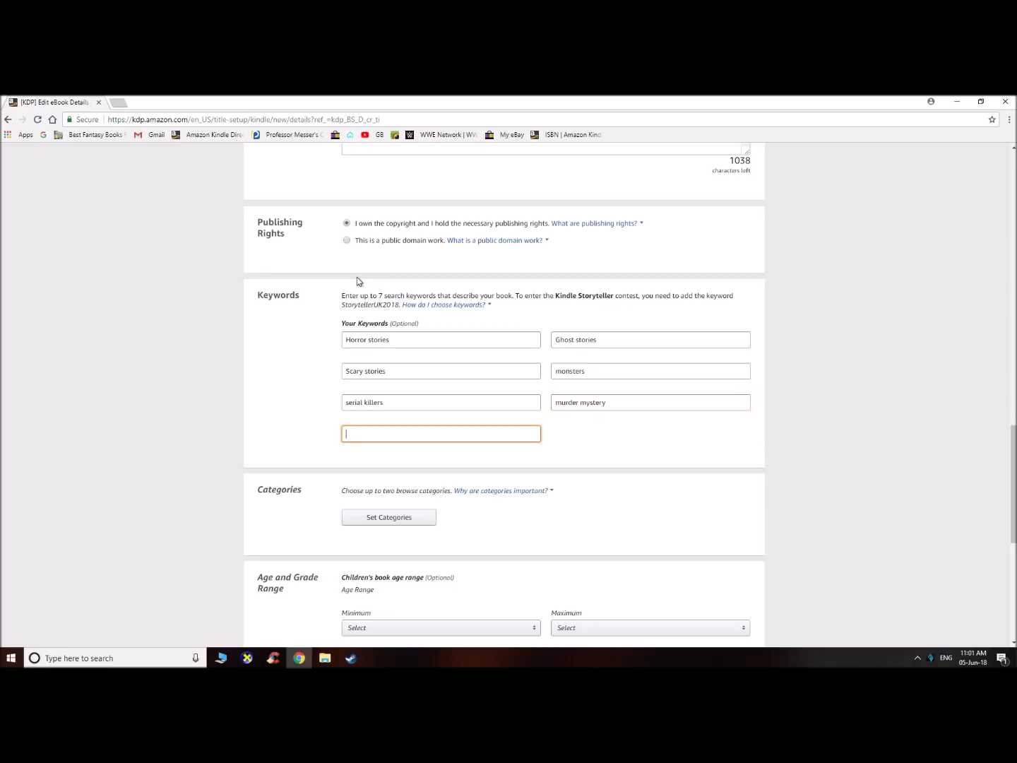
type("horror")
key("BackSpace")
key("BackSpace")
key("BackSpace")
key("BackSpace")
key("BackSpace")
key("BackSpace")
- Consult the guidance on choosing keywords and enter "creepy stories" as the seventh search keyword
mouse_move(463, 304)
left_click_drag(464, 303, 482, 288)
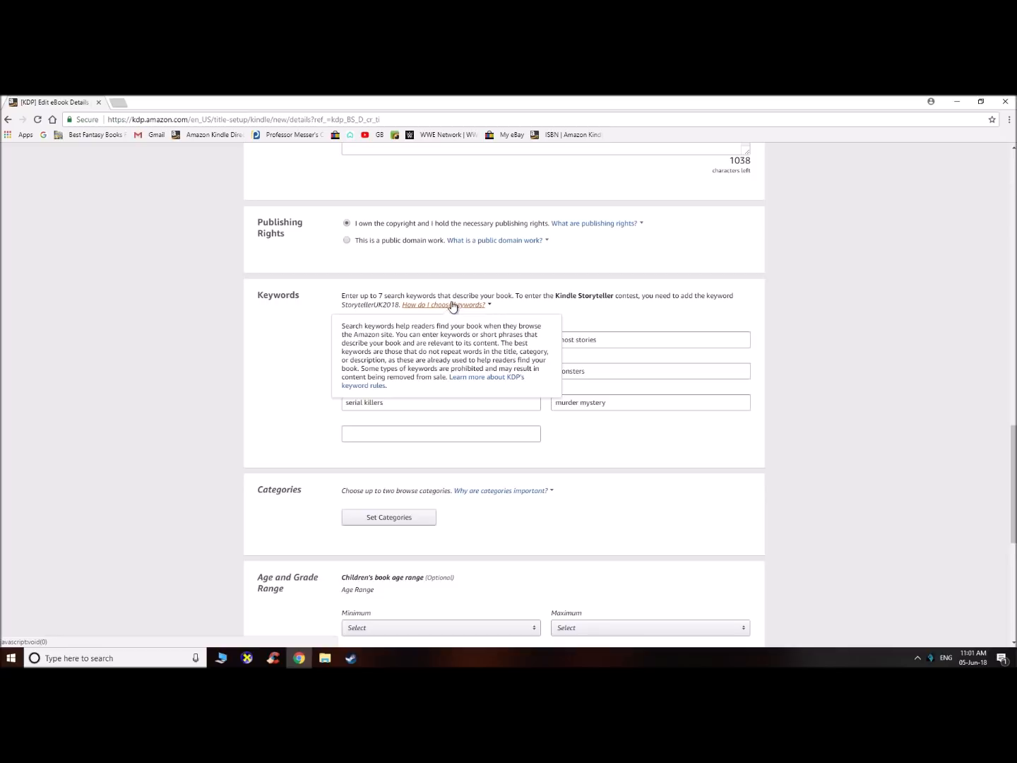
left_click(453, 434)
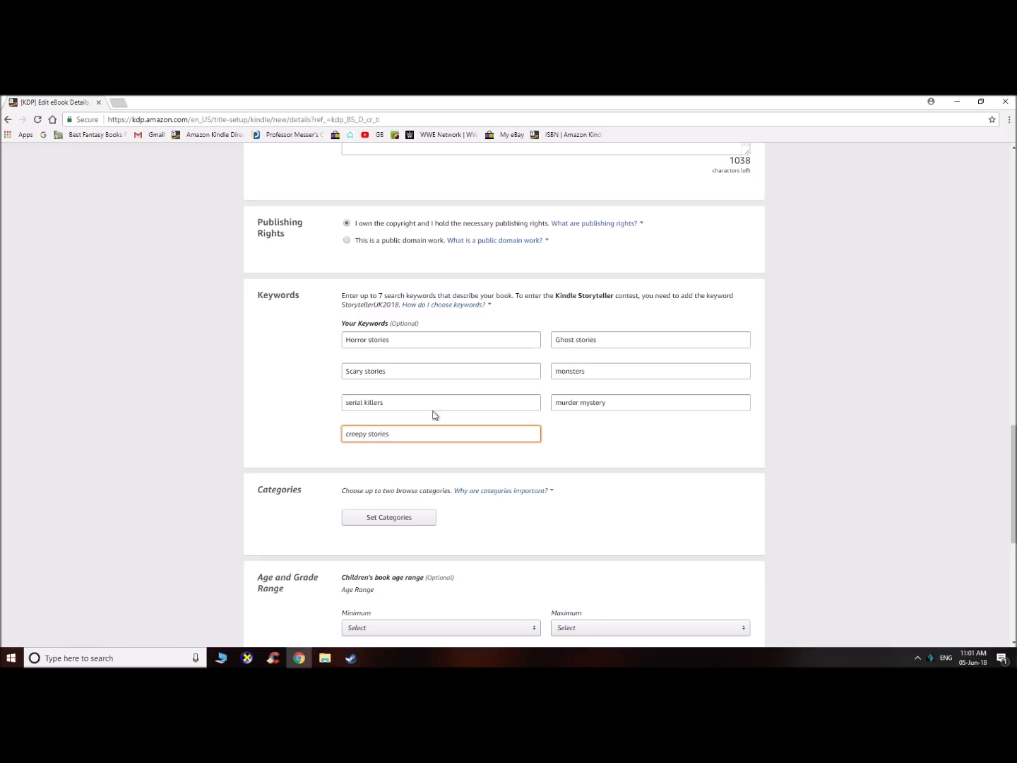
- Open the browse category selection and choose Fiction > Horror as the first category
scroll(516, 459, "down", 1)
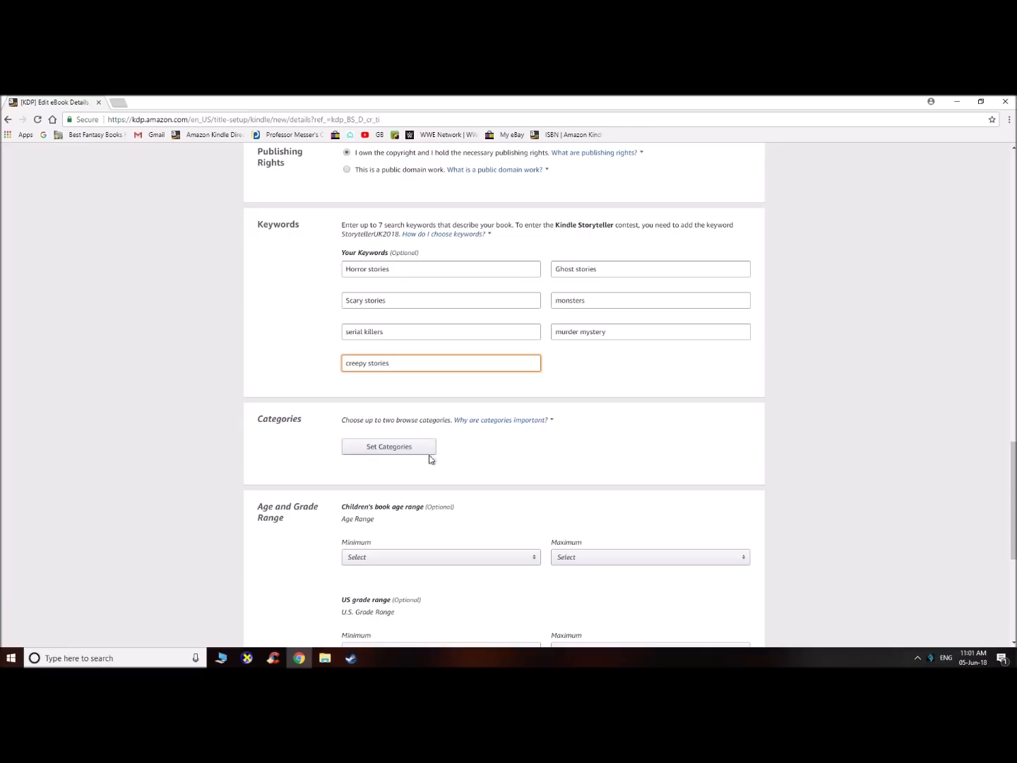
scroll(432, 458, "down", 1)
right_click(452, 427)
left_click(391, 379)
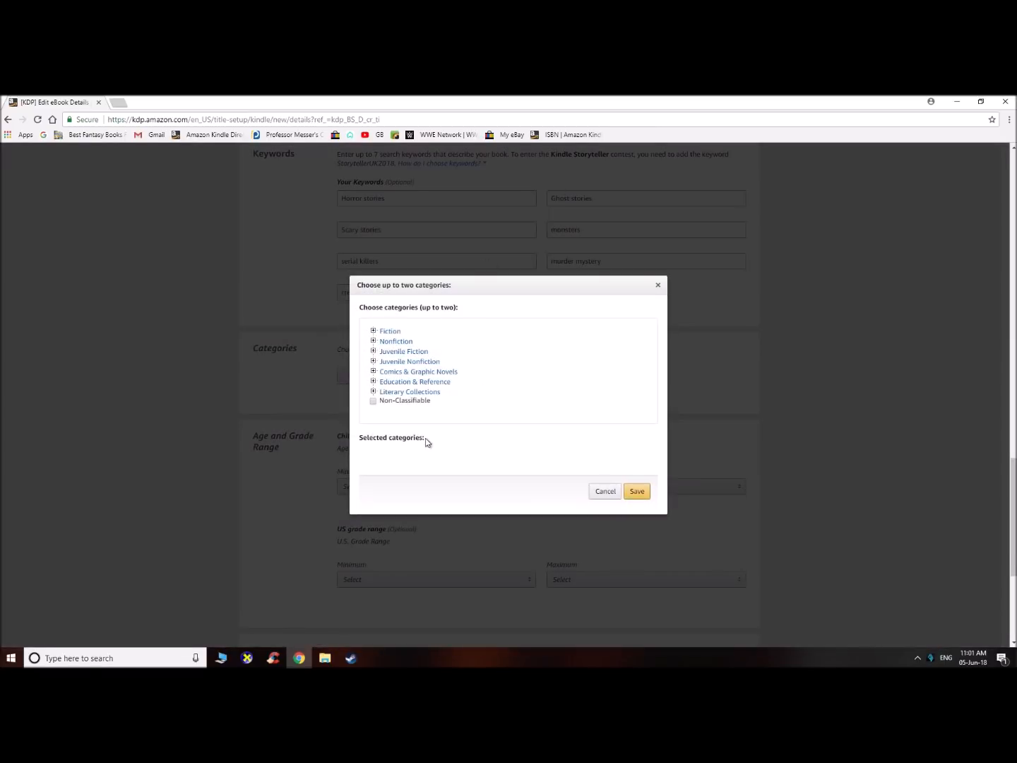
left_click(378, 330)
scroll(424, 364, "down", 1)
scroll(433, 357, "up", 1)
scroll(424, 350, "down", 3)
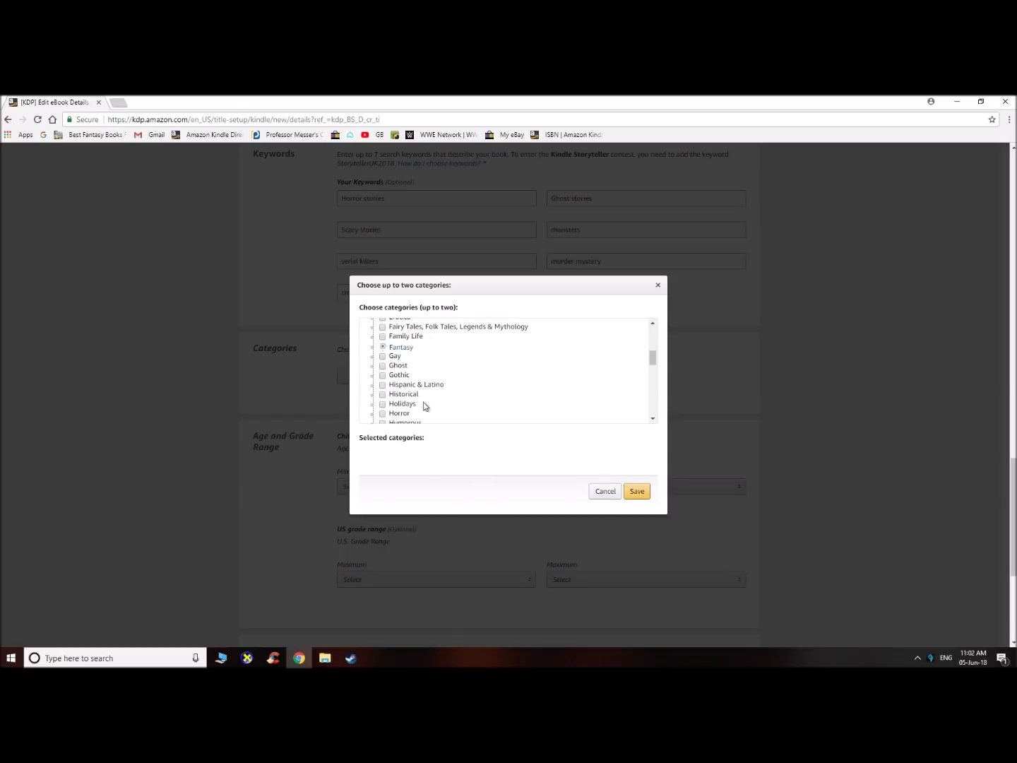
scroll(394, 406, "down", 1)
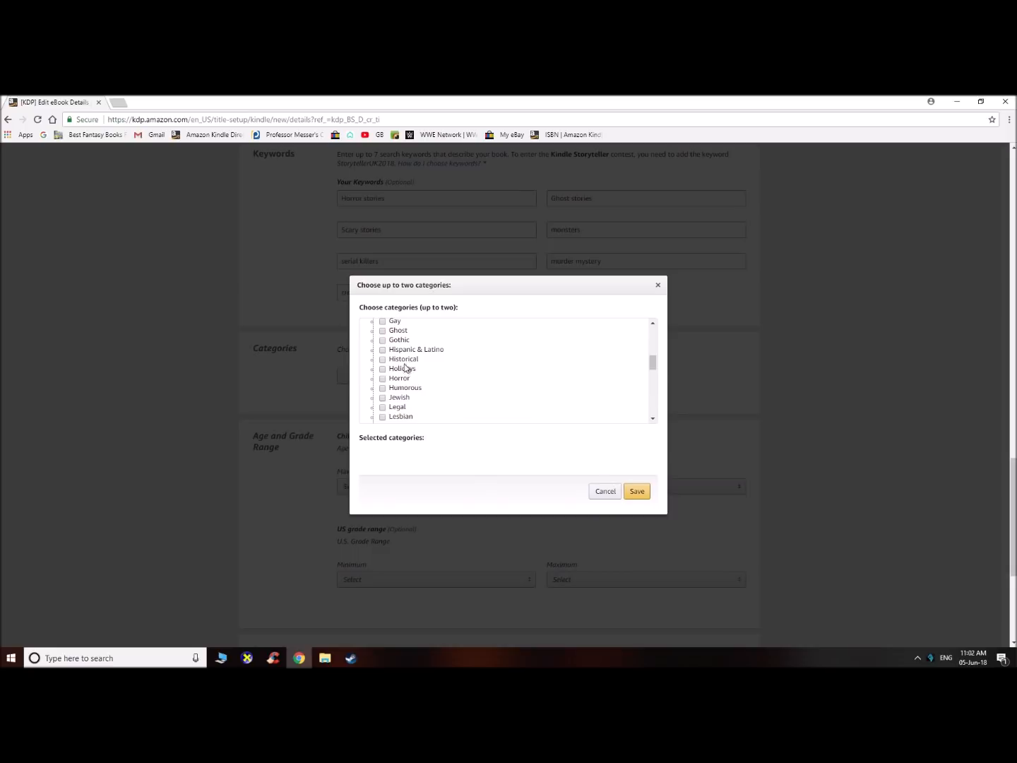
left_click(383, 378)
- Add Fiction > Occult & Supernatural as the second browse category and save the category selection
scroll(424, 385, "down", 2)
scroll(447, 388, "down", 1)
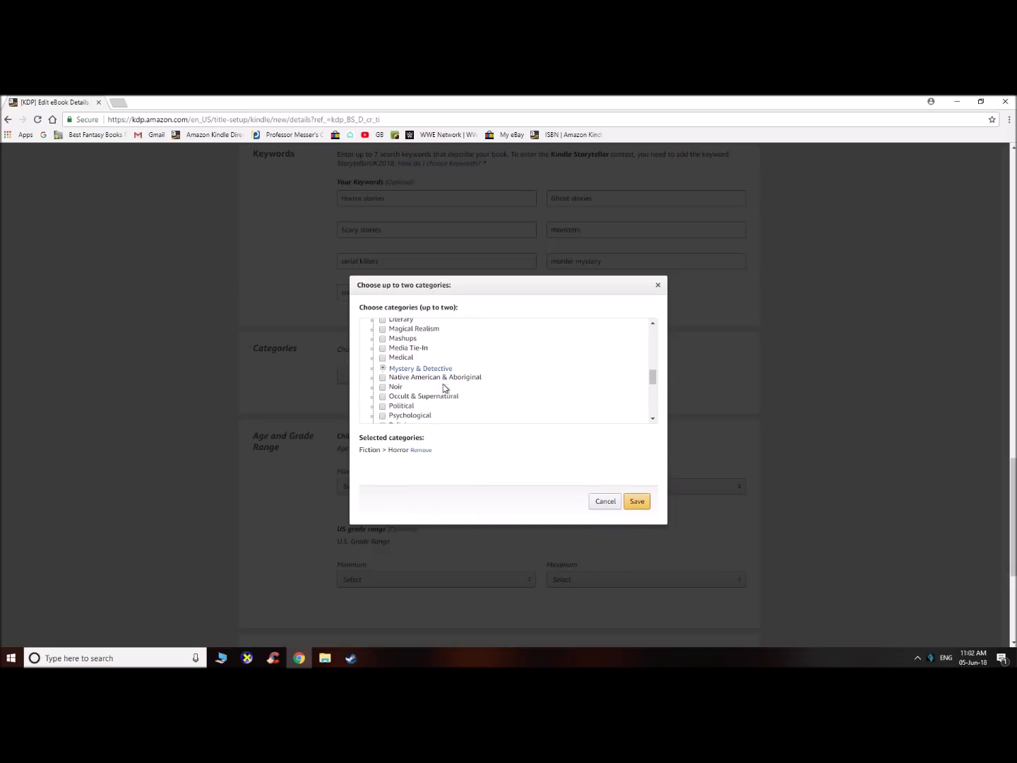
scroll(425, 391, "down", 2)
scroll(429, 390, "up", 5)
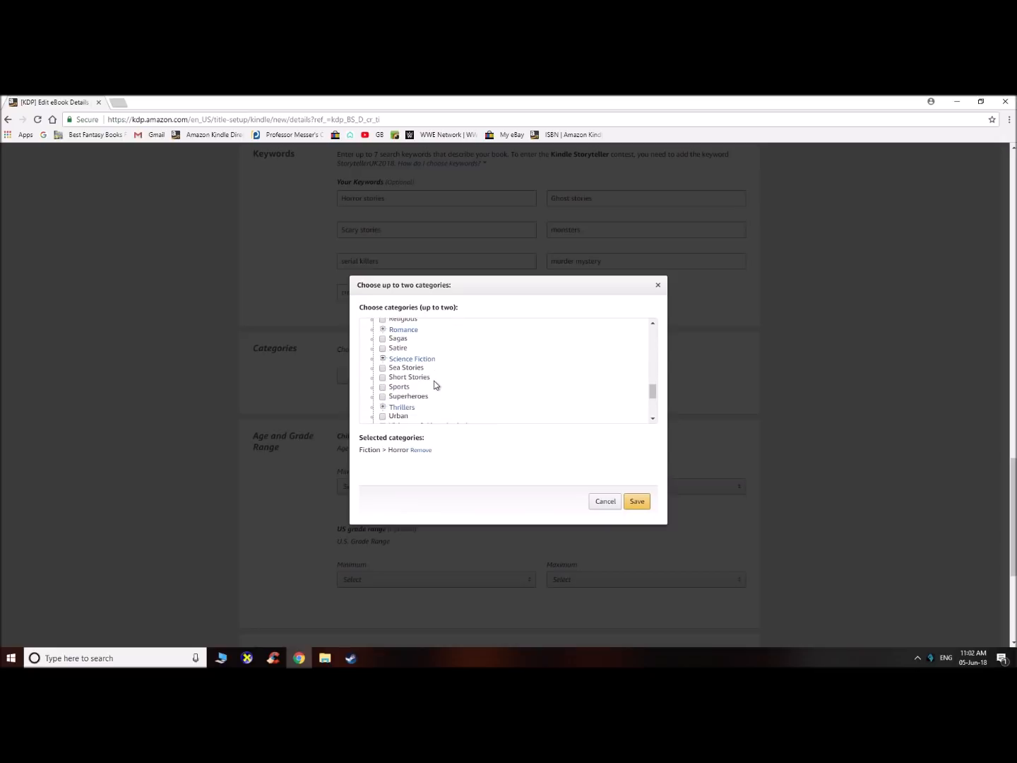
scroll(405, 385, "up", 3)
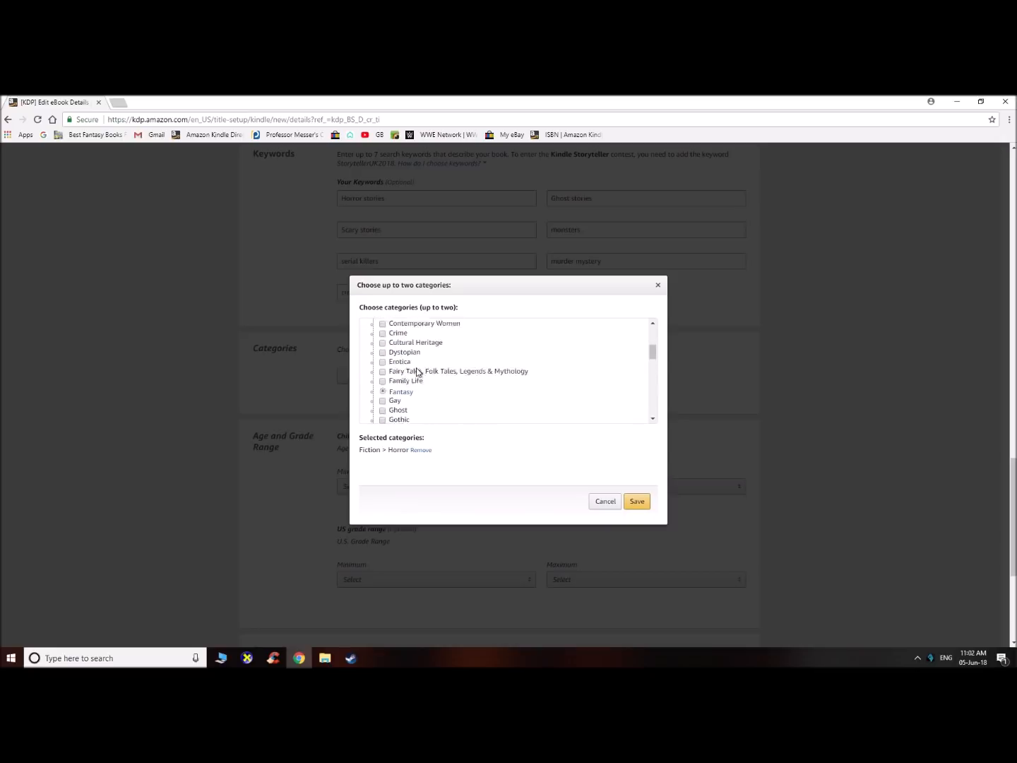
scroll(435, 370, "up", 1)
scroll(433, 376, "up", 2)
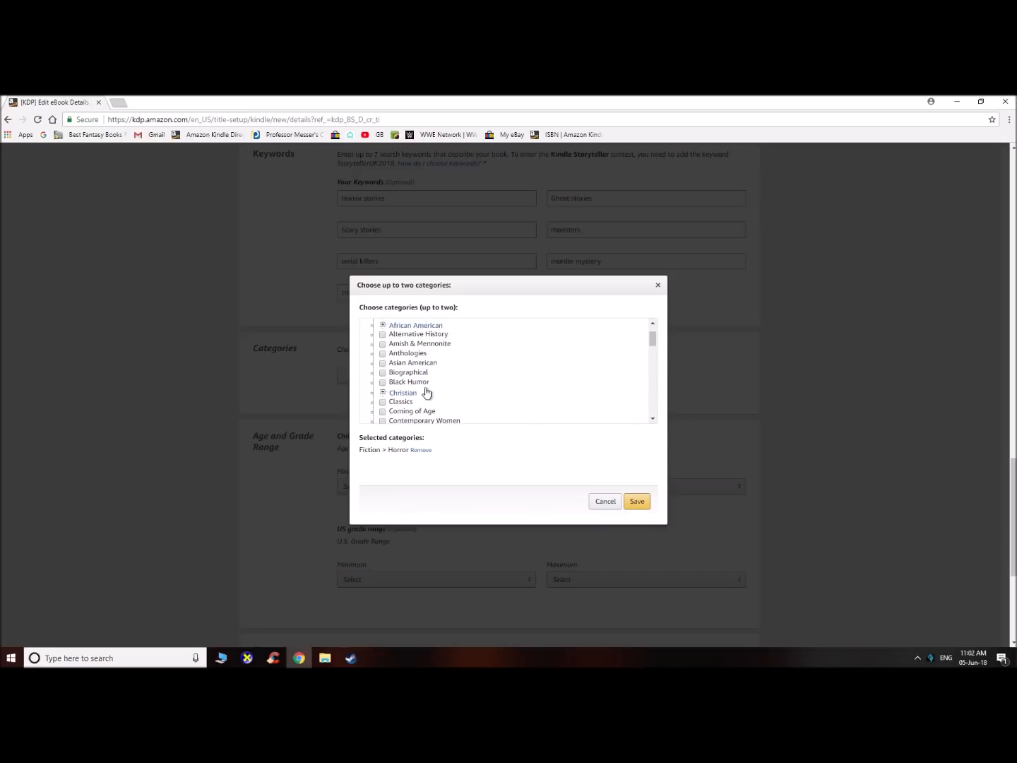
scroll(427, 399, "down", 3)
scroll(426, 399, "down", 3)
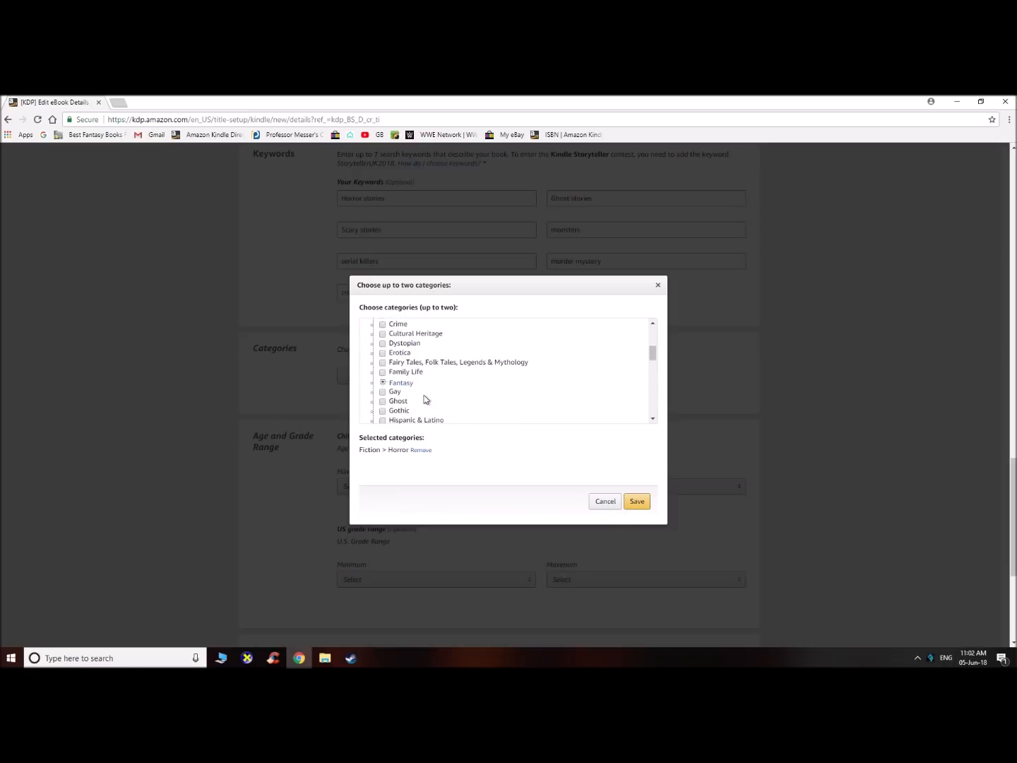
scroll(426, 399, "down", 3)
scroll(425, 400, "down", 2)
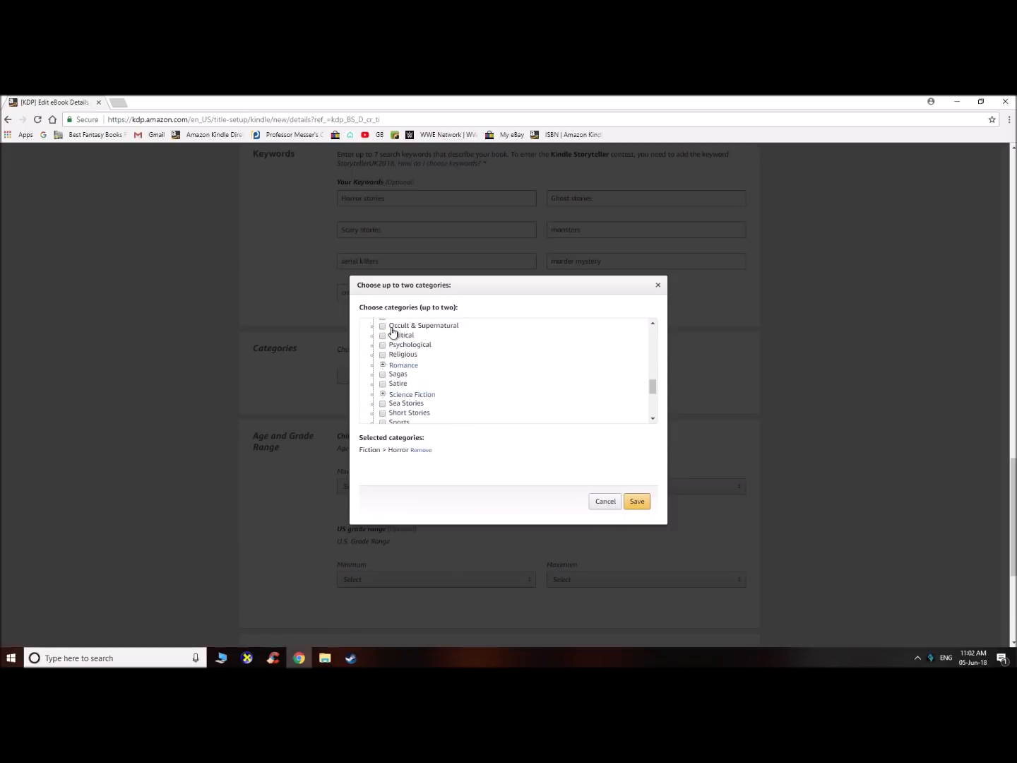
scroll(393, 331, "up", 1)
left_click(382, 361)
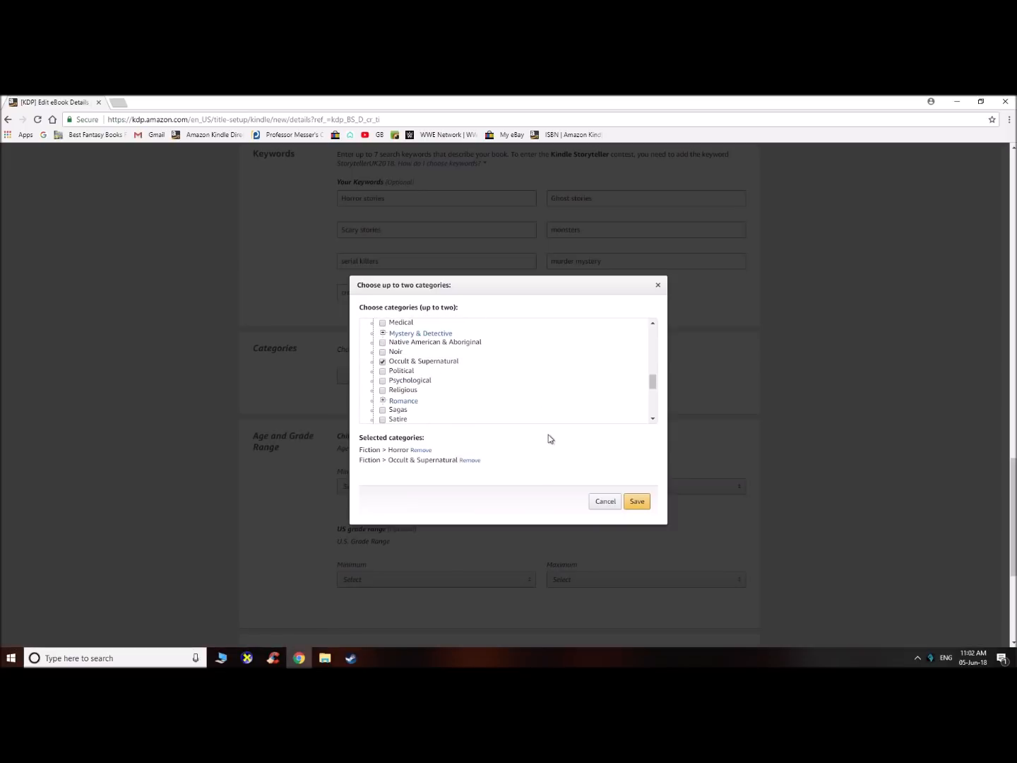
left_click(639, 502)
- Leave the children's book age range unset and save the eBook details, continuing to the Content stage
scroll(506, 474, "down", 2)
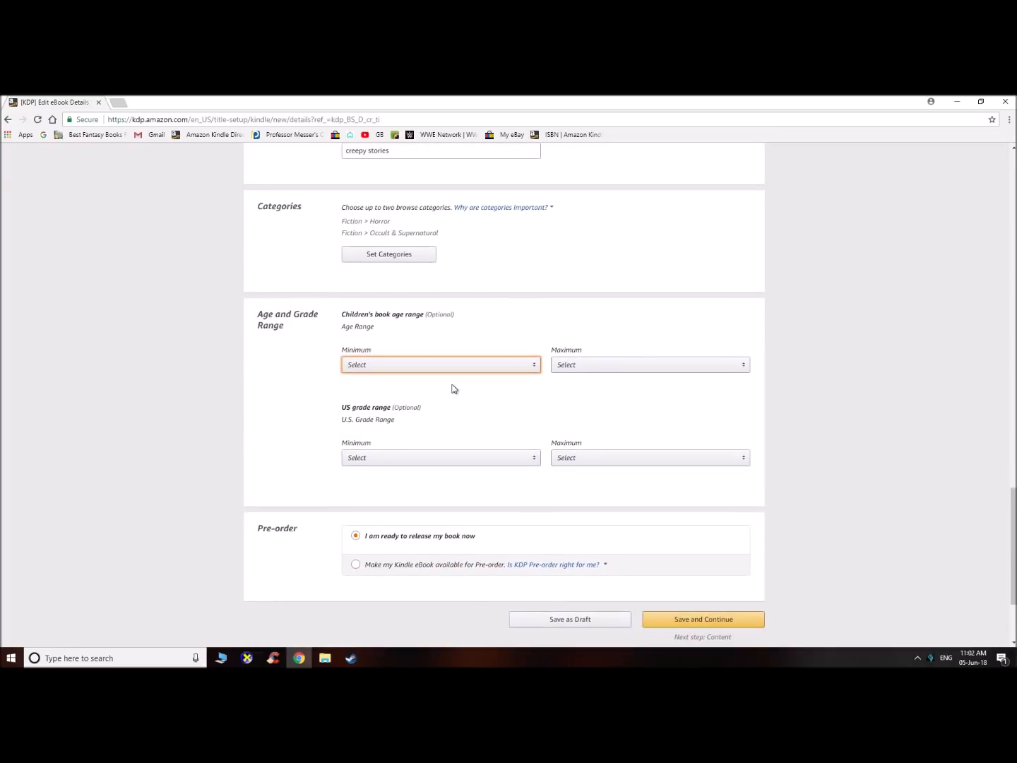
left_click(460, 365)
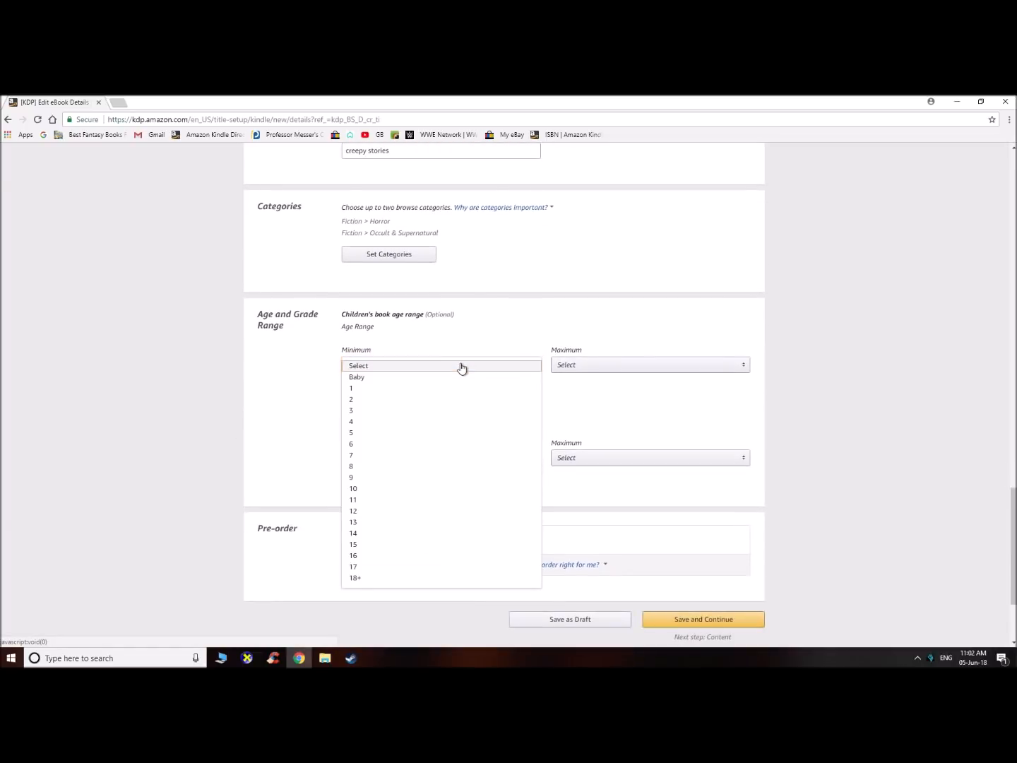
left_click(500, 324)
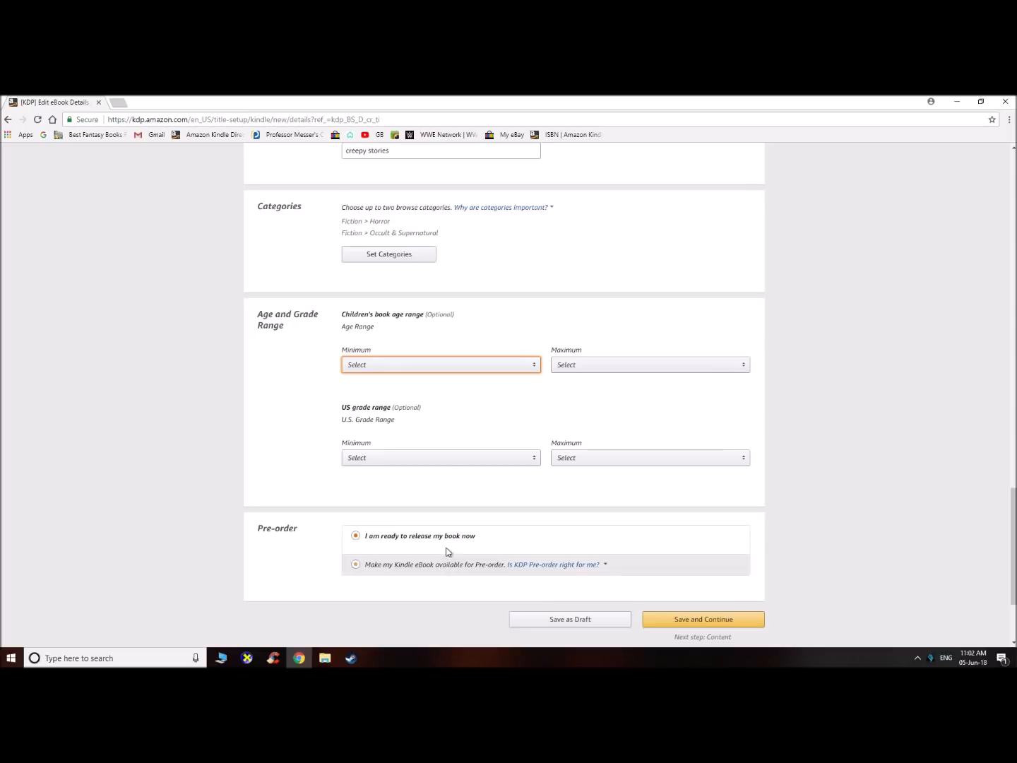
scroll(447, 552, "down", 1)
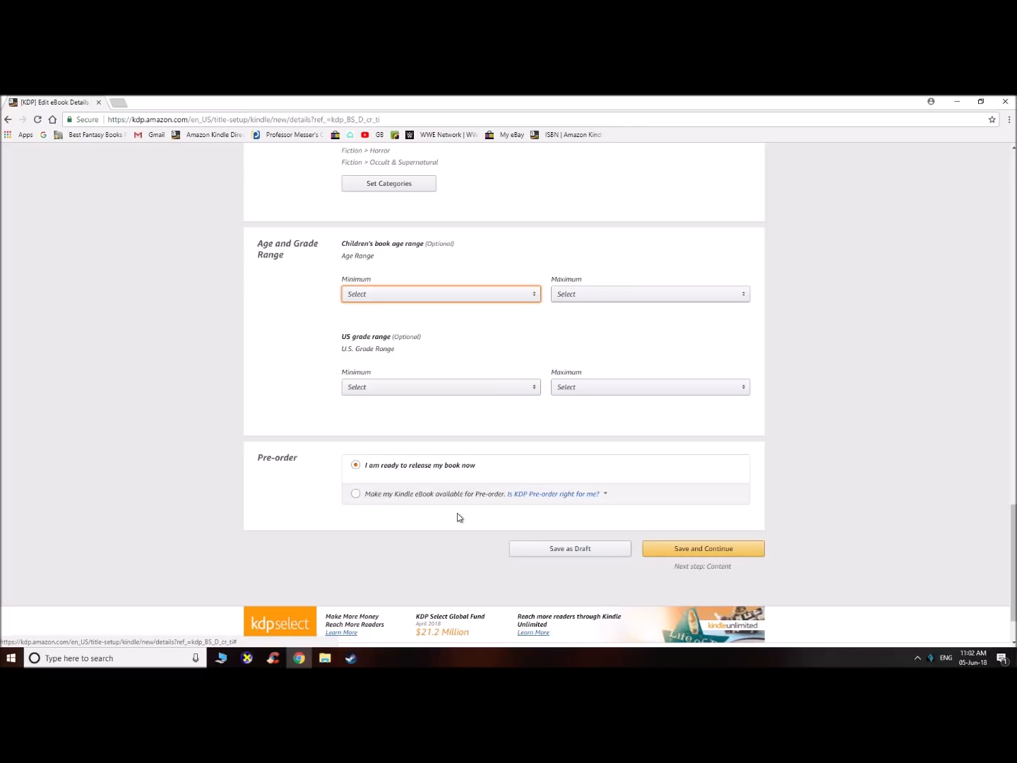
left_click(703, 554)
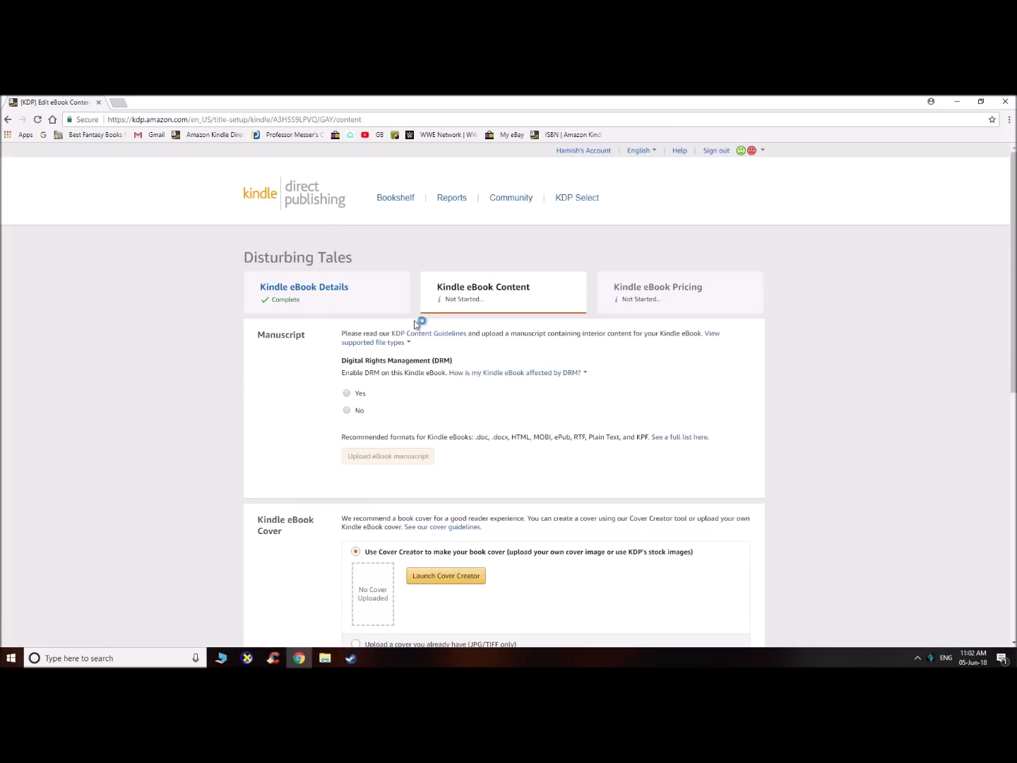
- Read the explanation of DRM and enable Digital Rights Management on the Kindle eBook
left_click(347, 394)
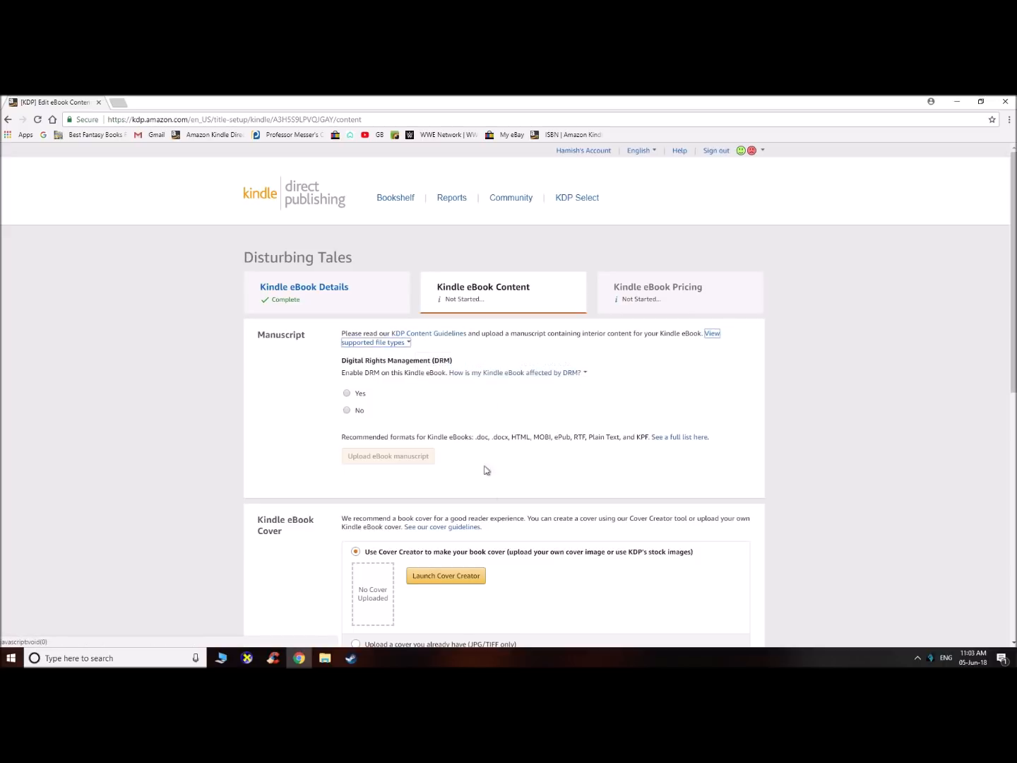
mouse_move(424, 387)
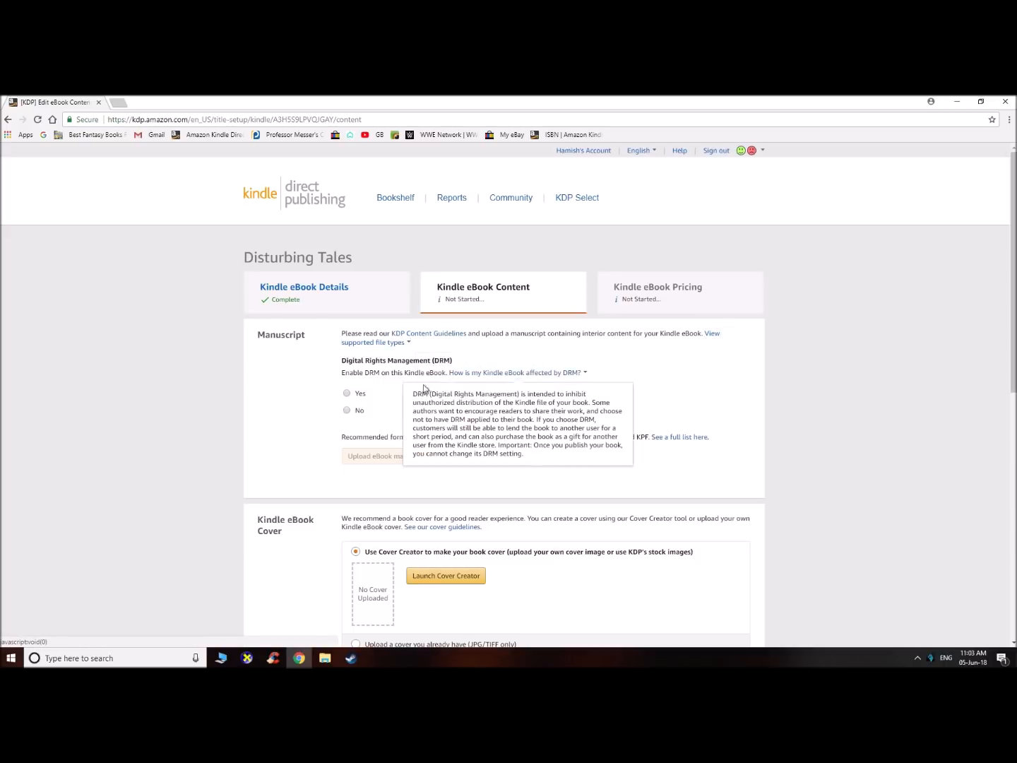
left_click(354, 397)
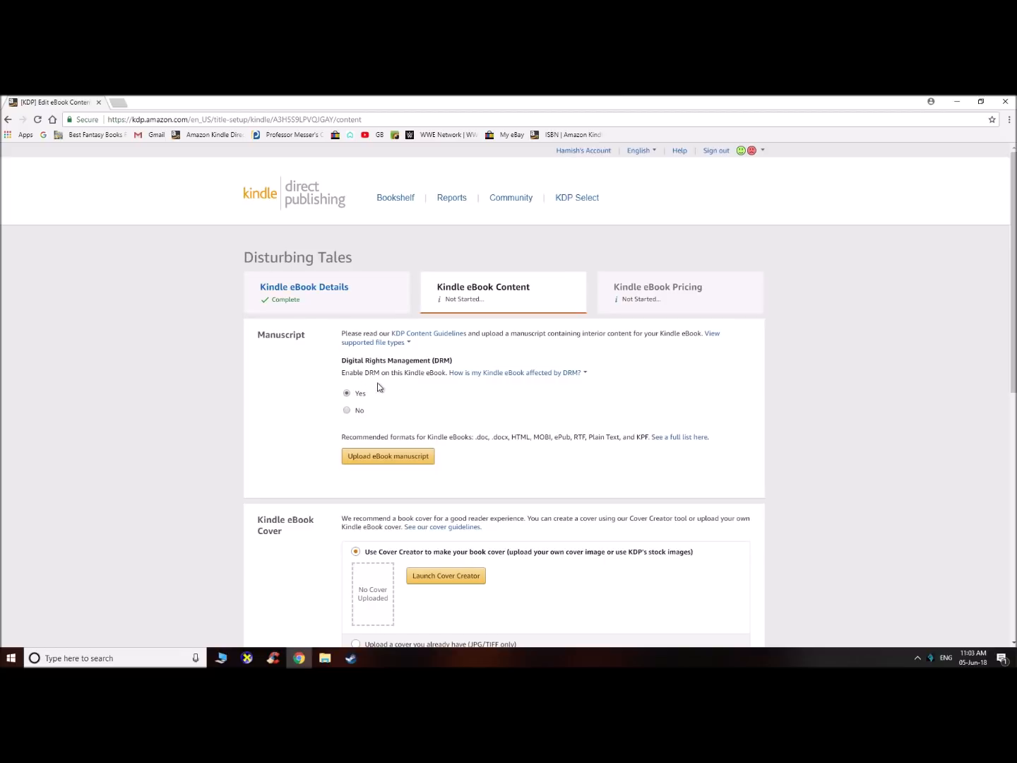
- Upload "Disturbing Tales.docx" from New folder on the Desktop as the eBook manuscript
left_click(399, 460)
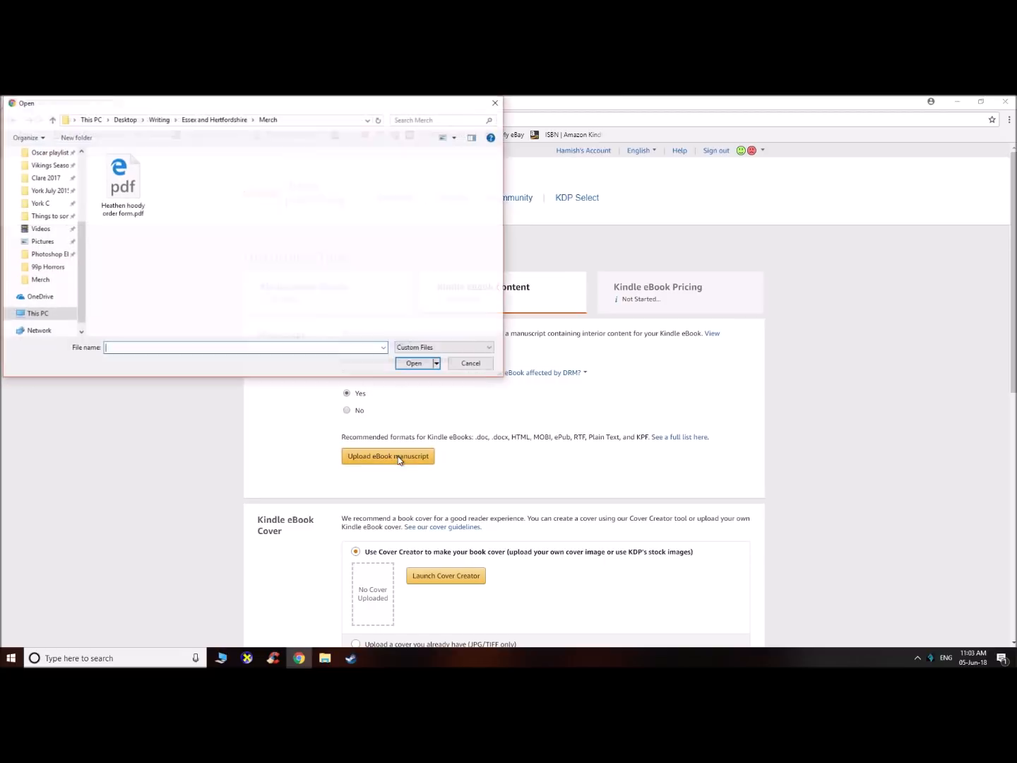
scroll(81, 293, "up", 2)
scroll(79, 289, "down", 2)
scroll(82, 281, "up", 2)
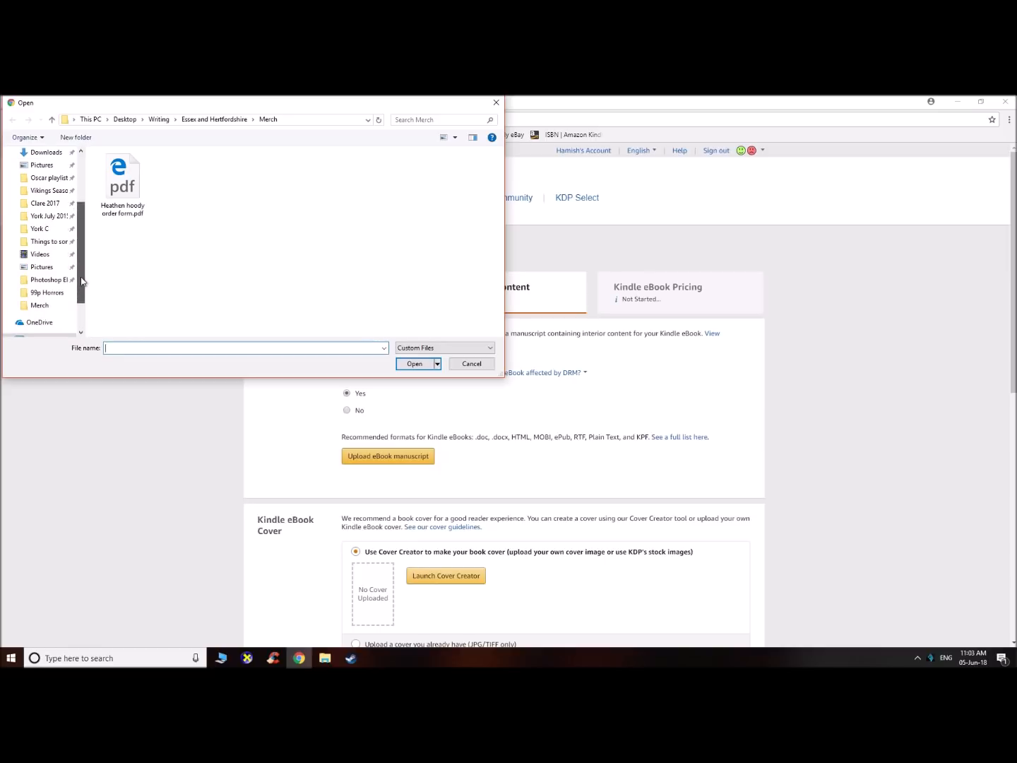
scroll(81, 282, "up", 5)
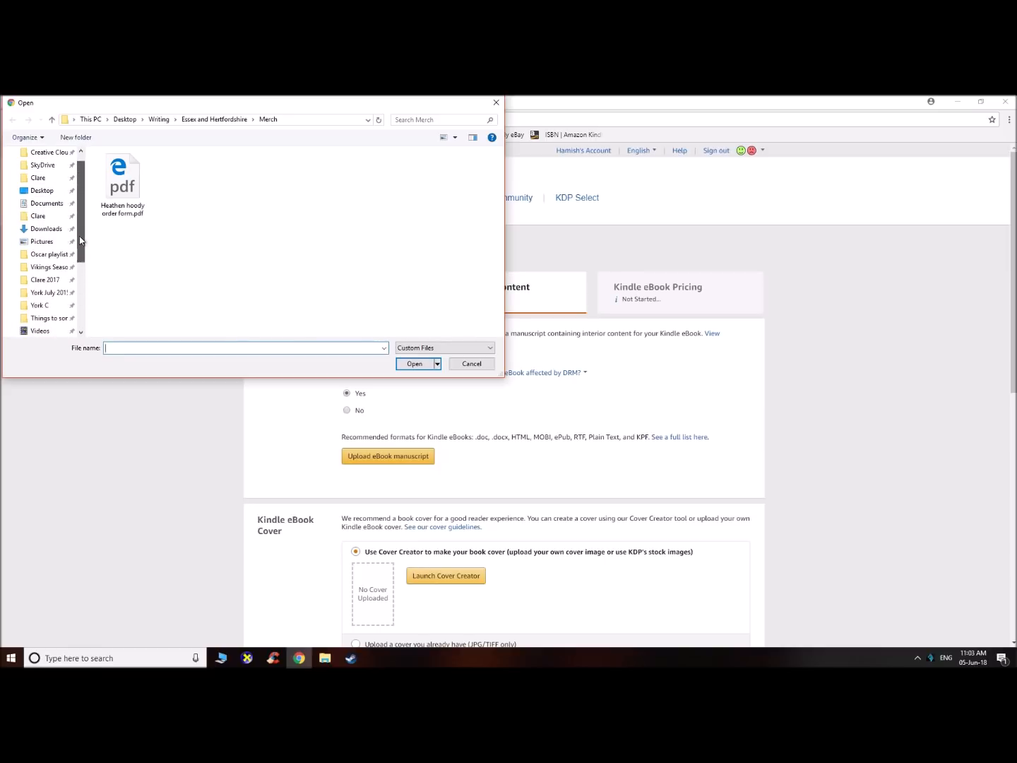
left_click(45, 212)
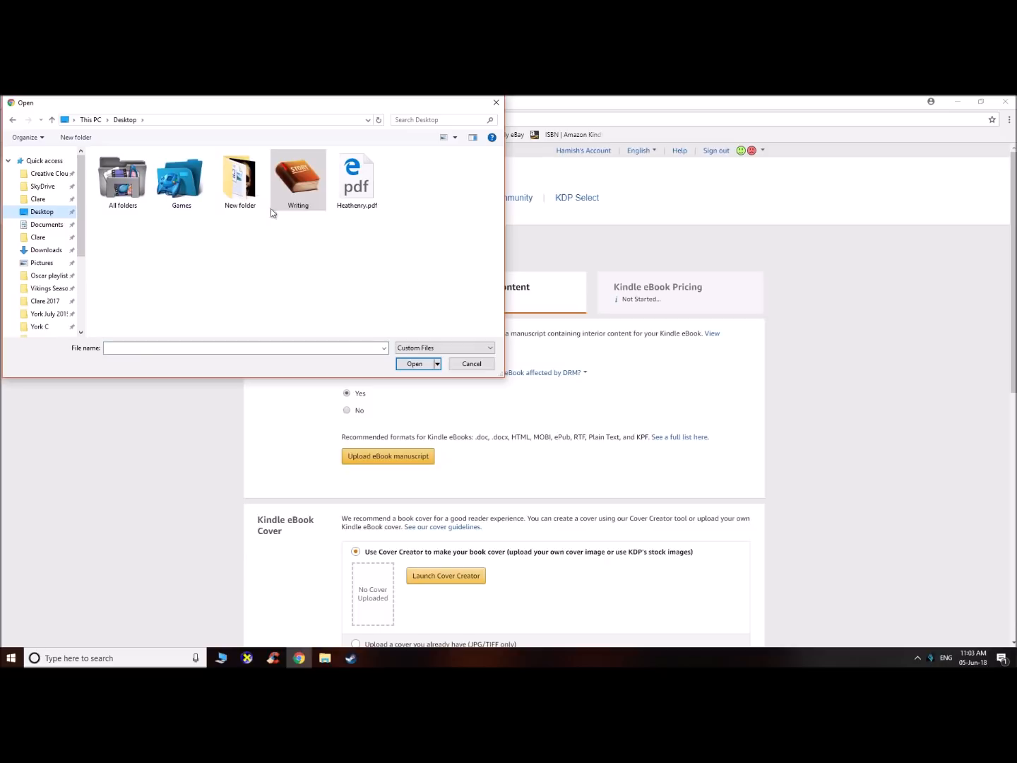
double_click(256, 187)
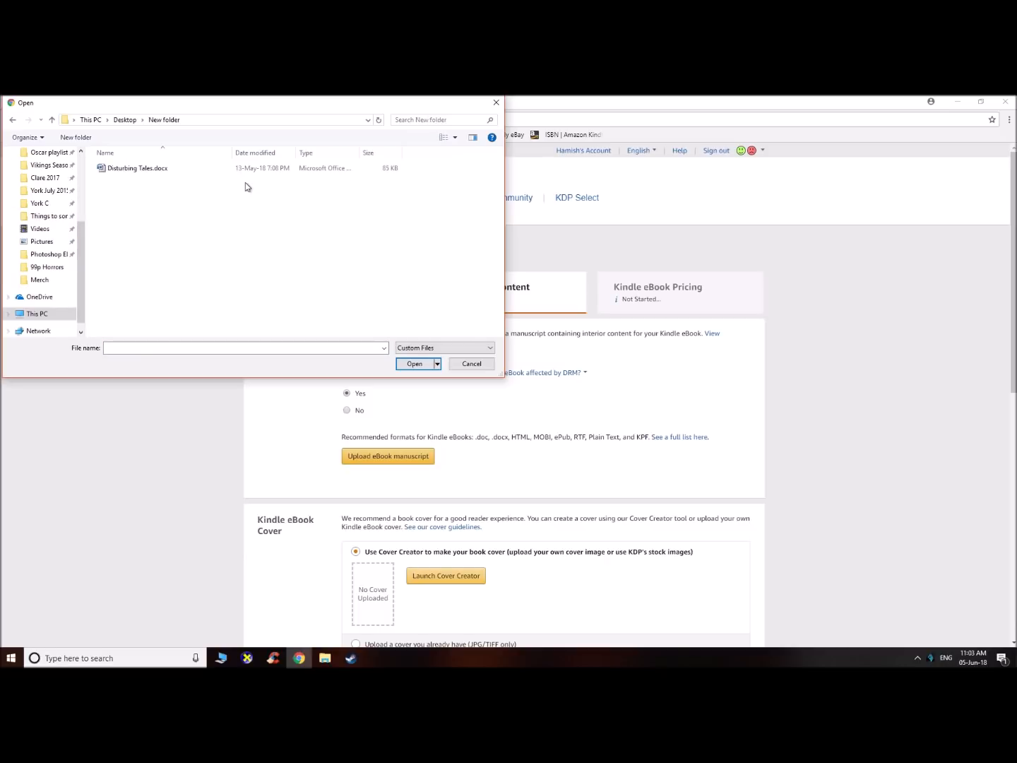
left_click(153, 169)
double_click(152, 168)
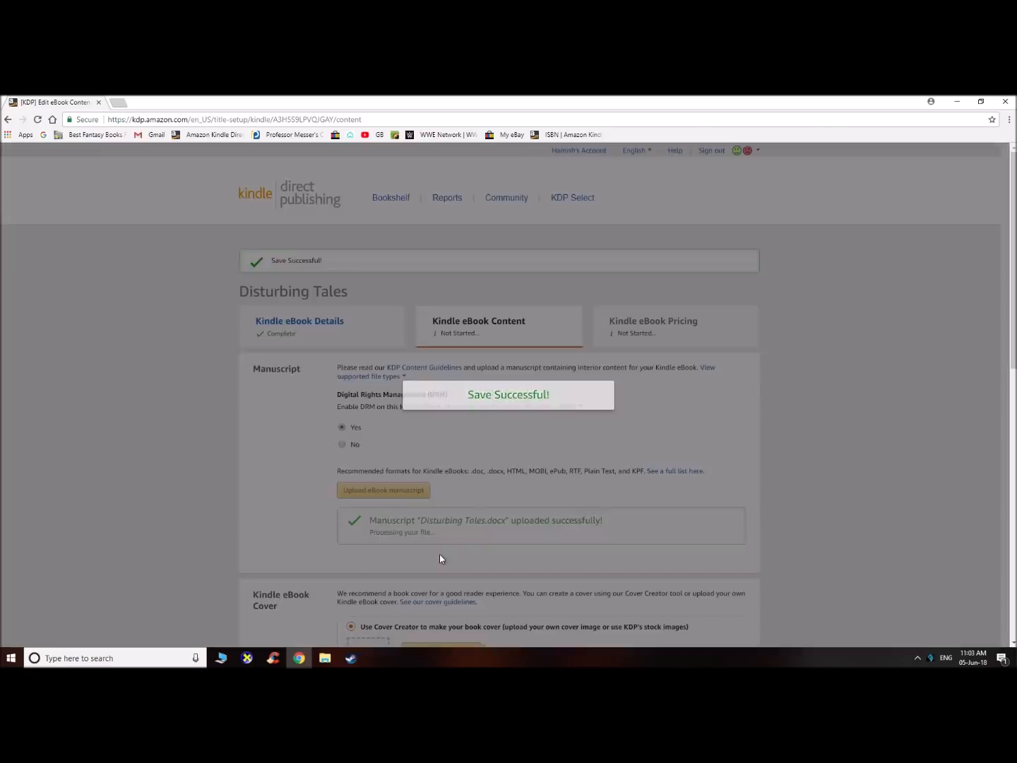
- Choose to use an existing cover and upload the Disturbing Tales skull cover image
scroll(412, 469, "down", 1)
scroll(531, 533, "down", 3)
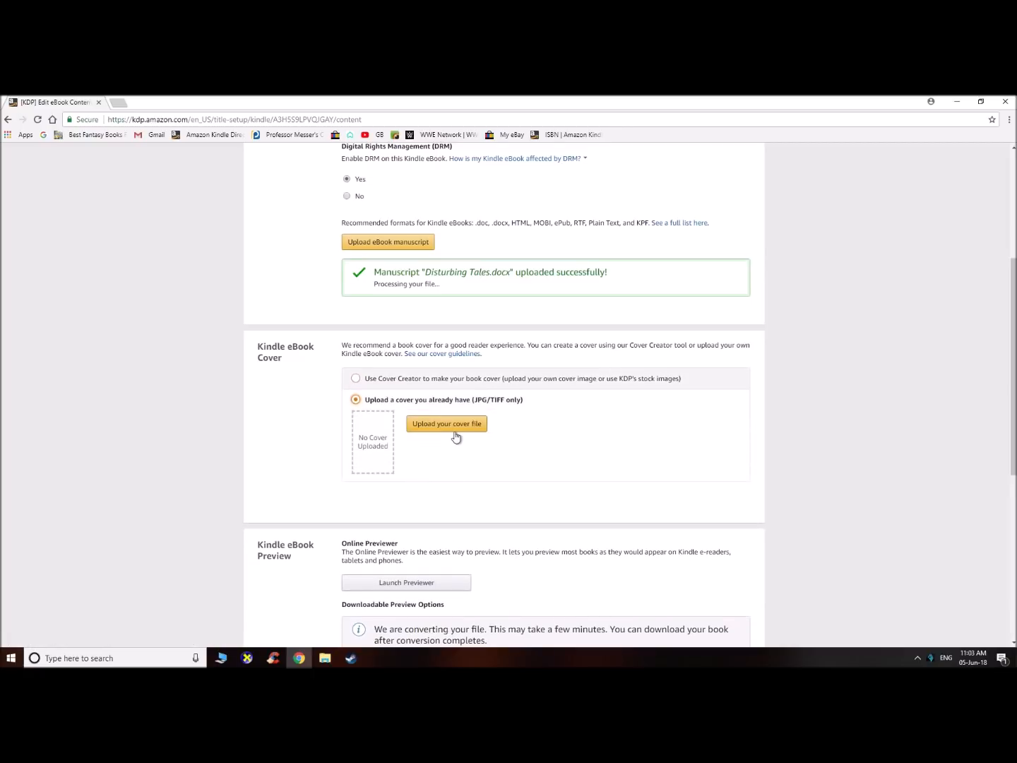
left_click(438, 428)
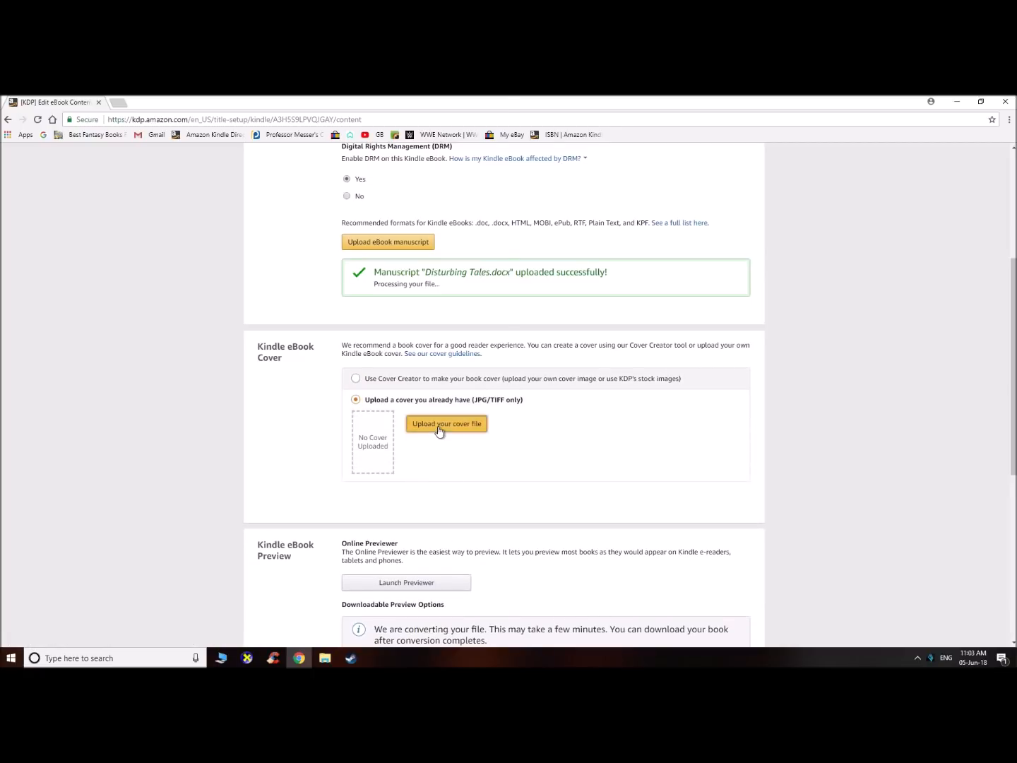
double_click(123, 181)
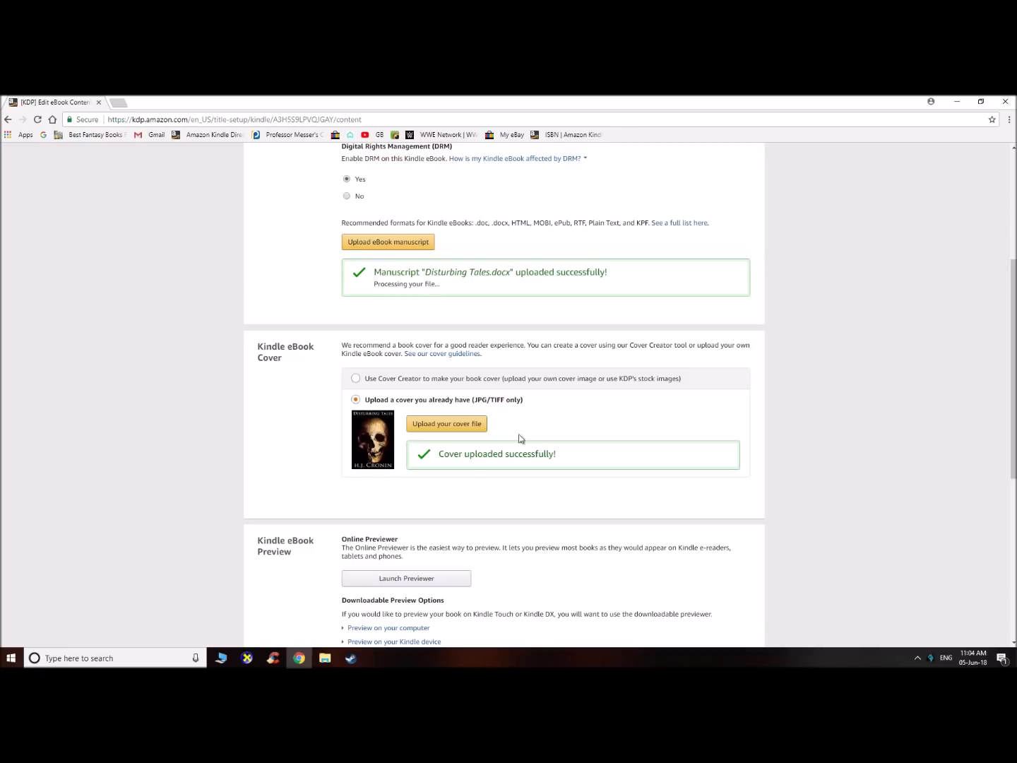
- Launch the online previewer for the eBook and page through the cover, copyright page and the pages that follow
scroll(491, 575, "down", 3)
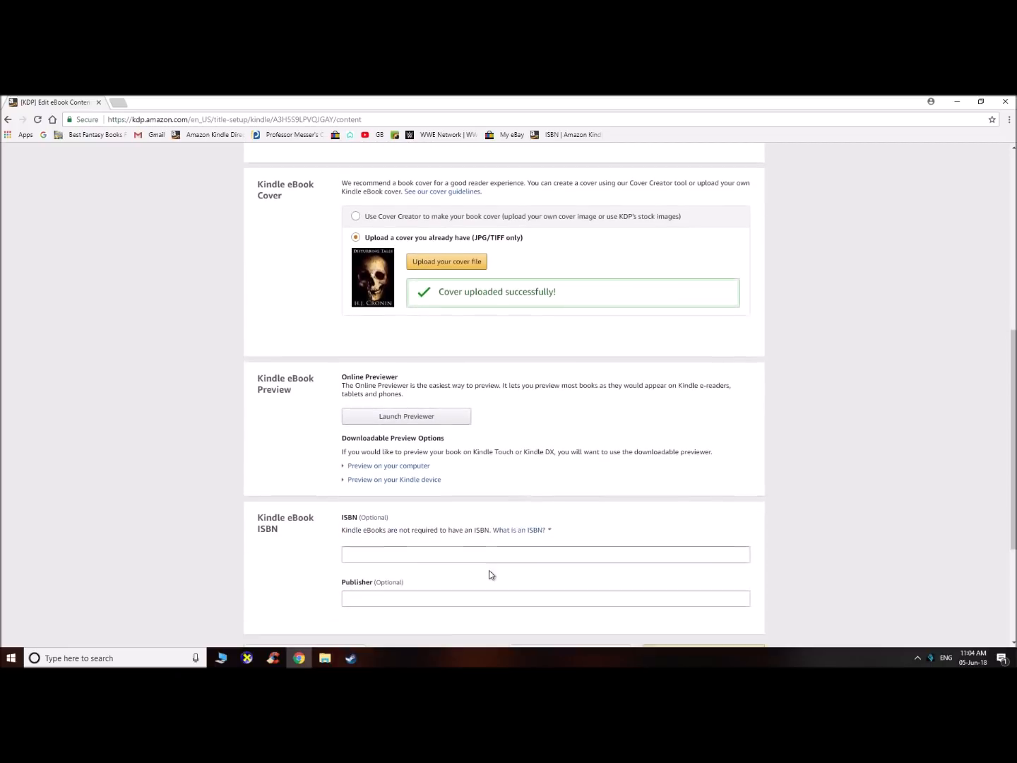
scroll(491, 575, "down", 2)
left_click(375, 300)
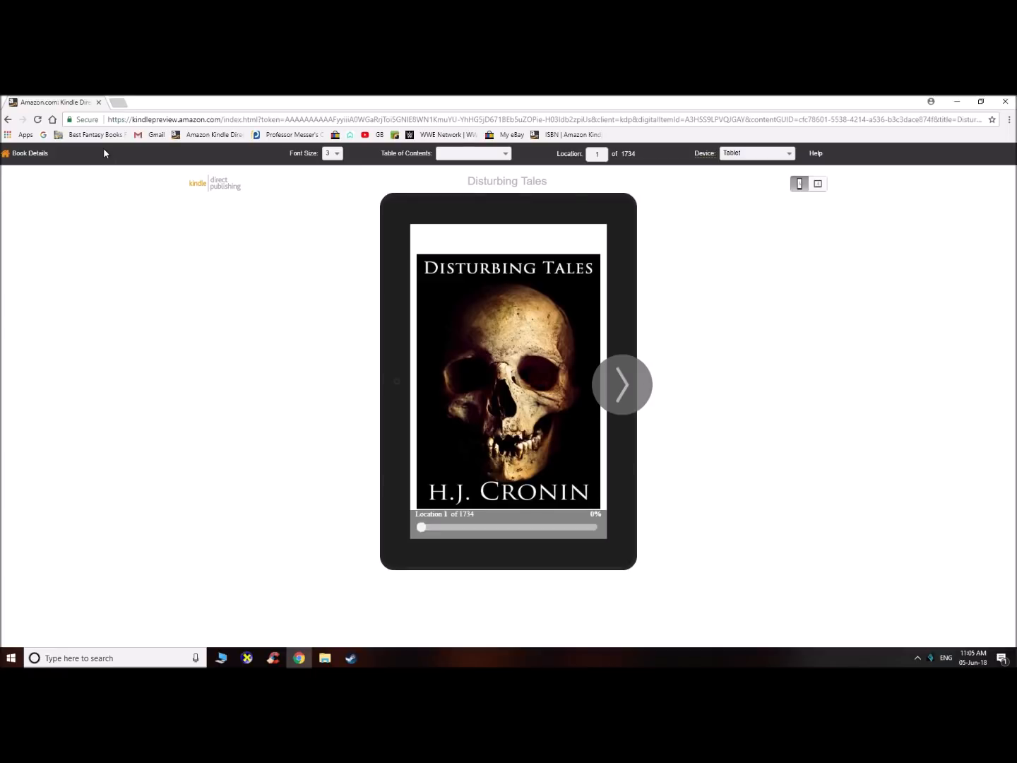
left_click(634, 376)
left_click(634, 379)
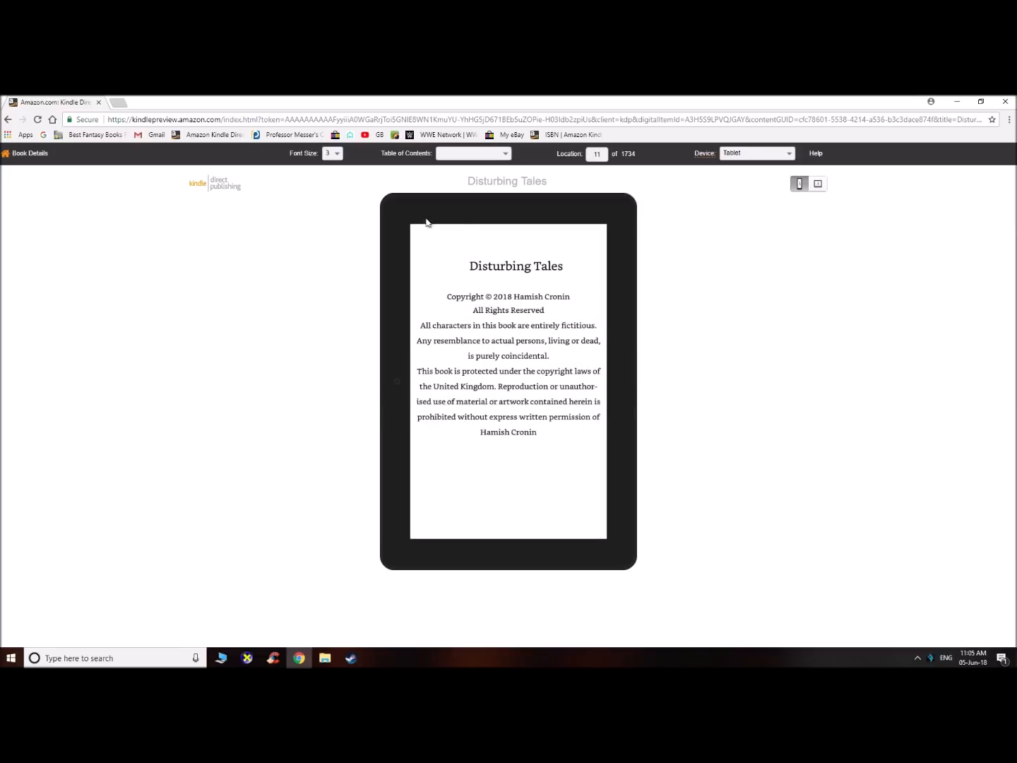
left_click(623, 393)
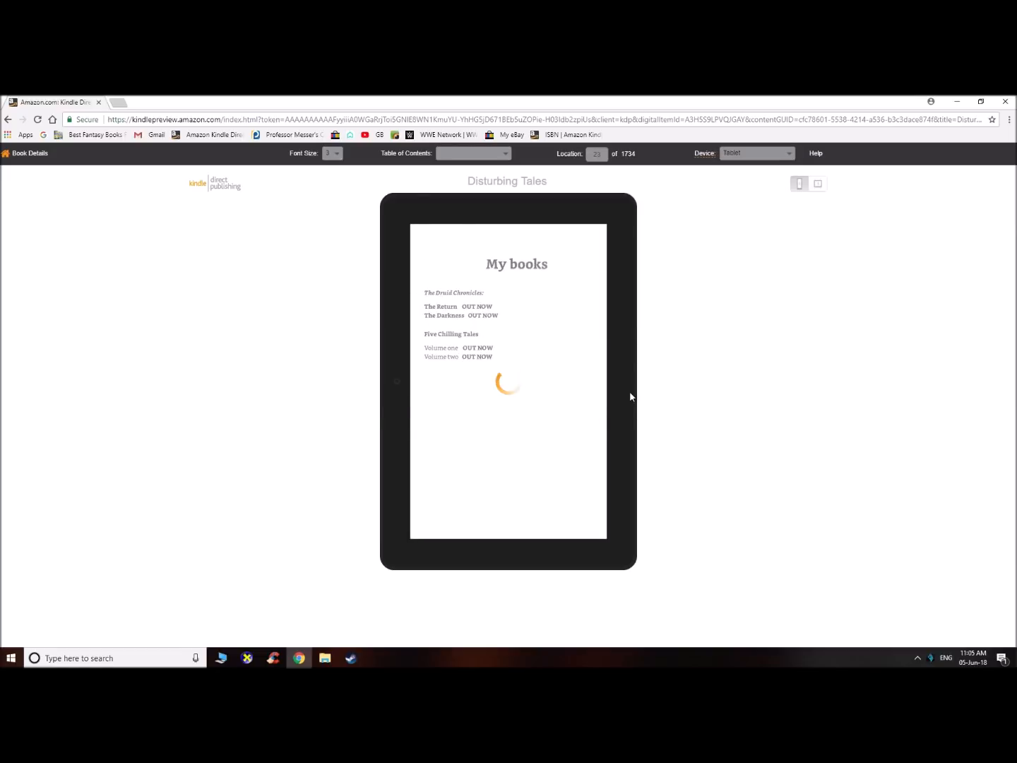
- Page forward to the Contents page, test the link to #2 The Underground Ghost Train, and return to the table of contents
left_click(631, 396)
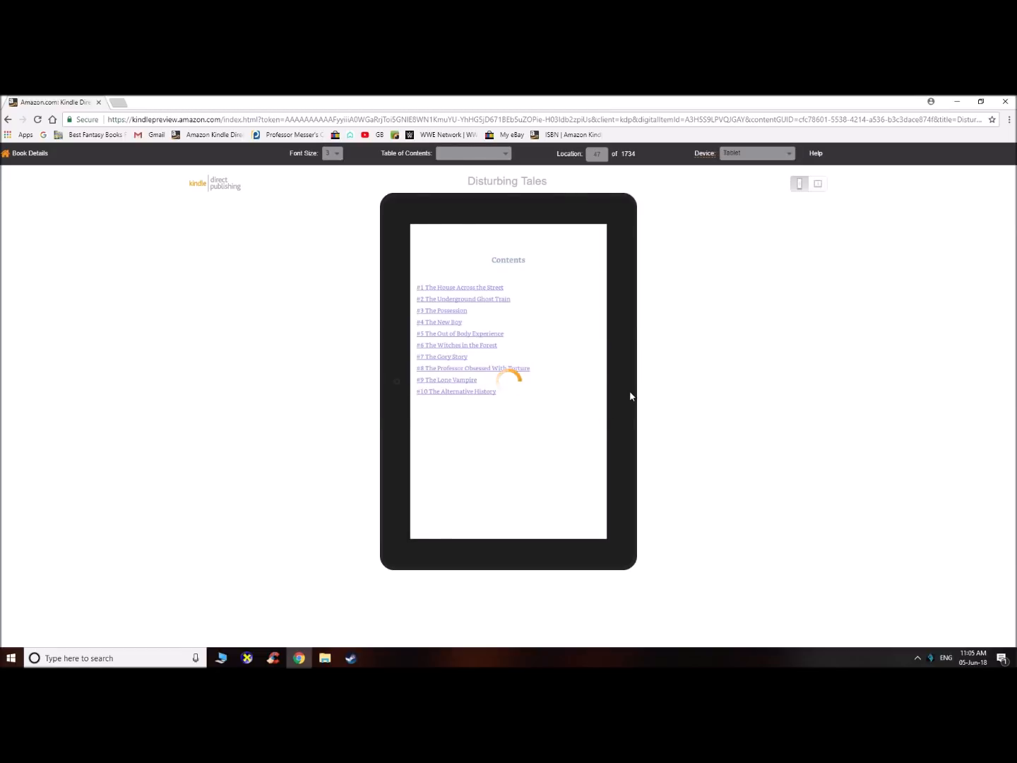
left_click(622, 391)
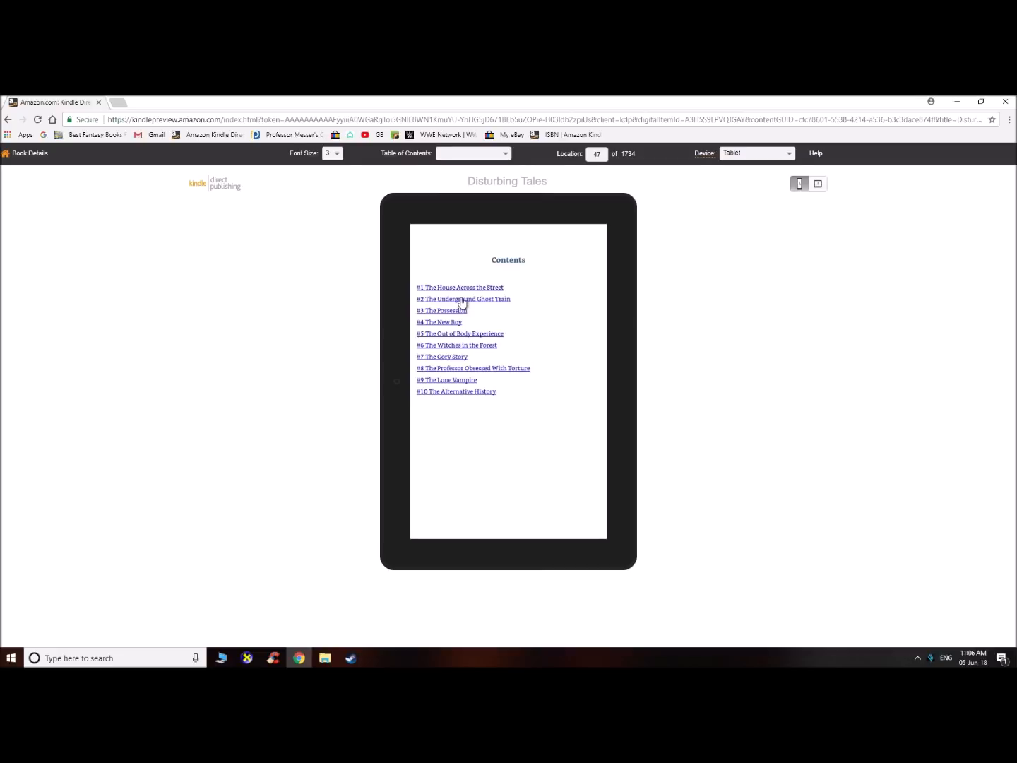
left_click(463, 298)
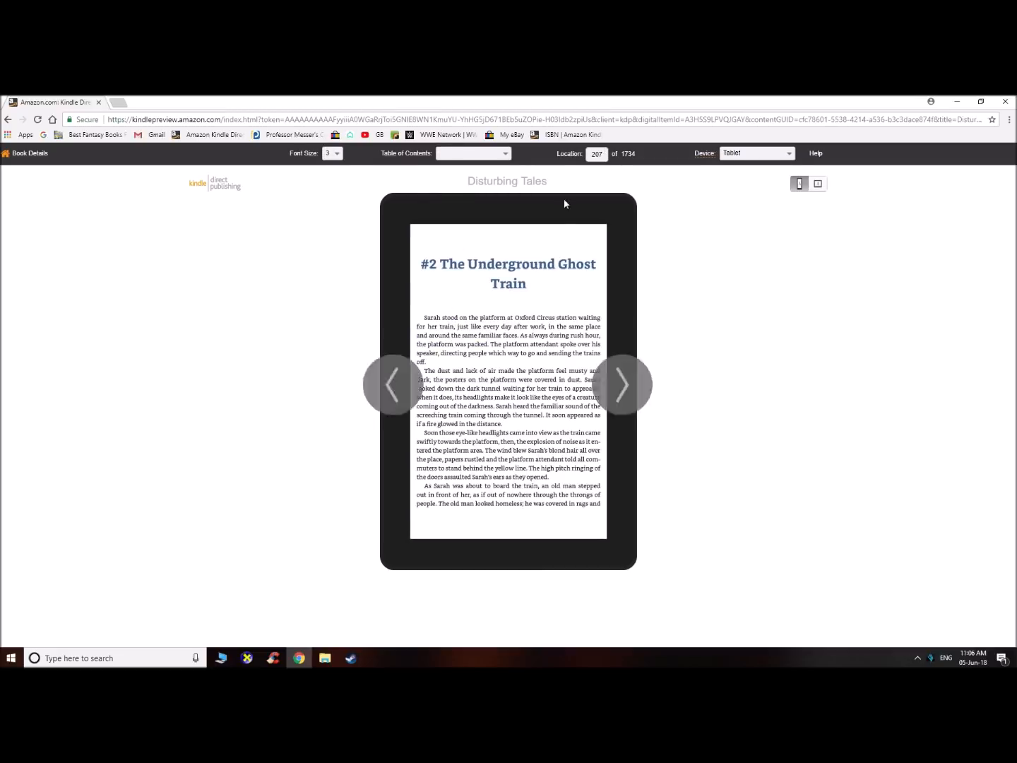
left_click(474, 157)
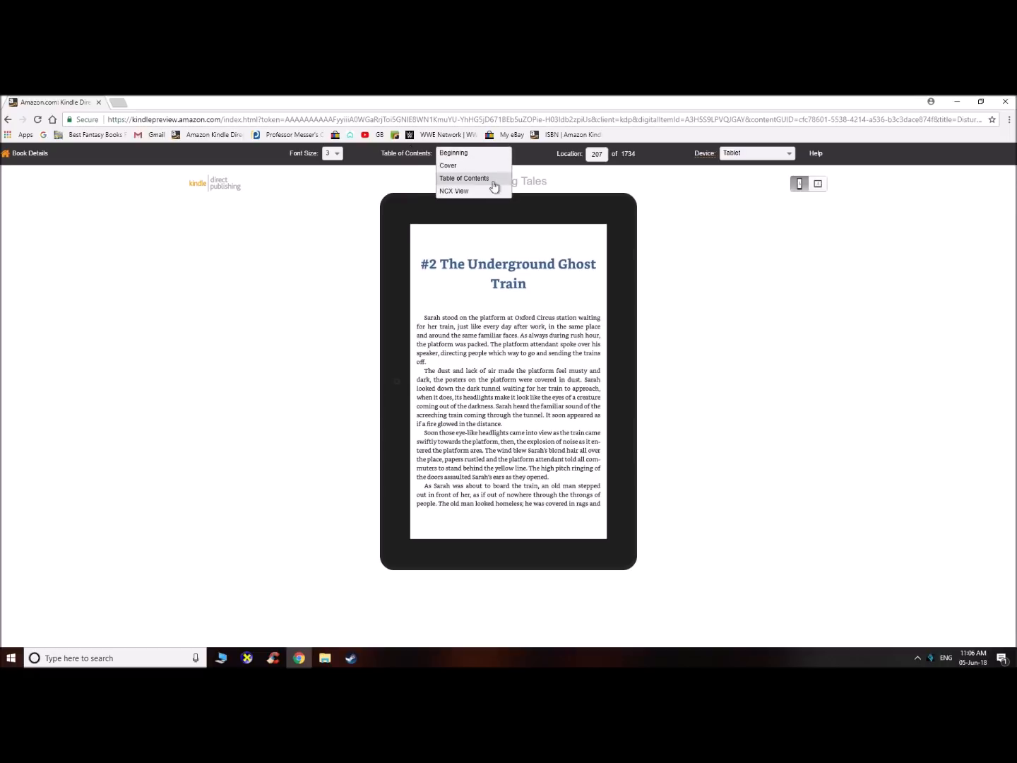
left_click(492, 182)
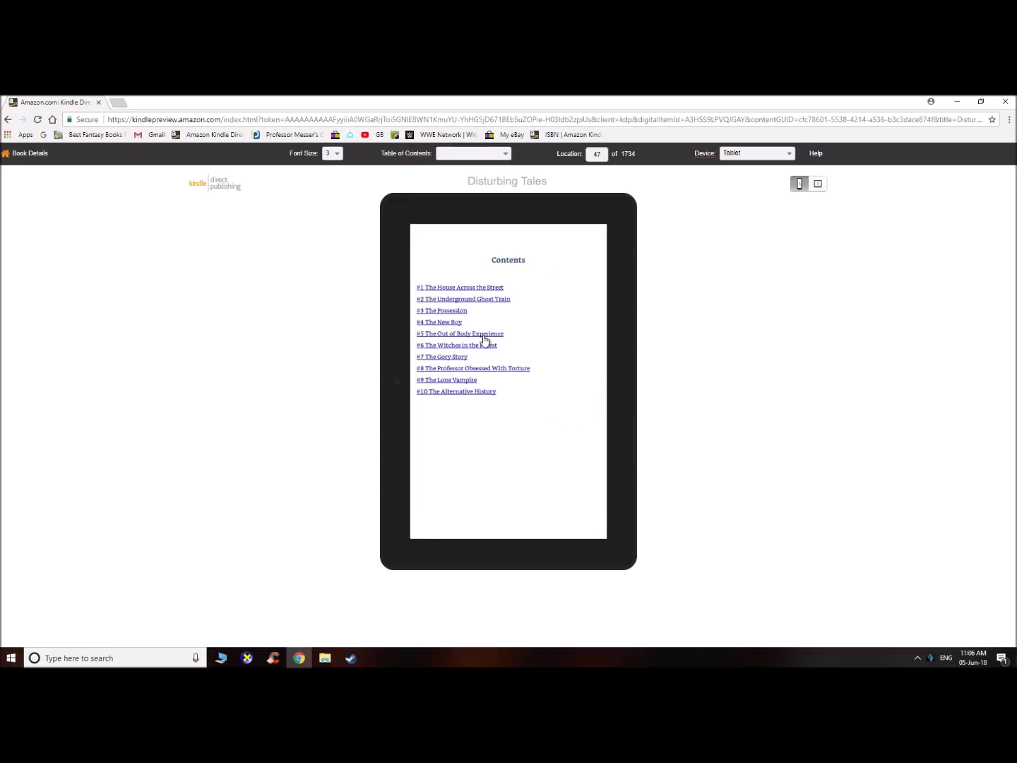
- Test the contents links to #3 The Possession and #4 The New Boy, returning to the table of contents after each
left_click(449, 313)
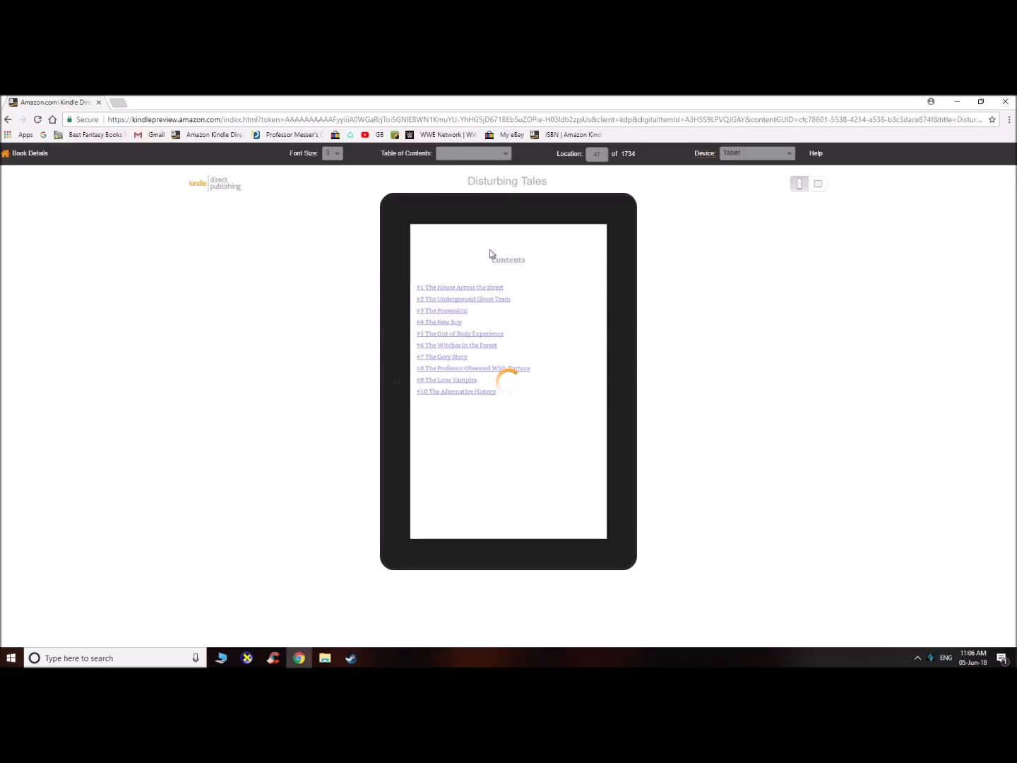
left_click(472, 154)
left_click(469, 177)
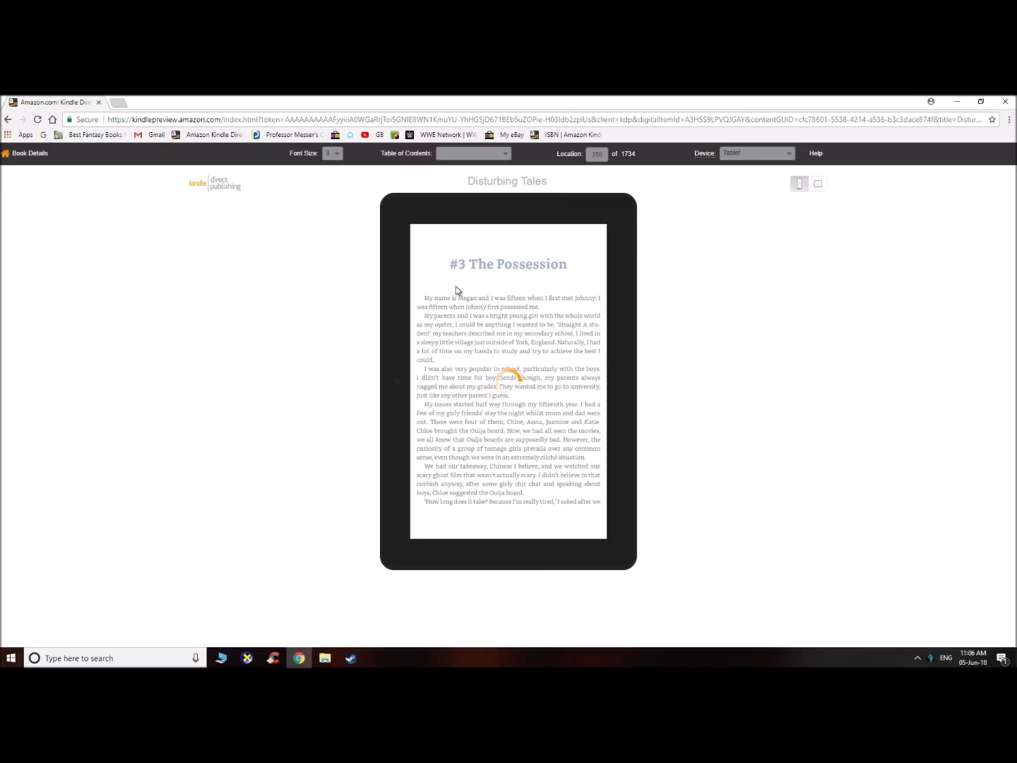
left_click(446, 321)
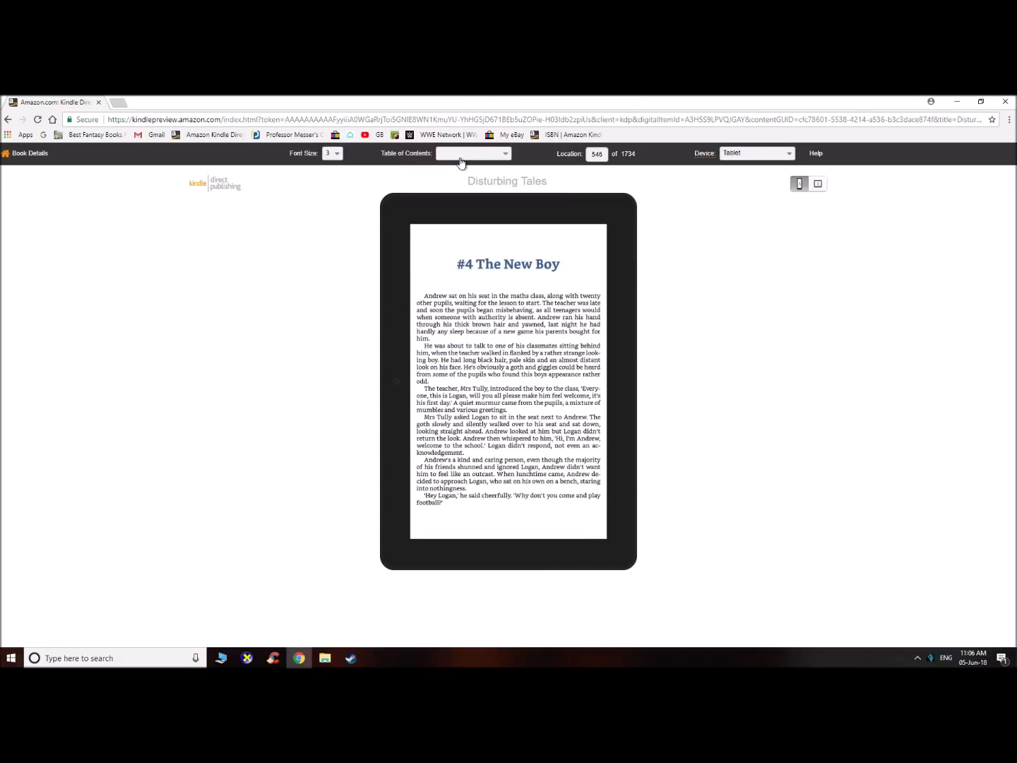
left_click(463, 154)
left_click(471, 179)
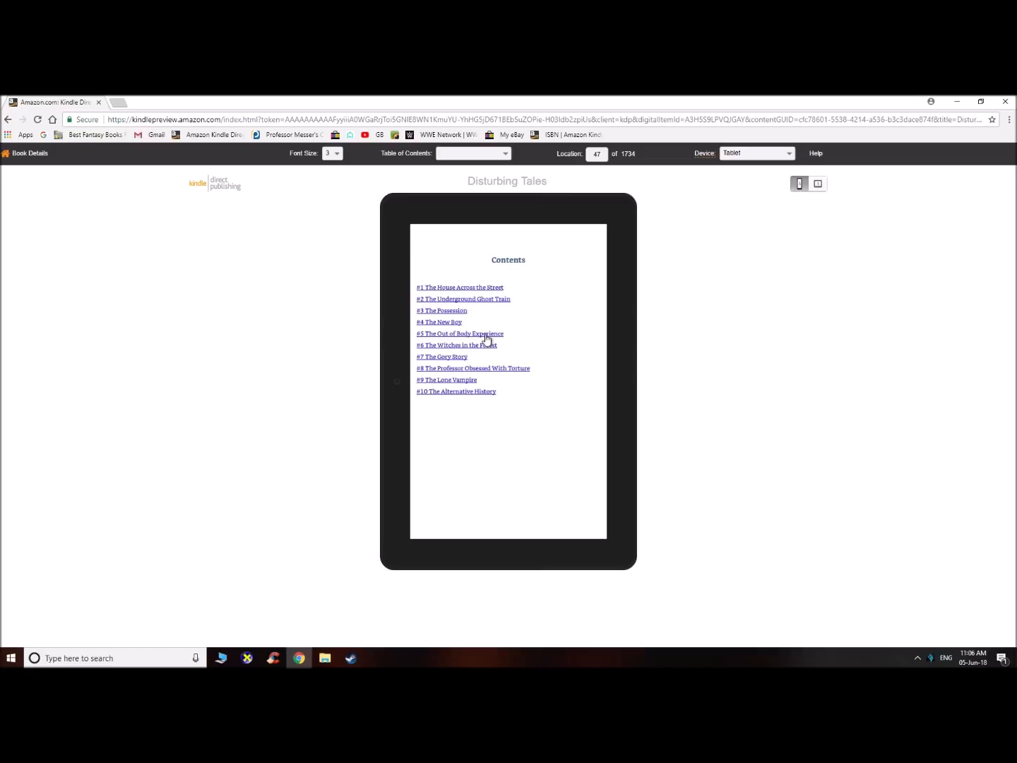
- Test the contents links to #5 The Out of Body Experience and #6 The Witches in the Forest, returning to the contents each time
left_click(486, 335)
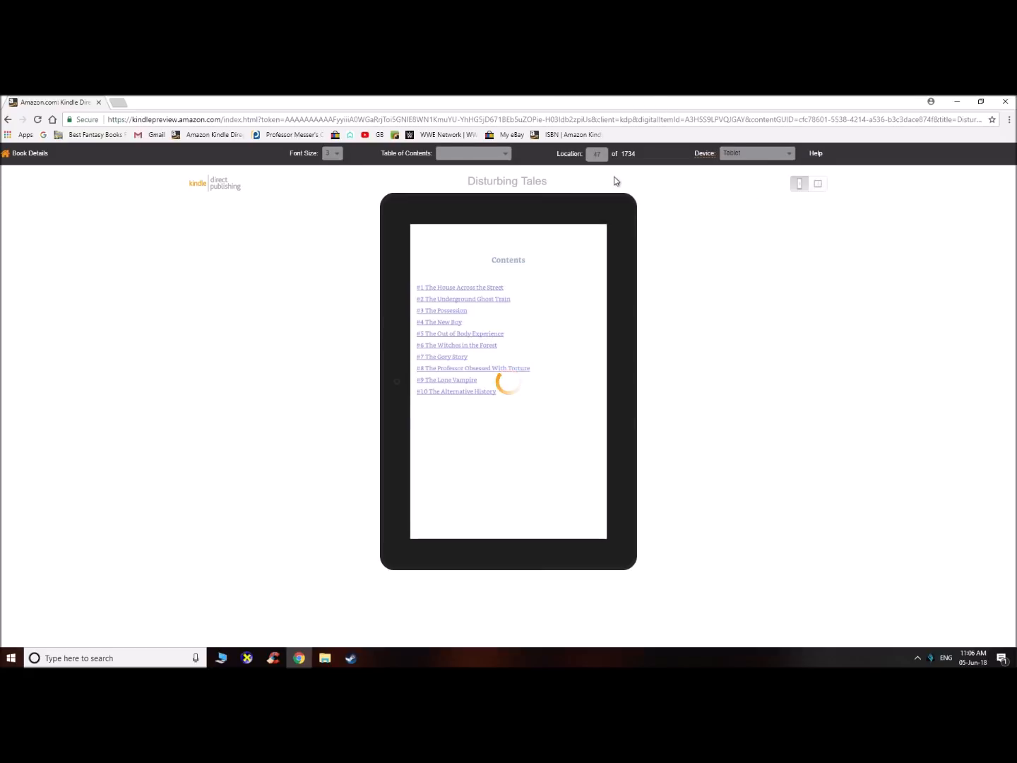
left_click(466, 164)
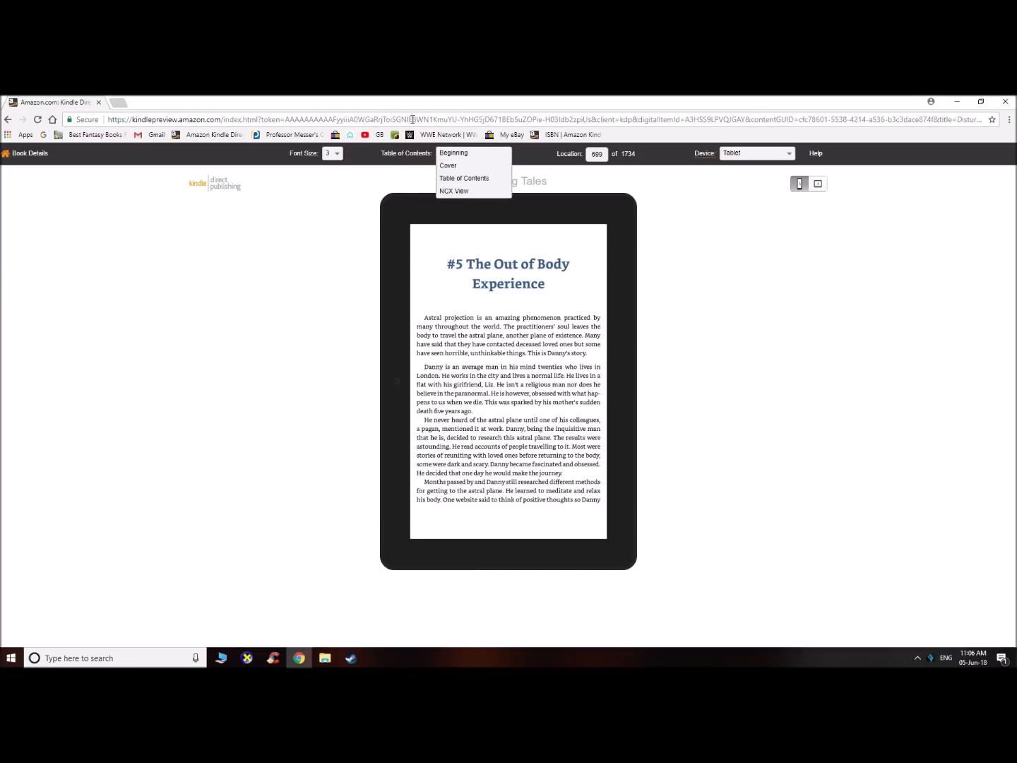
left_click(482, 179)
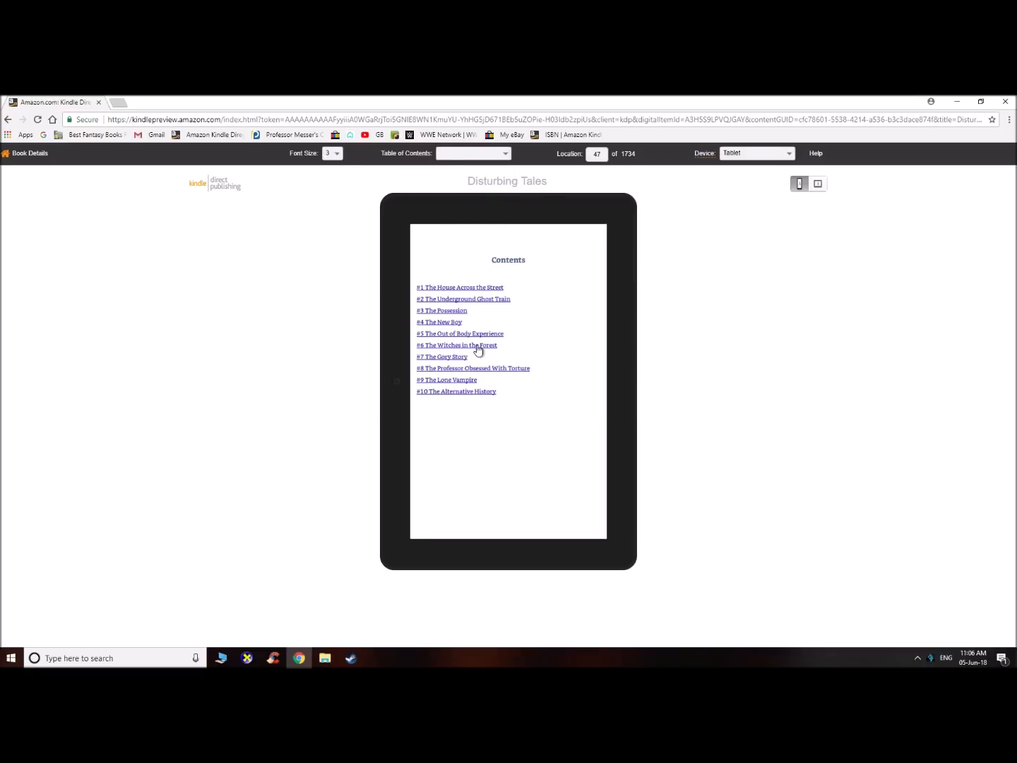
left_click(478, 346)
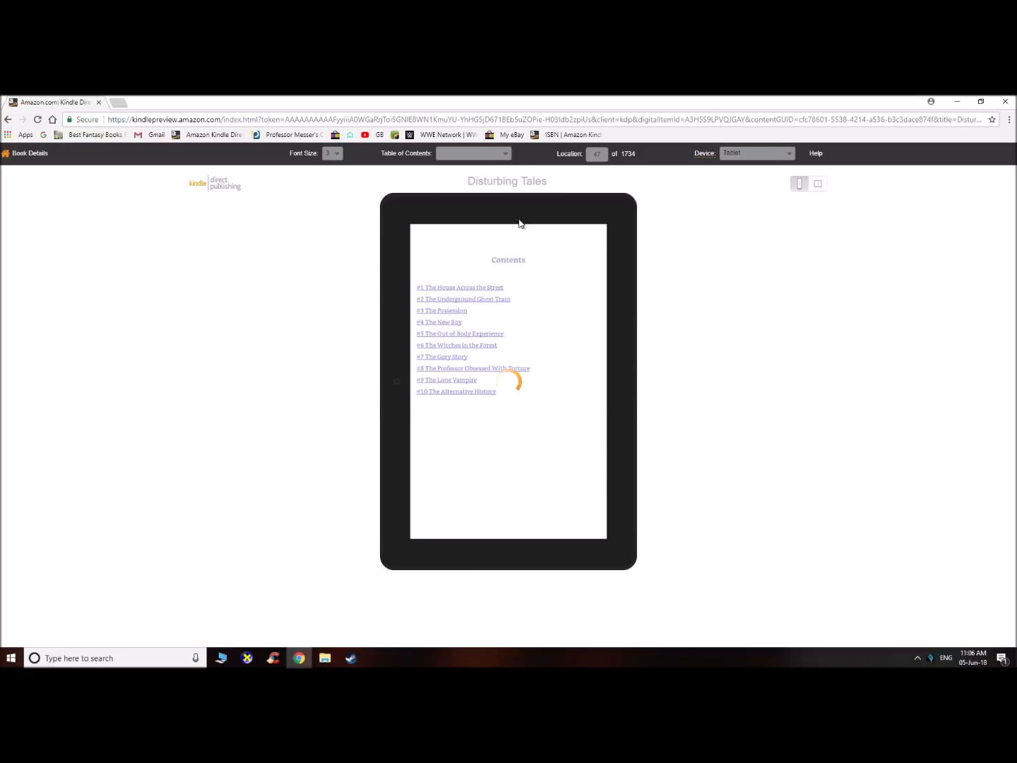
left_click(503, 153)
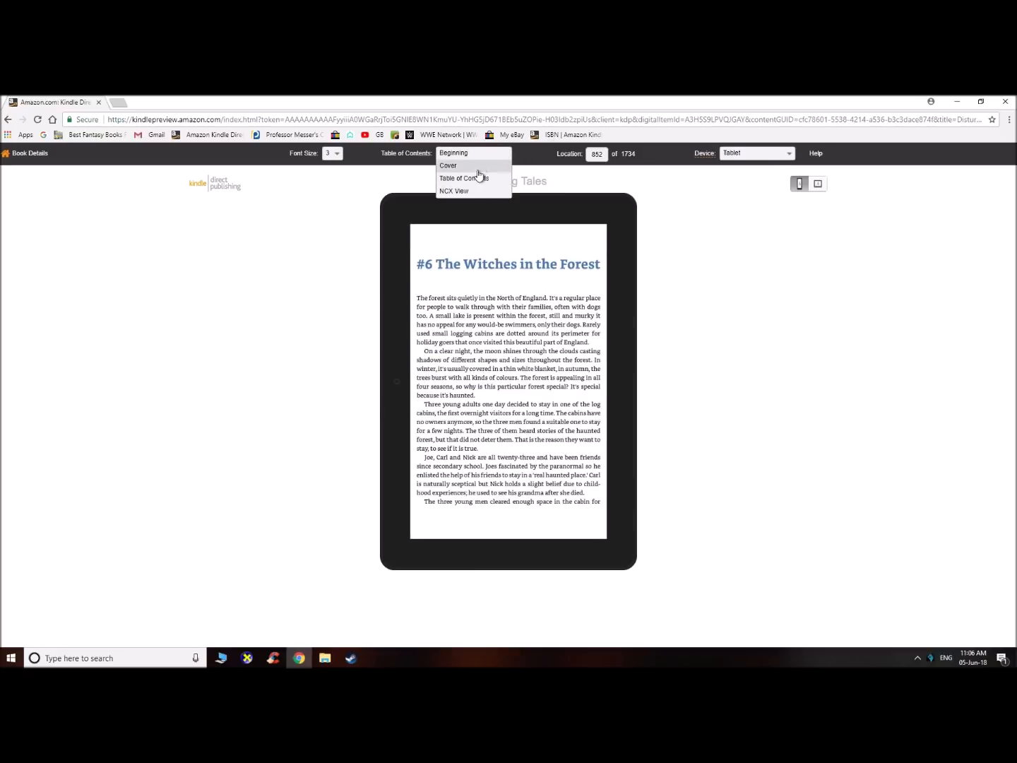
left_click(480, 183)
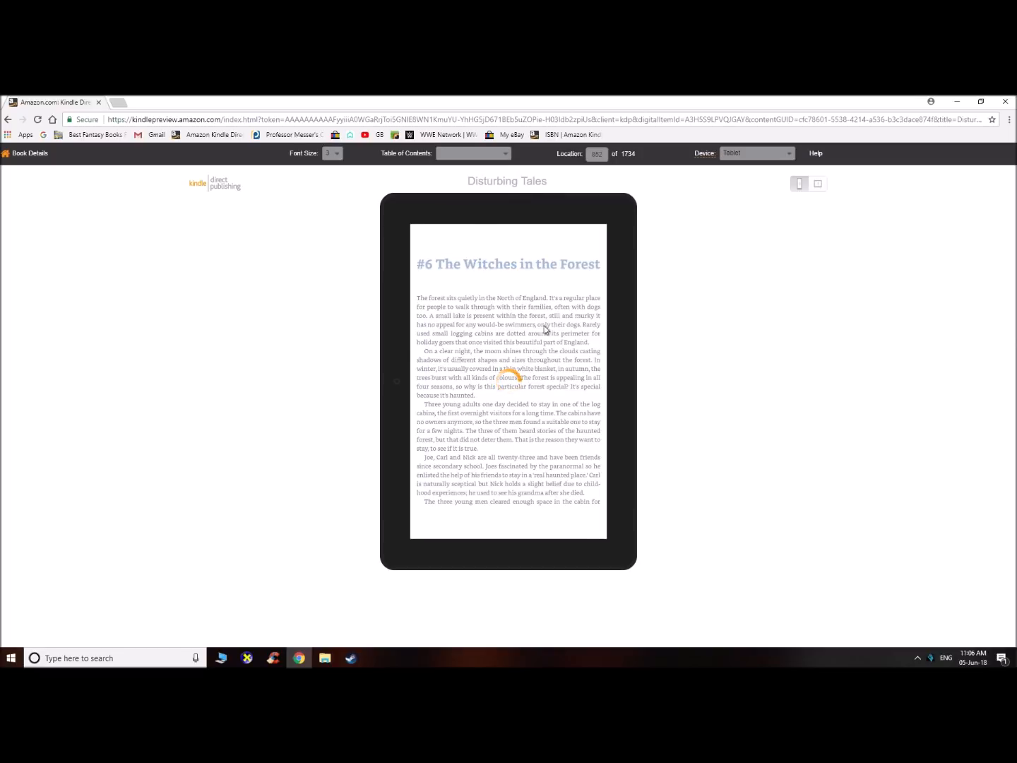
- Check the contents links to #7 The Gory Story and #8 The Professor Obsessed With Torture, going back to the contents each time
left_click(451, 357)
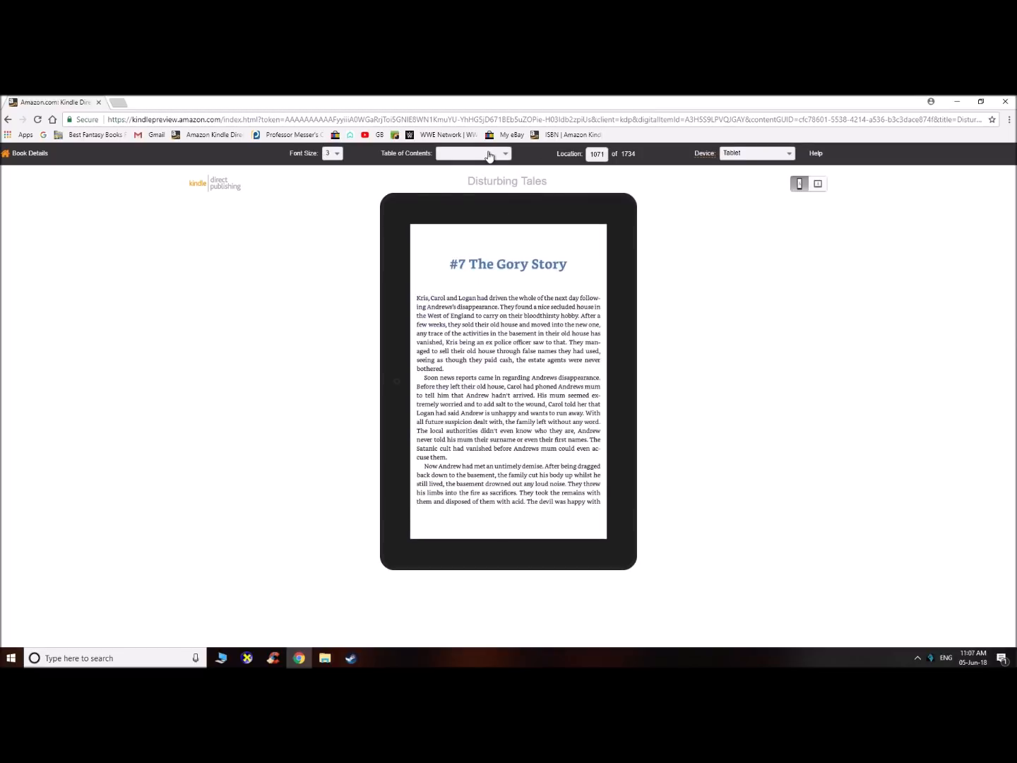
left_click(486, 154)
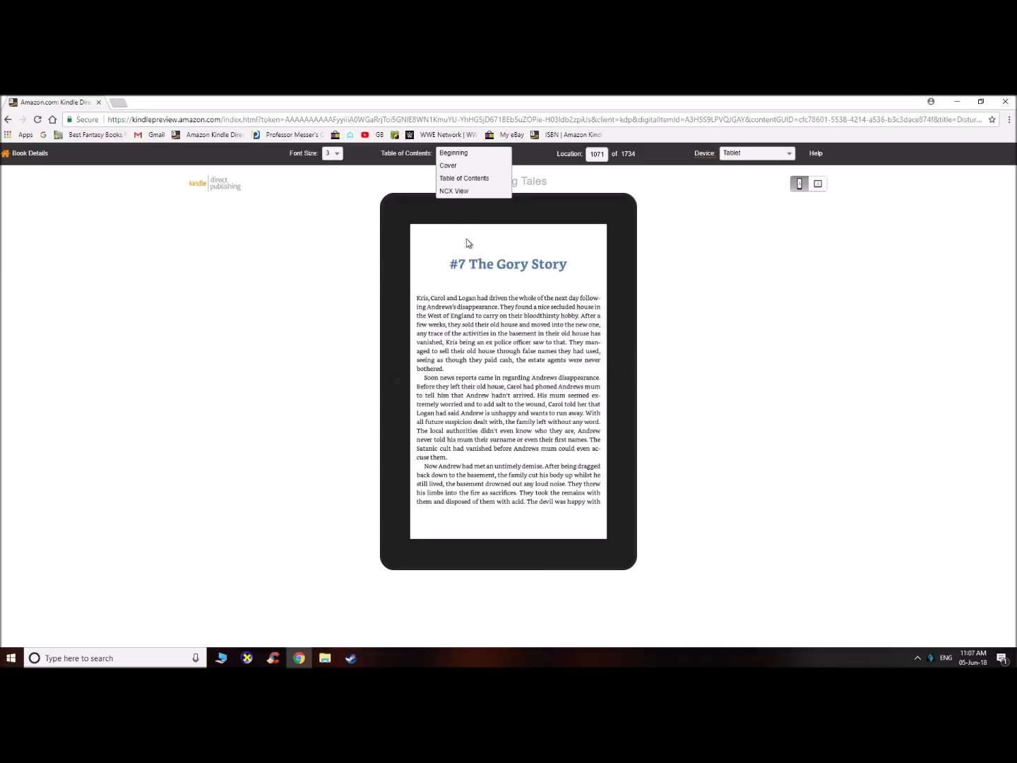
left_click(488, 182)
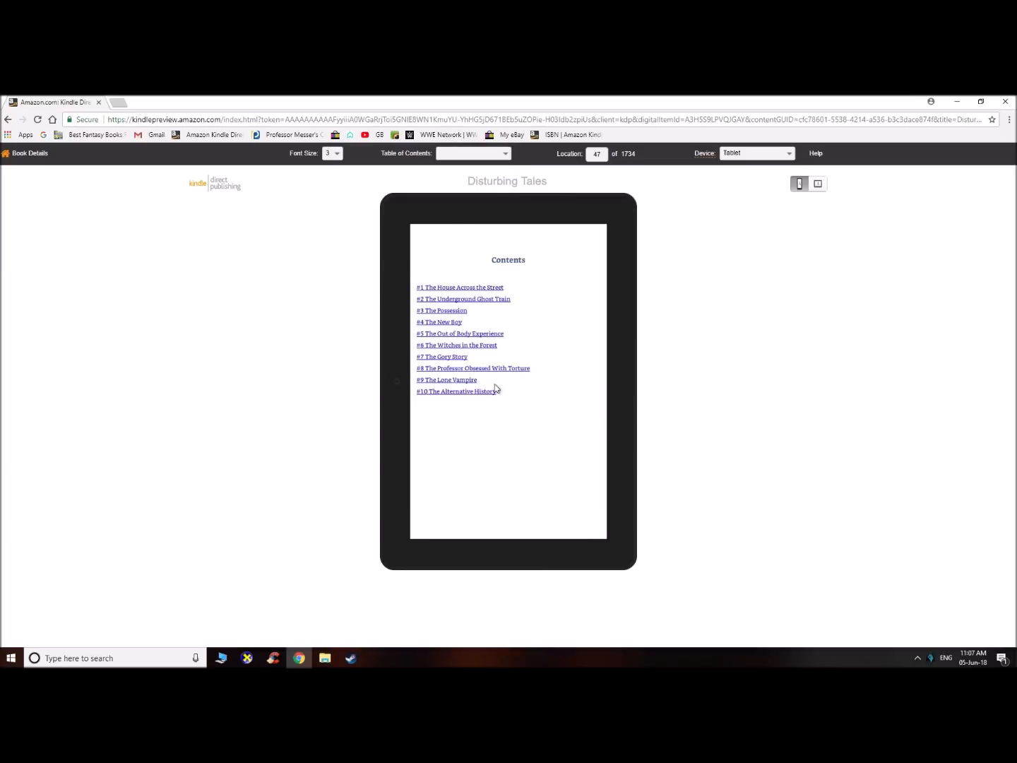
left_click(451, 371)
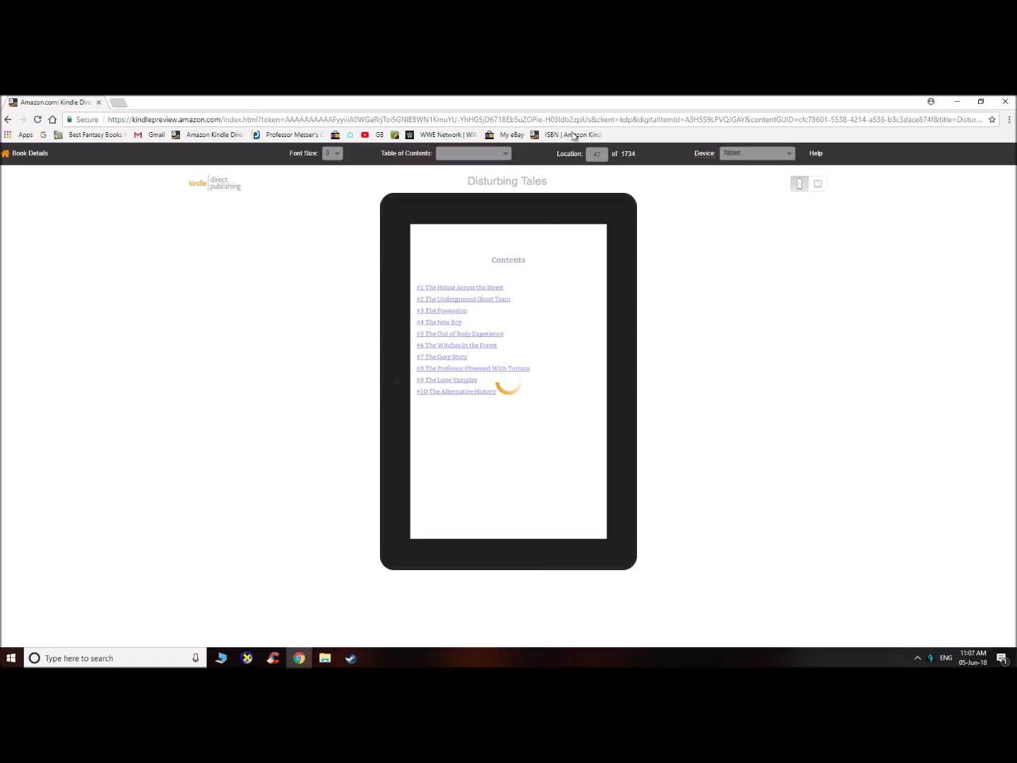
left_click(497, 159)
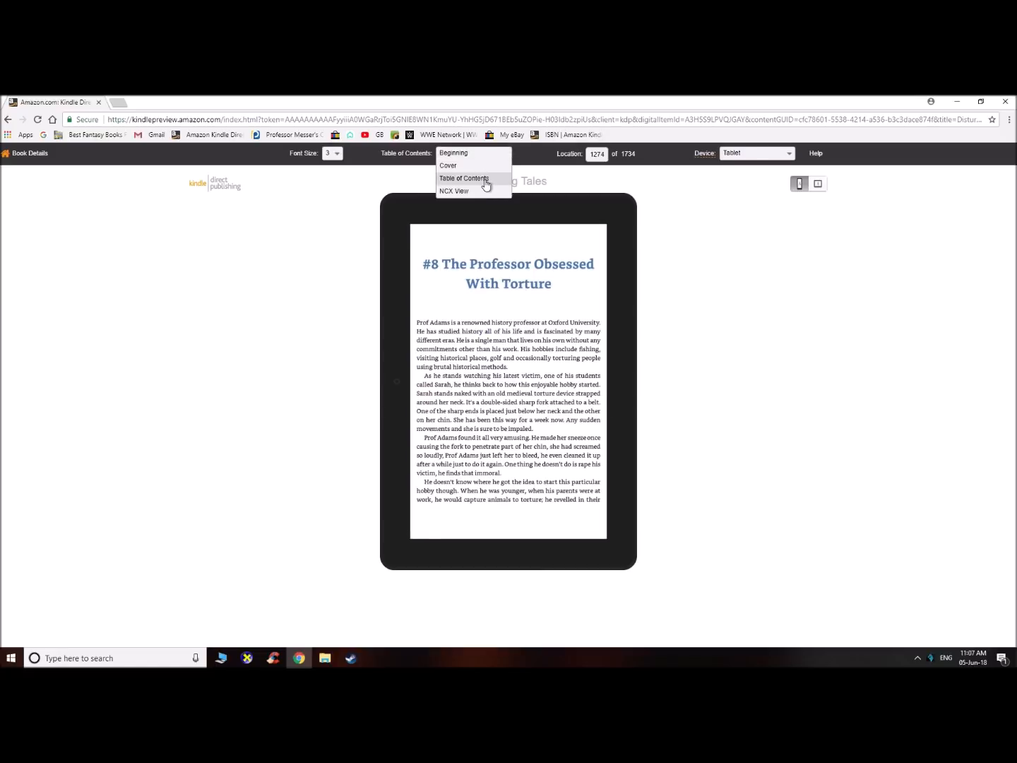
left_click(487, 180)
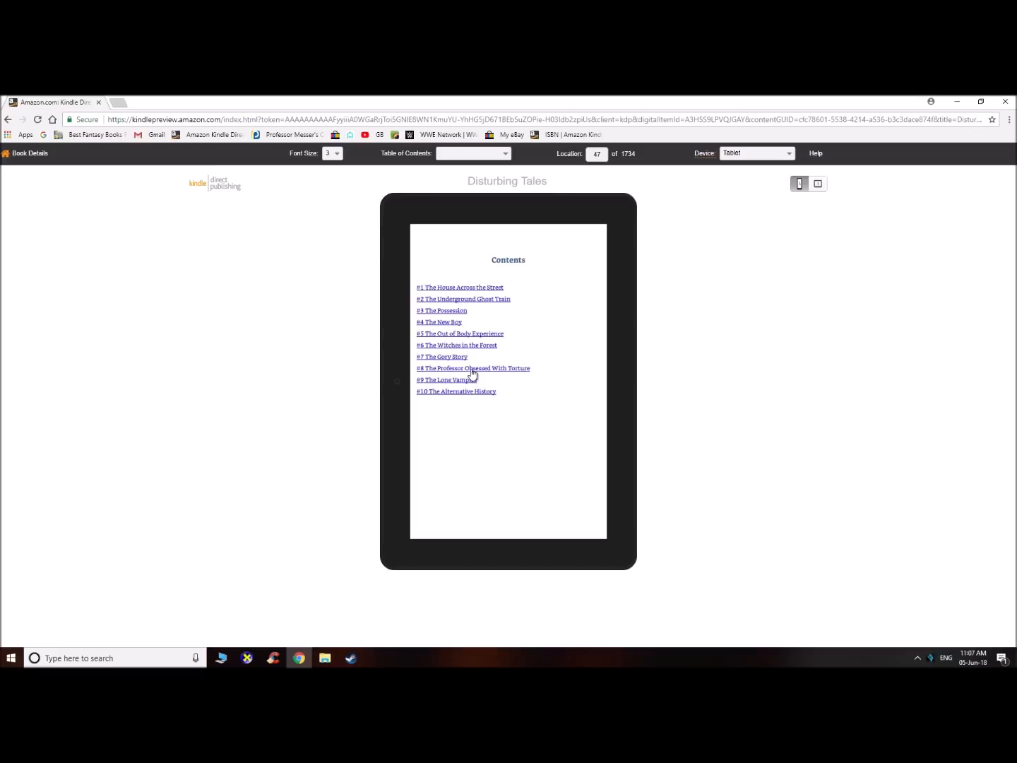
- Check the contents links to #9 The Lone Vampire and #10 The Alternative History from the table of contents
left_click(464, 380)
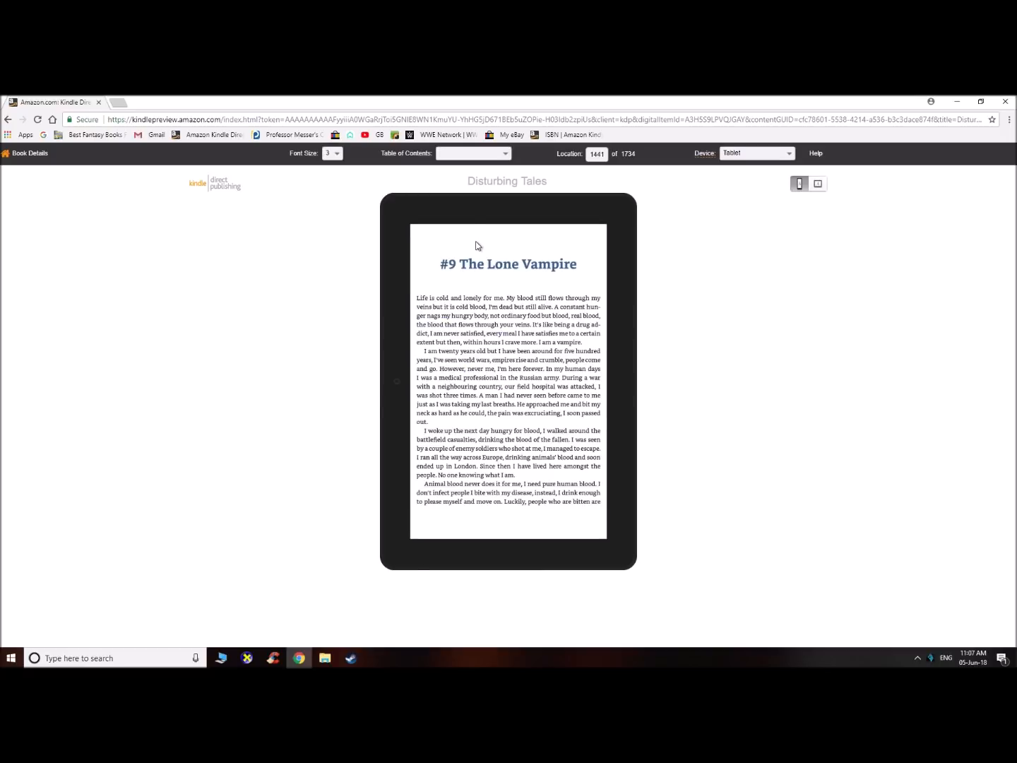
left_click(462, 153)
left_click(487, 167)
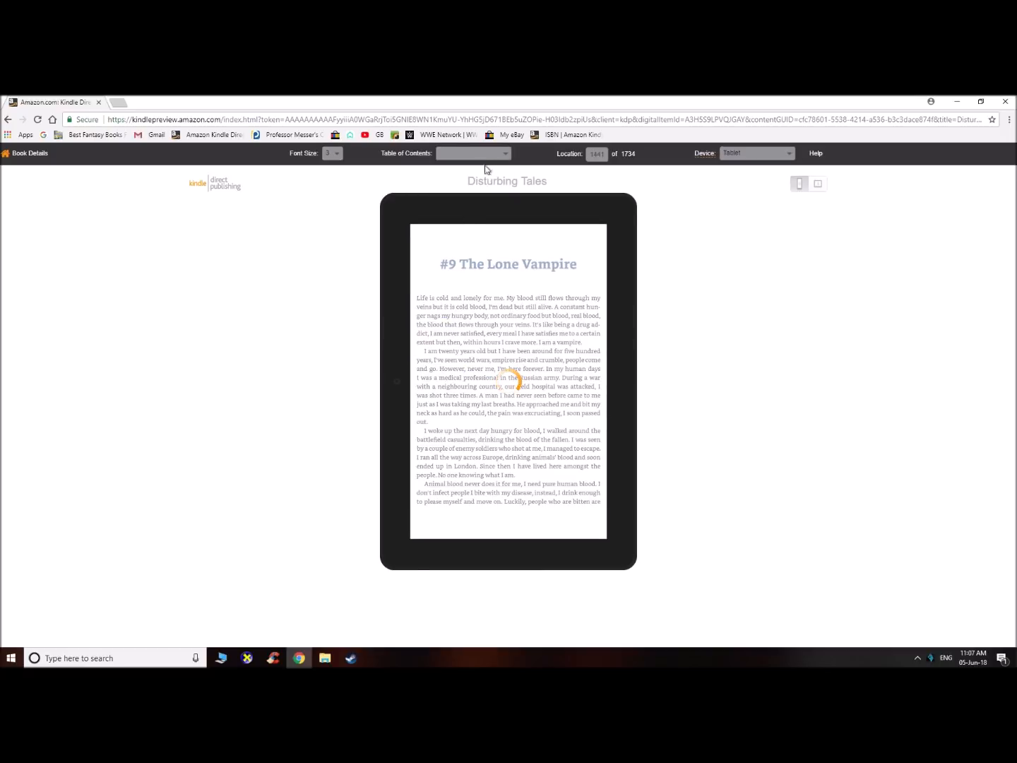
left_click(482, 156)
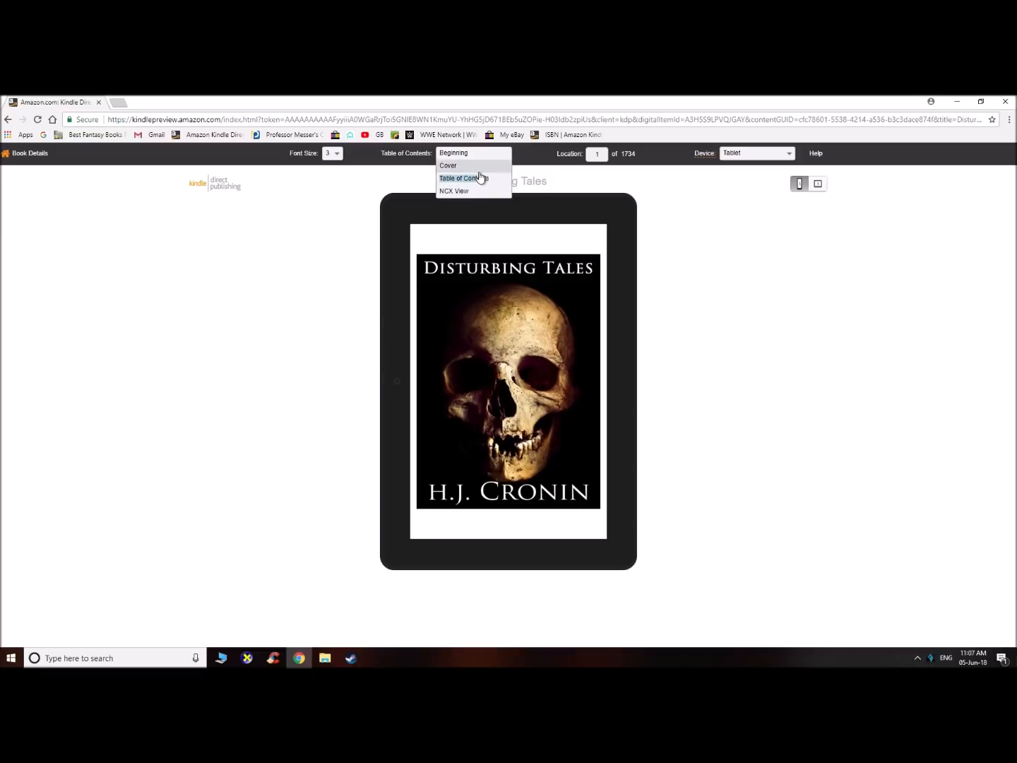
left_click(480, 178)
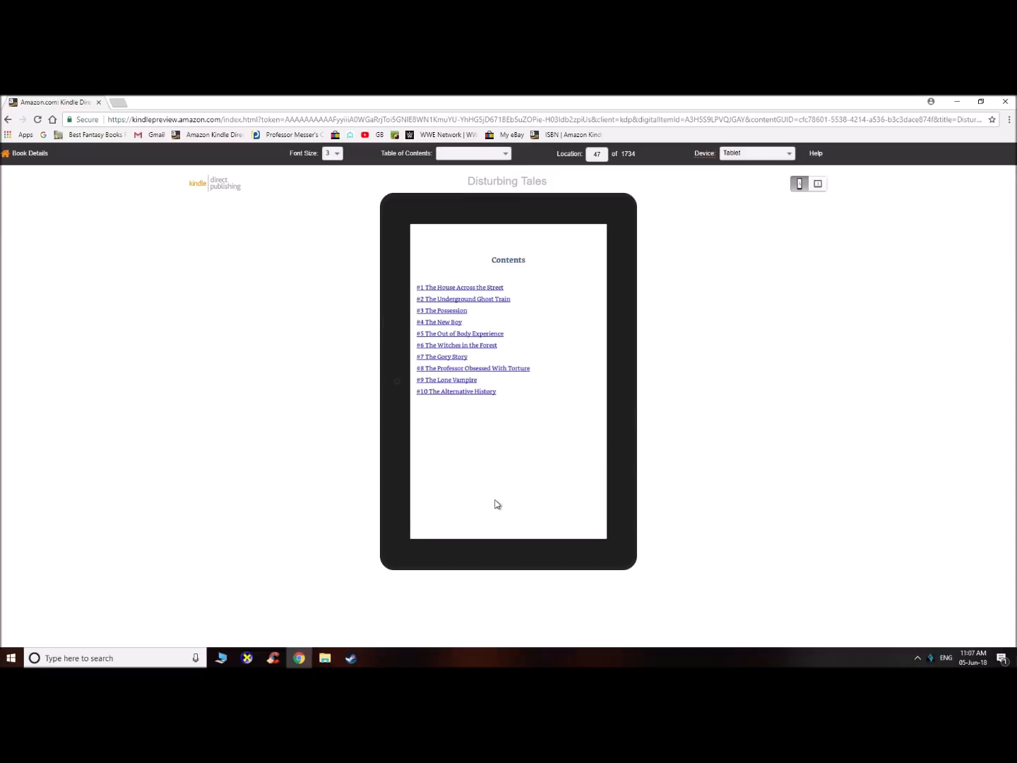
left_click(479, 393)
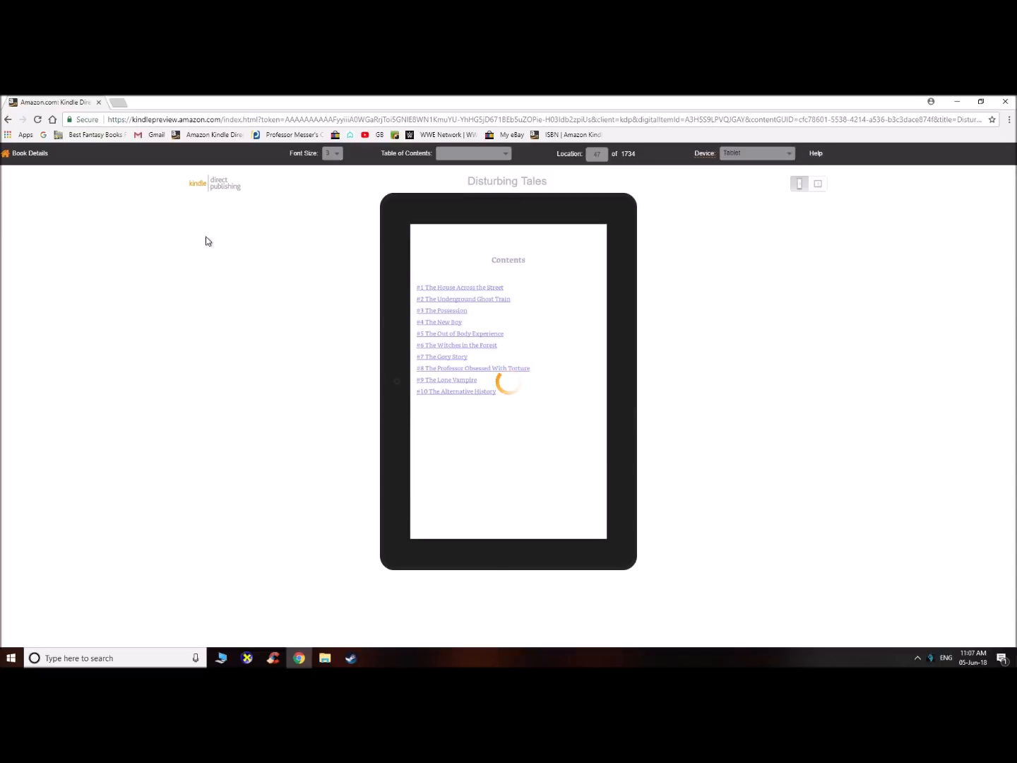
- Leave the previewer for the book details, save the eBook content and continue to the Kindle eBook Pricing page
left_click(39, 155)
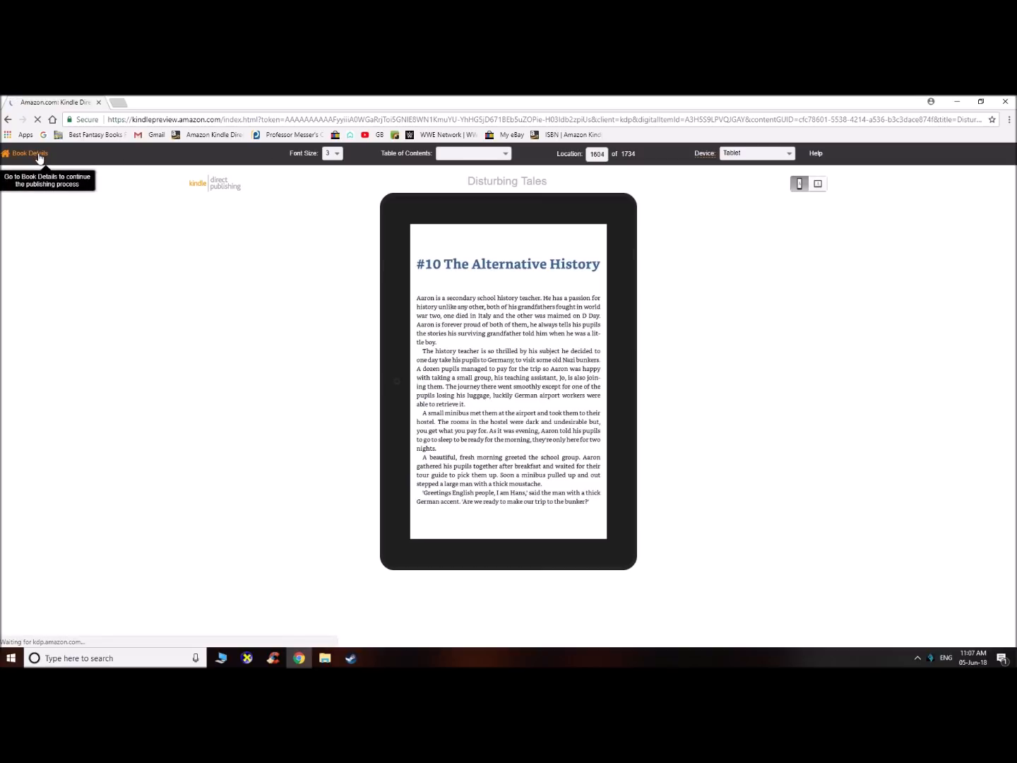
scroll(658, 526, "down", 9)
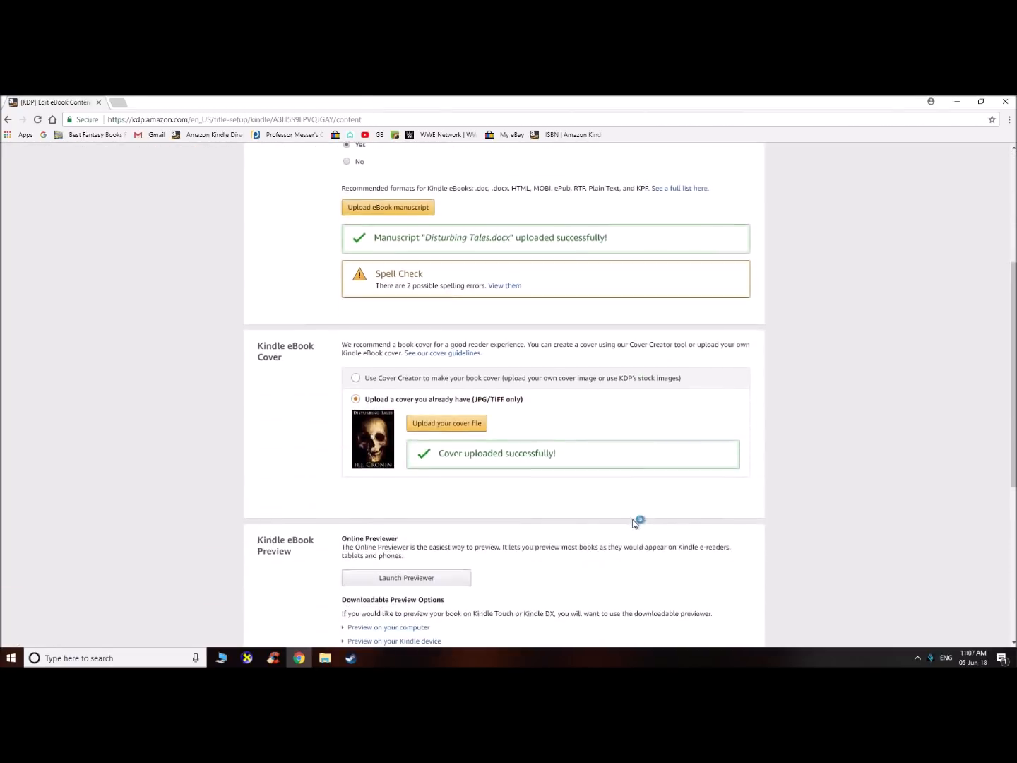
left_click(731, 567)
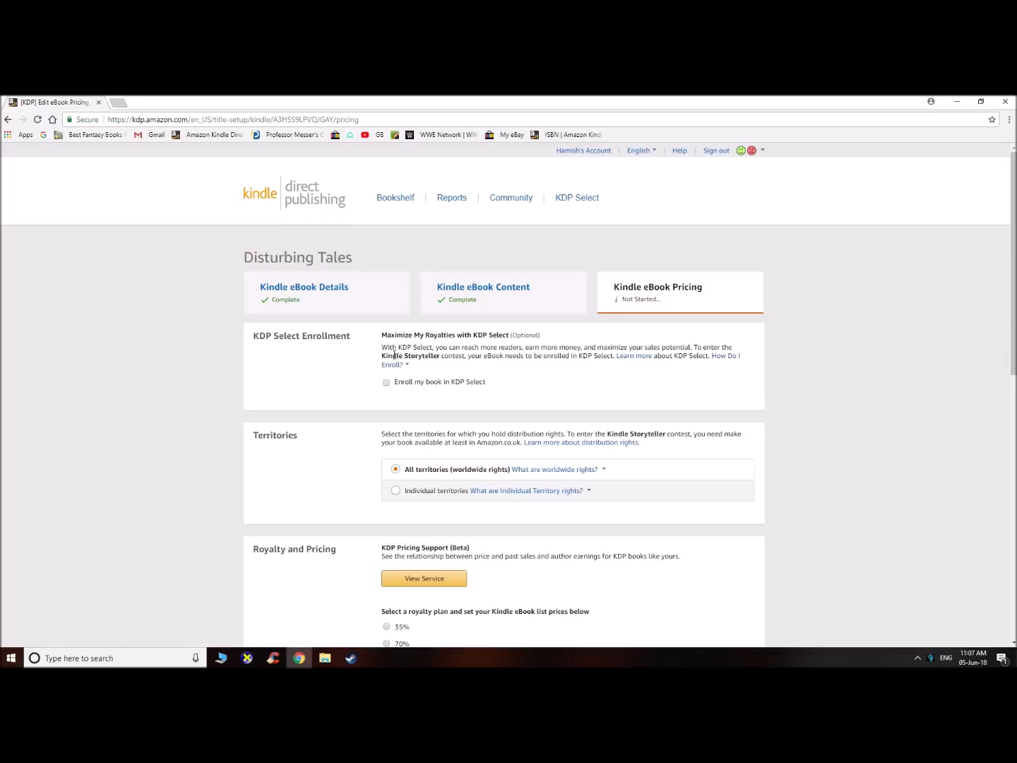
- Read the KDP Select description and enroll the book in KDP Select
left_click_drag(383, 347, 565, 361)
left_click(387, 393)
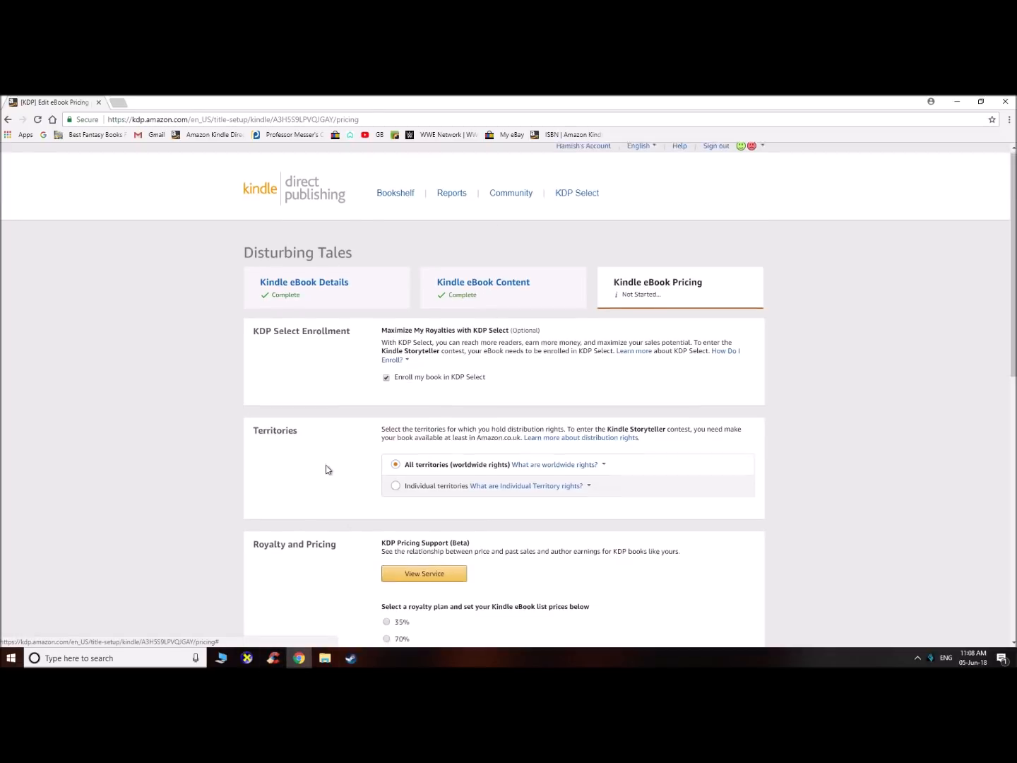
- Choose the 35% royalty plan and set Amazon.co.uk as the primary marketplace
scroll(423, 474, "down", 3)
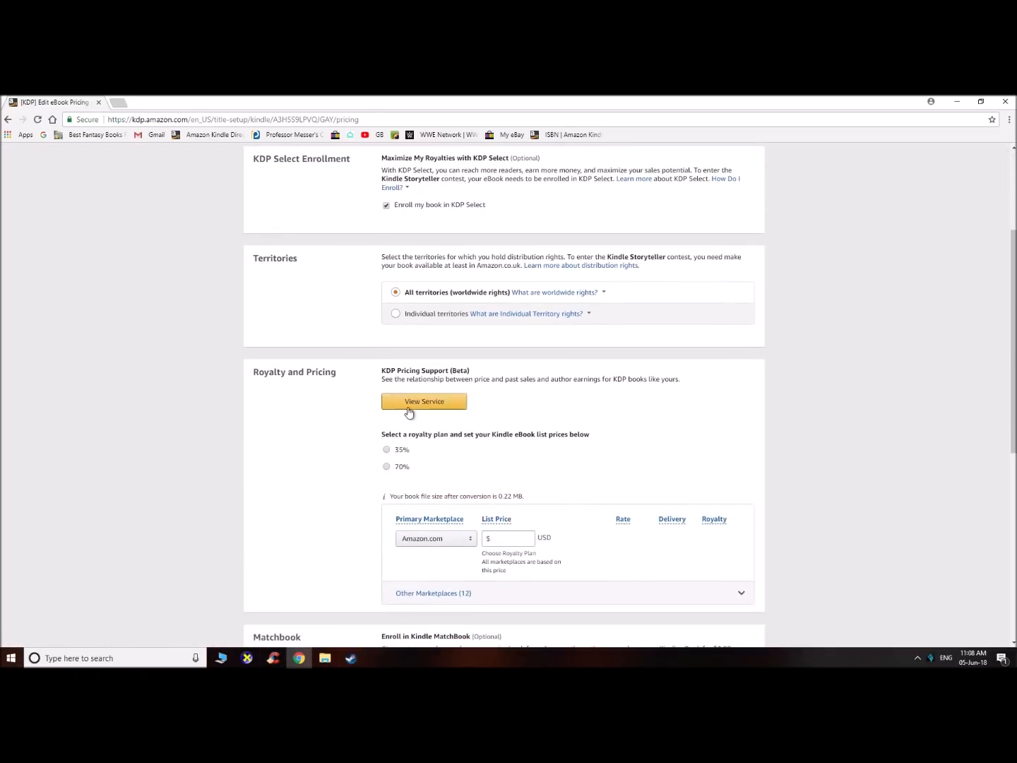
scroll(427, 477, "down", 1)
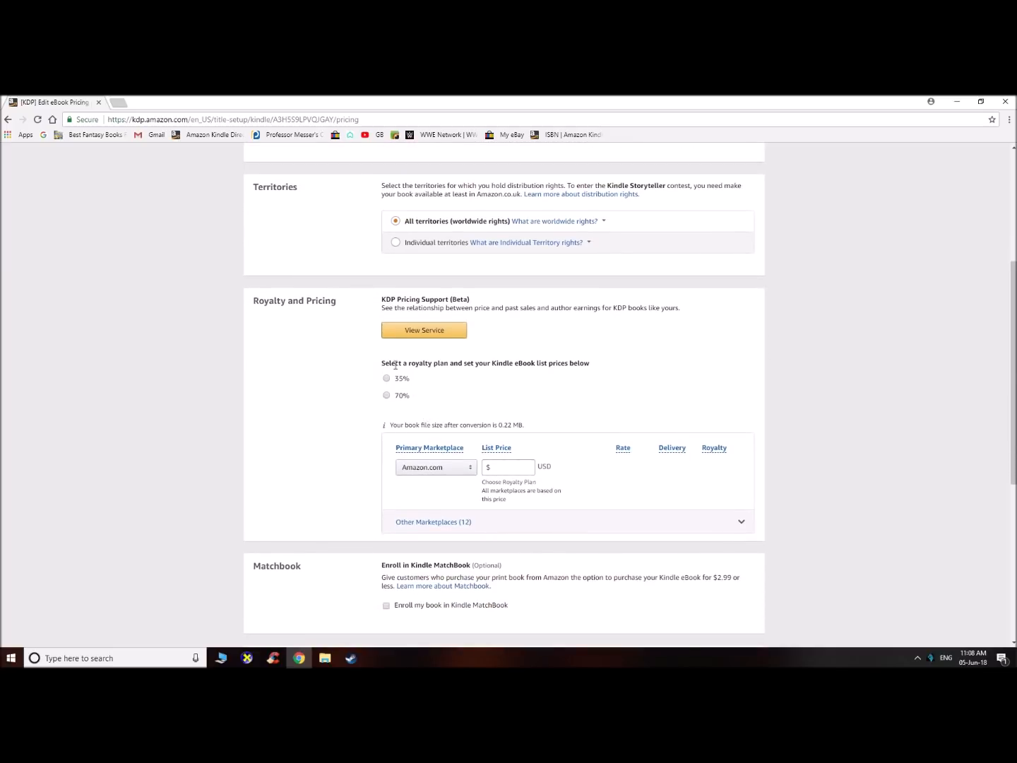
left_click_drag(402, 363, 634, 365)
left_click(618, 365)
left_click(385, 379)
left_click(449, 471)
left_click(468, 422)
left_click(451, 470)
left_click(453, 492)
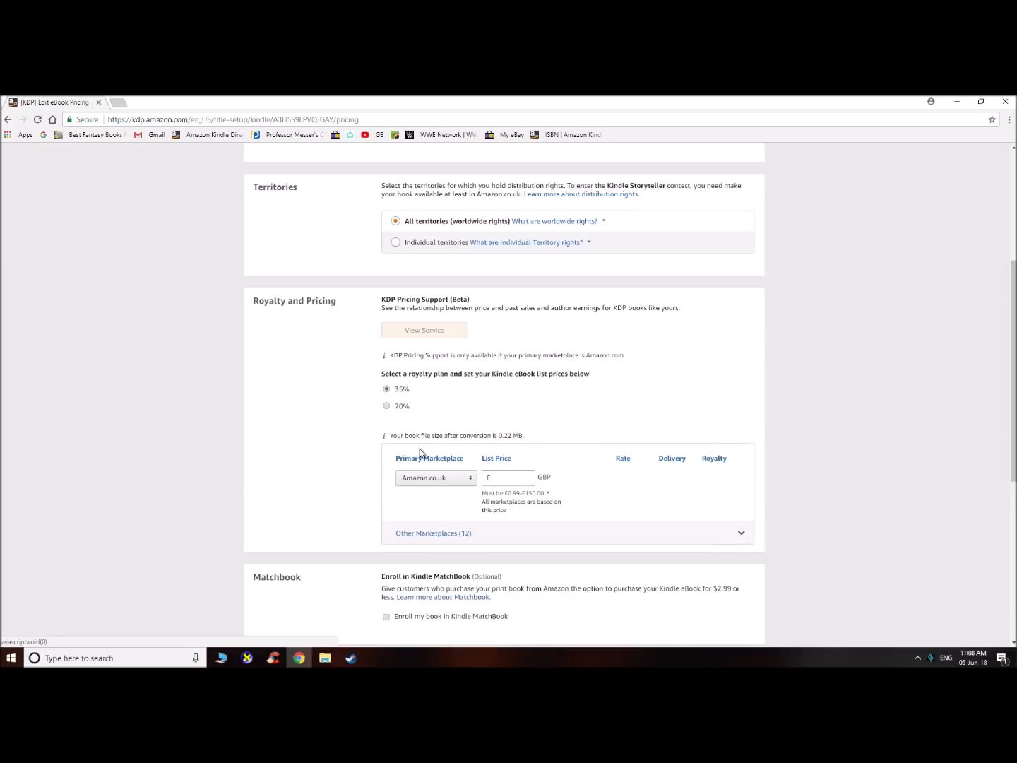
- Choose the 70% royalty plan and switch the primary marketplace to Amazon.com and back to Amazon.co.uk
left_click(386, 407)
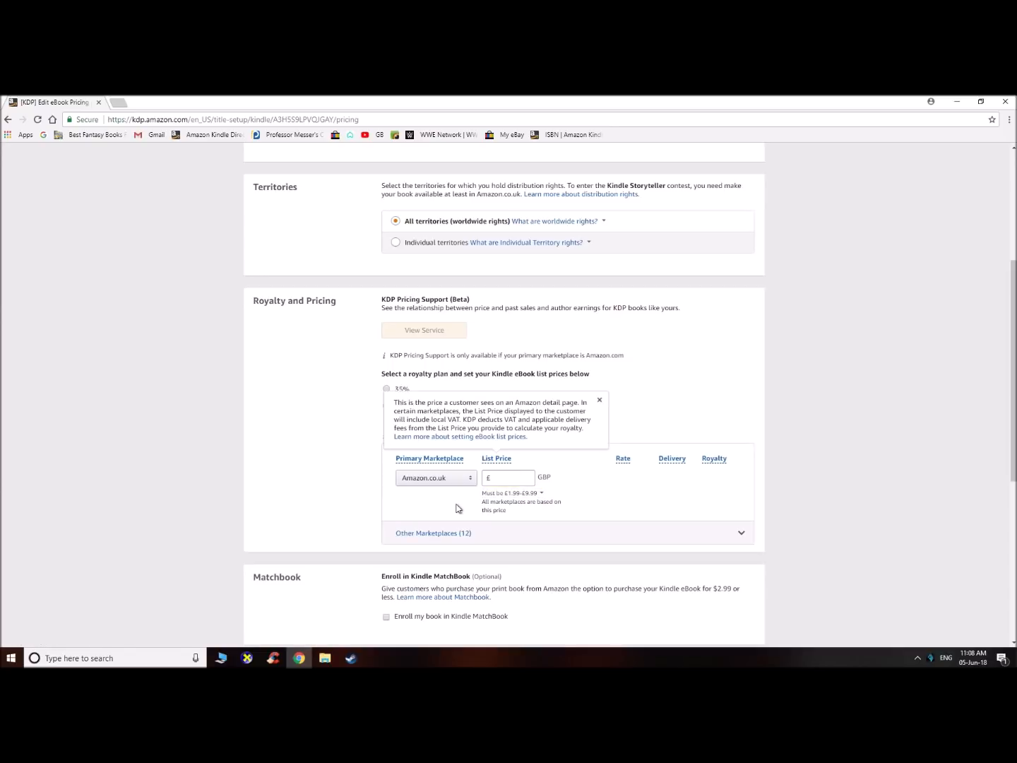
left_click(448, 481)
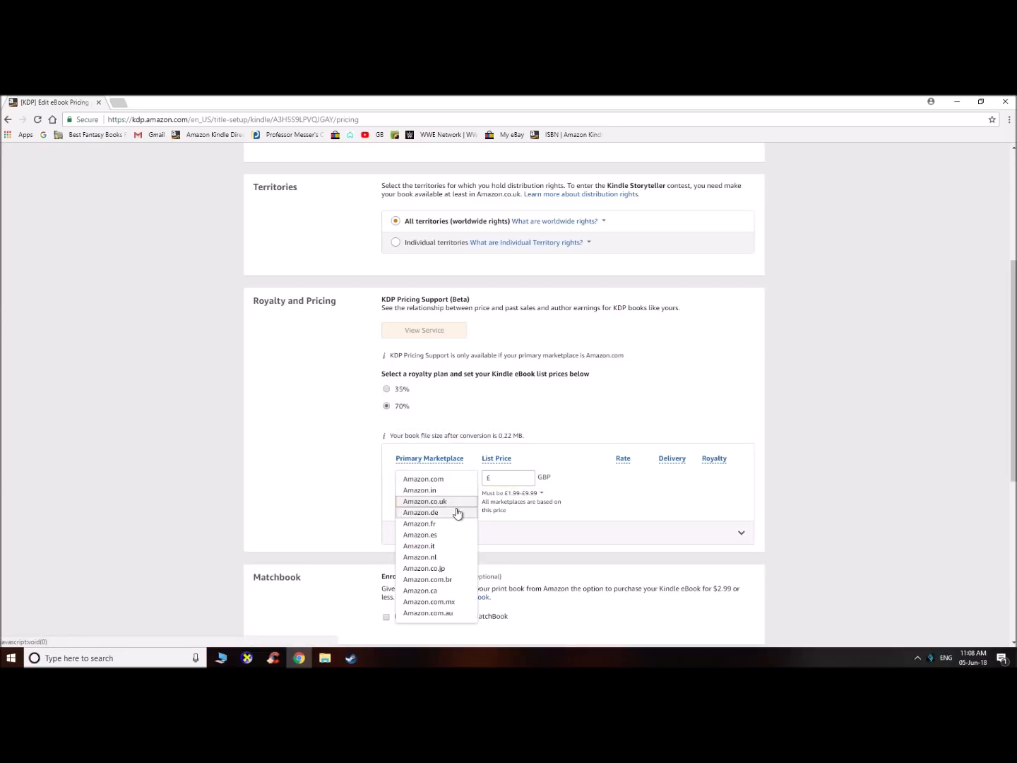
left_click(441, 482)
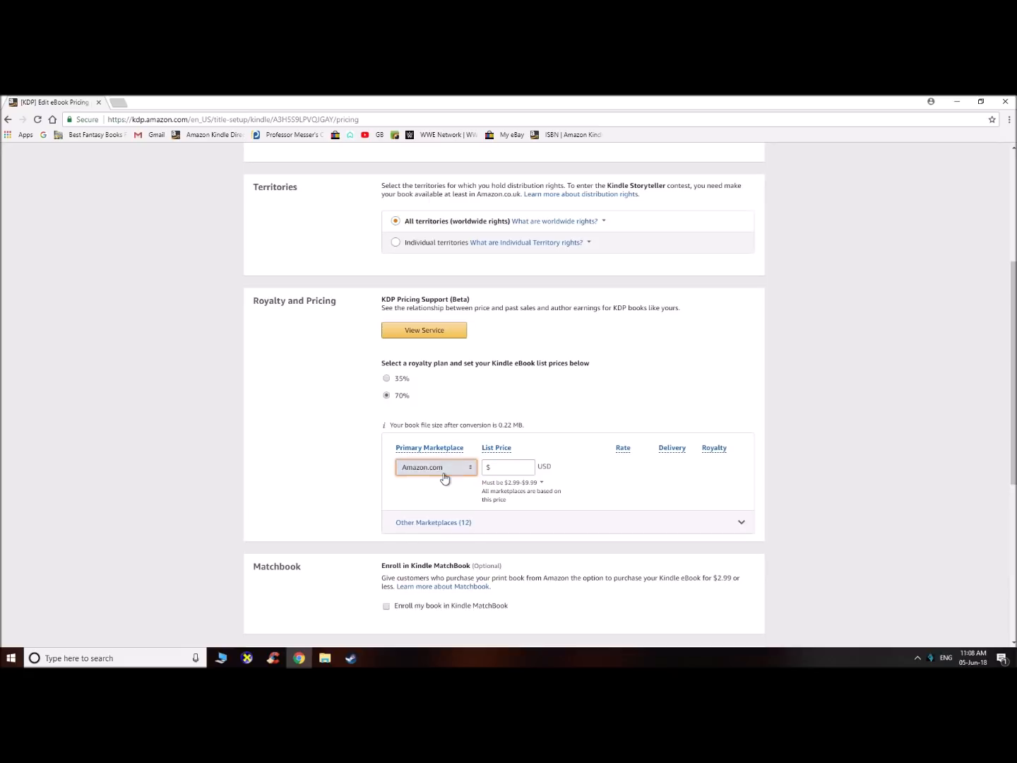
left_click(441, 472)
left_click(452, 490)
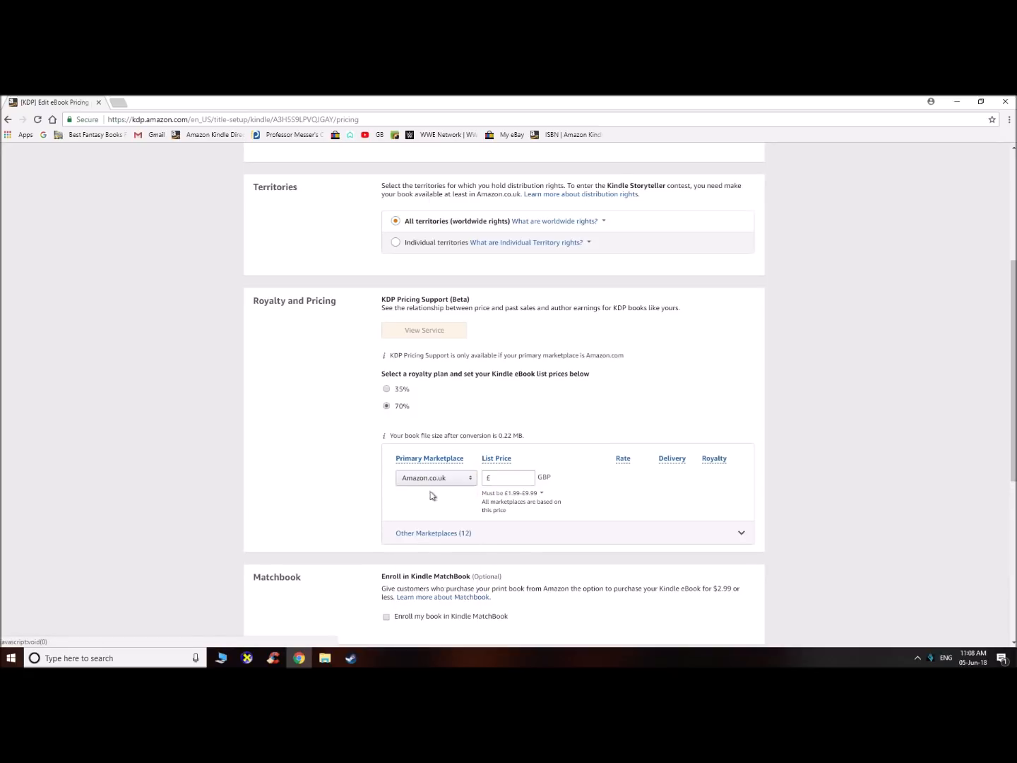
- Expand the other marketplaces' pricing and set the Amazon.co.uk list price to £1.99
left_click(480, 533)
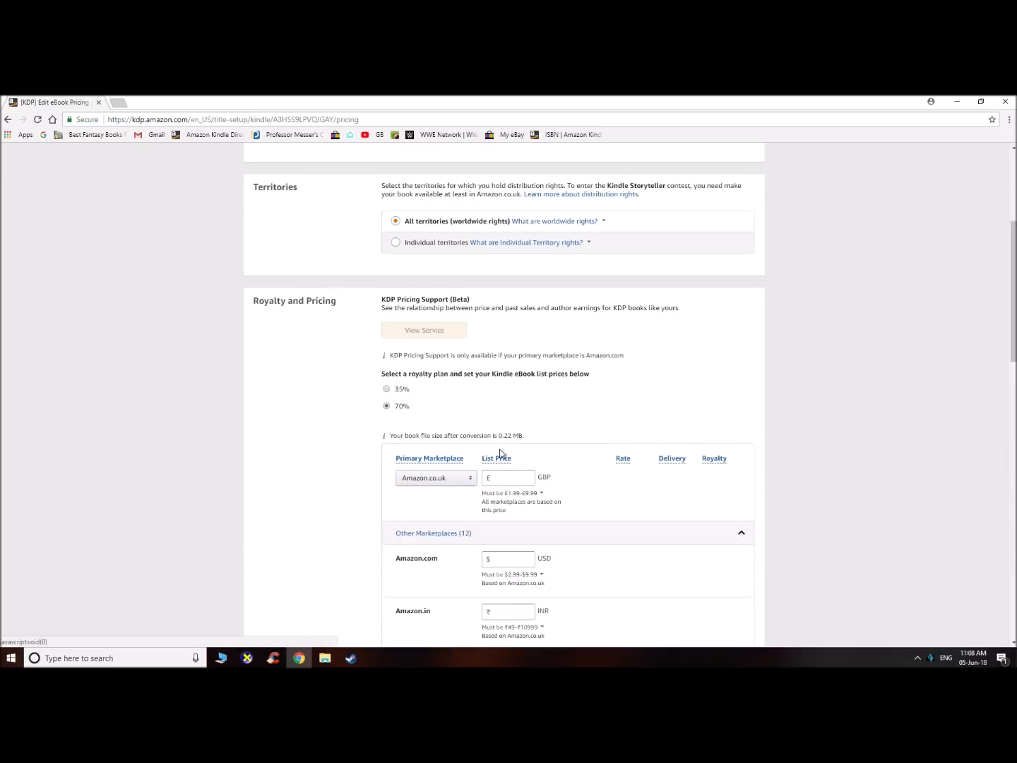
scroll(519, 325, "down", 2)
left_click(512, 339)
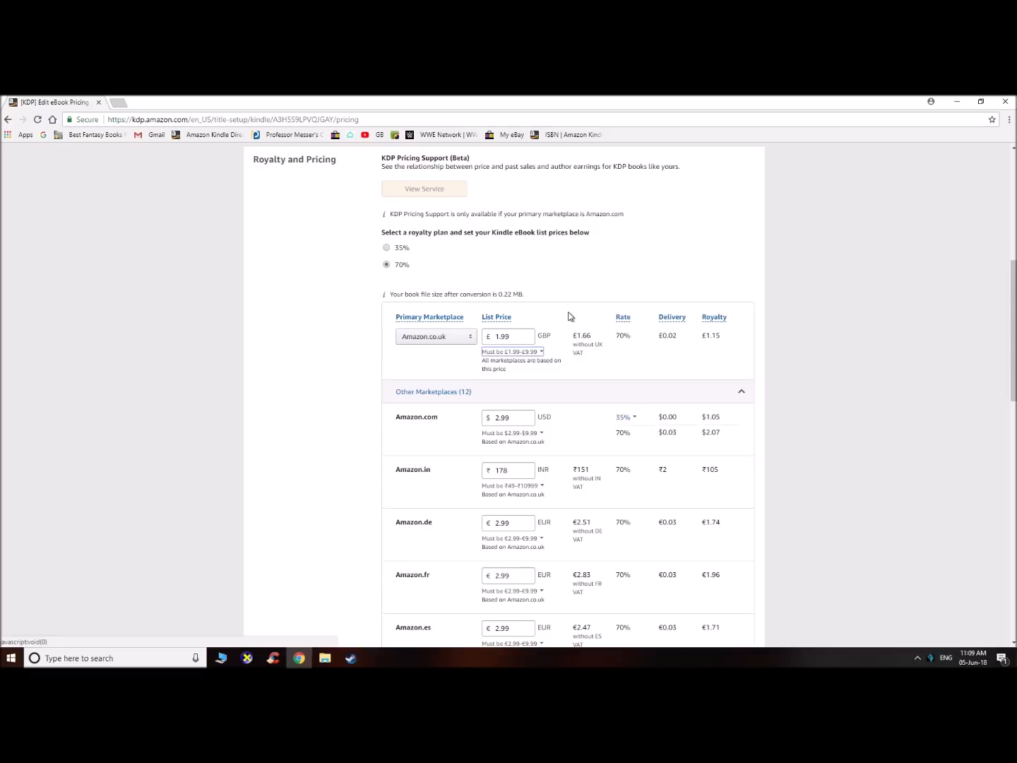
- Try an Amazon.co.uk list price of £200 under the 70% plan and open the allowed price range explanation
double_click(512, 336)
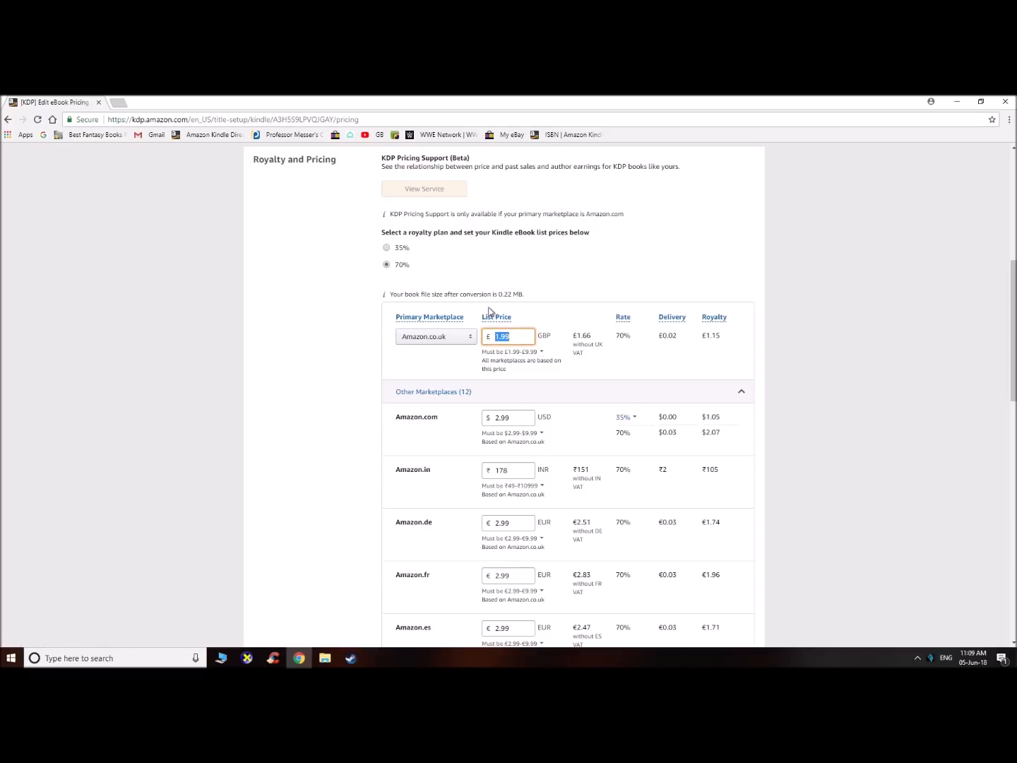
type("200")
left_click(513, 353)
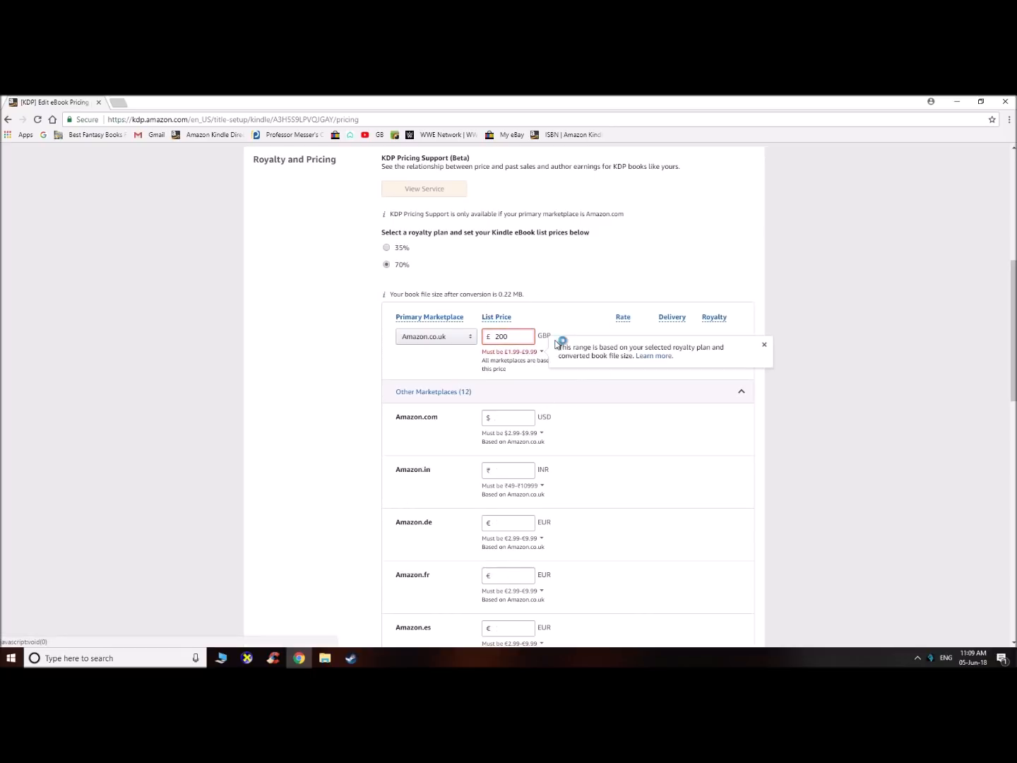
left_click(505, 353)
left_click_drag(508, 335, 479, 336)
left_click(510, 336)
- Try the 35% royalty plan with an Amazon.co.uk list price of £150.00
left_click(387, 247)
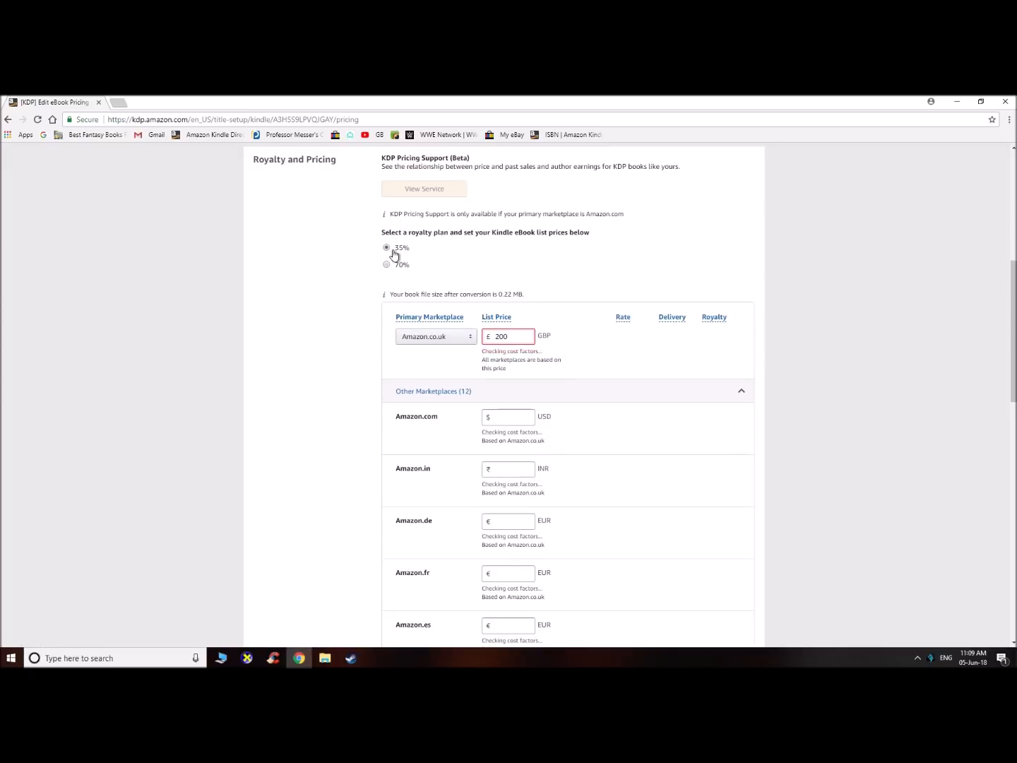
left_click(524, 351)
left_click_drag(524, 337, 489, 337)
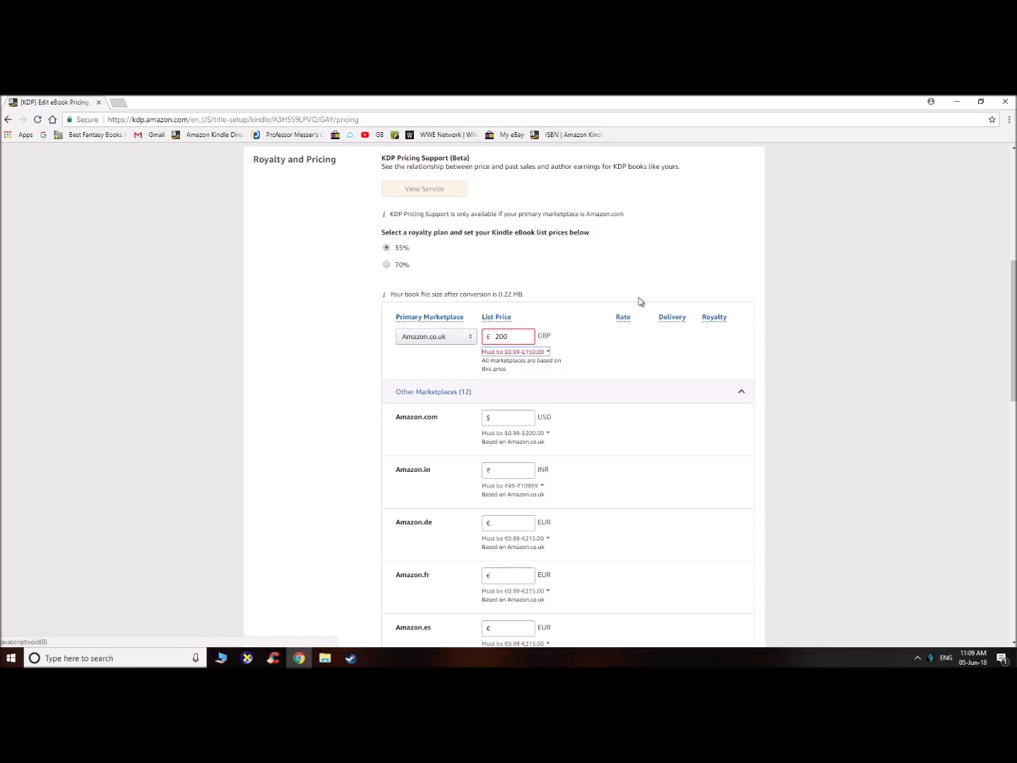
left_click(512, 339)
double_click(511, 339)
type("150.")
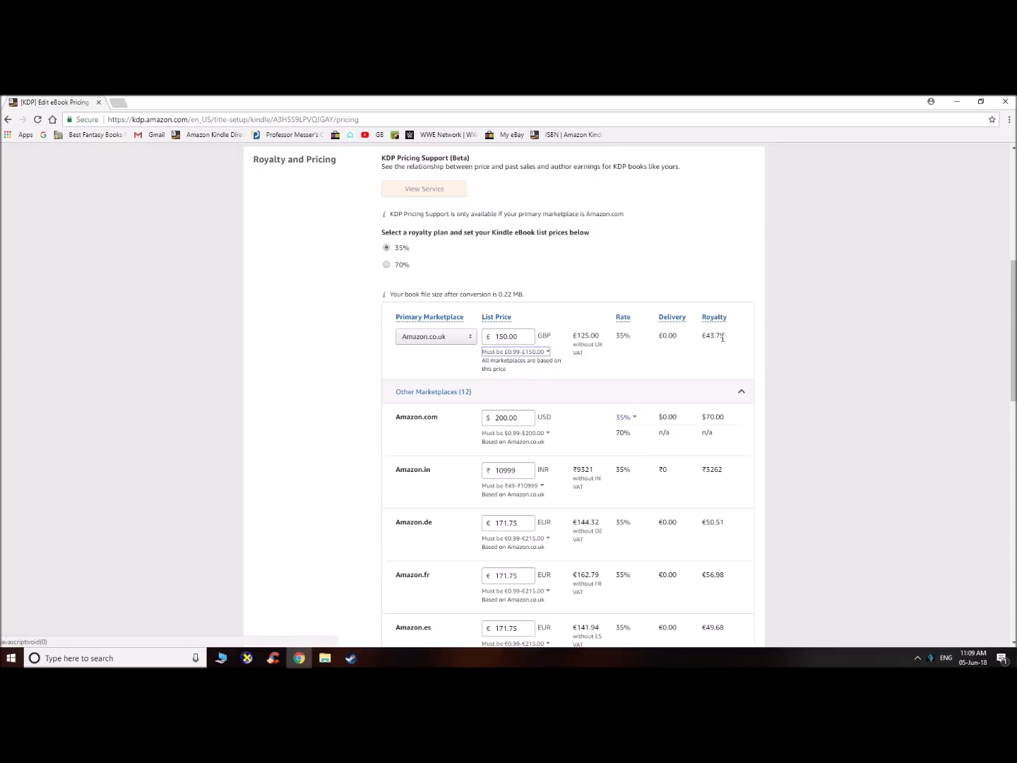
- Select the 70% royalty plan again and set the Amazon.co.uk list price to £1.99
left_click(388, 264)
double_click(516, 336)
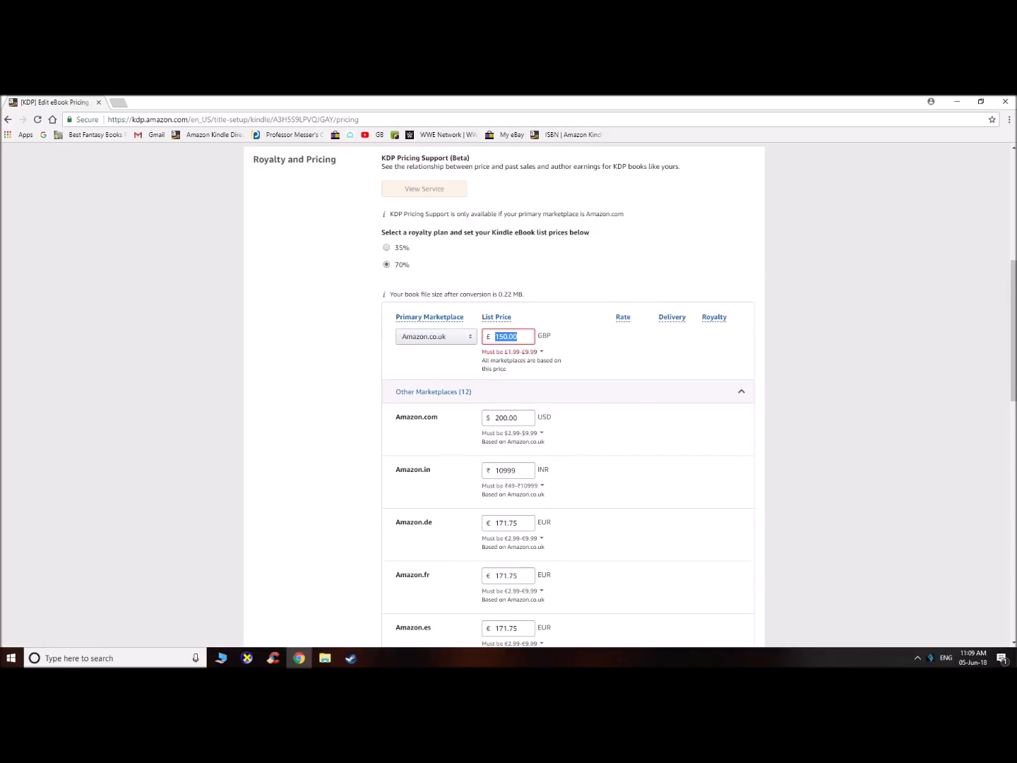
type("1.99")
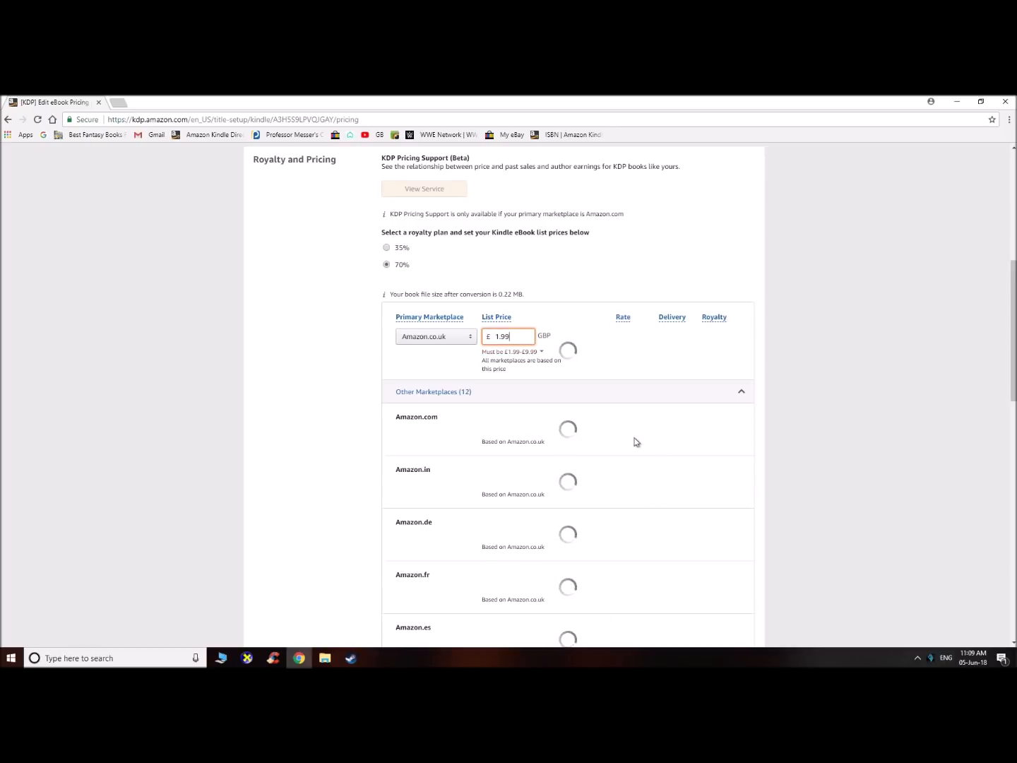
- Review the list prices and royalties of the other marketplaces and the Matchbook and Book Lending options
scroll(536, 414, "down", 2)
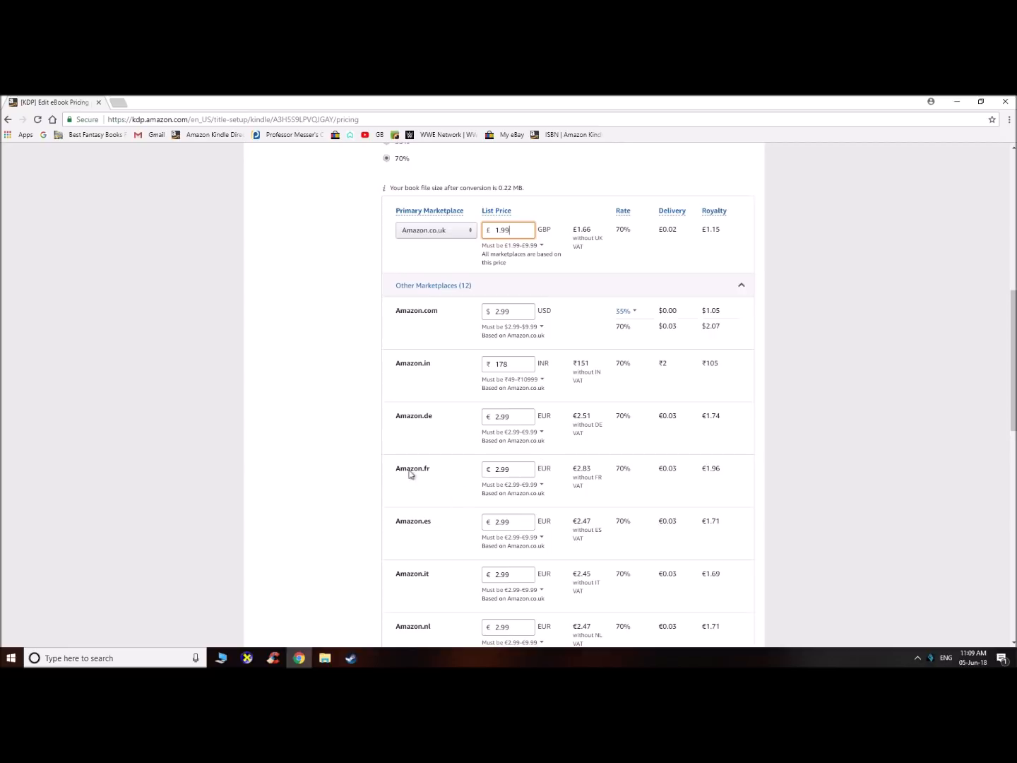
scroll(635, 503, "down", 2)
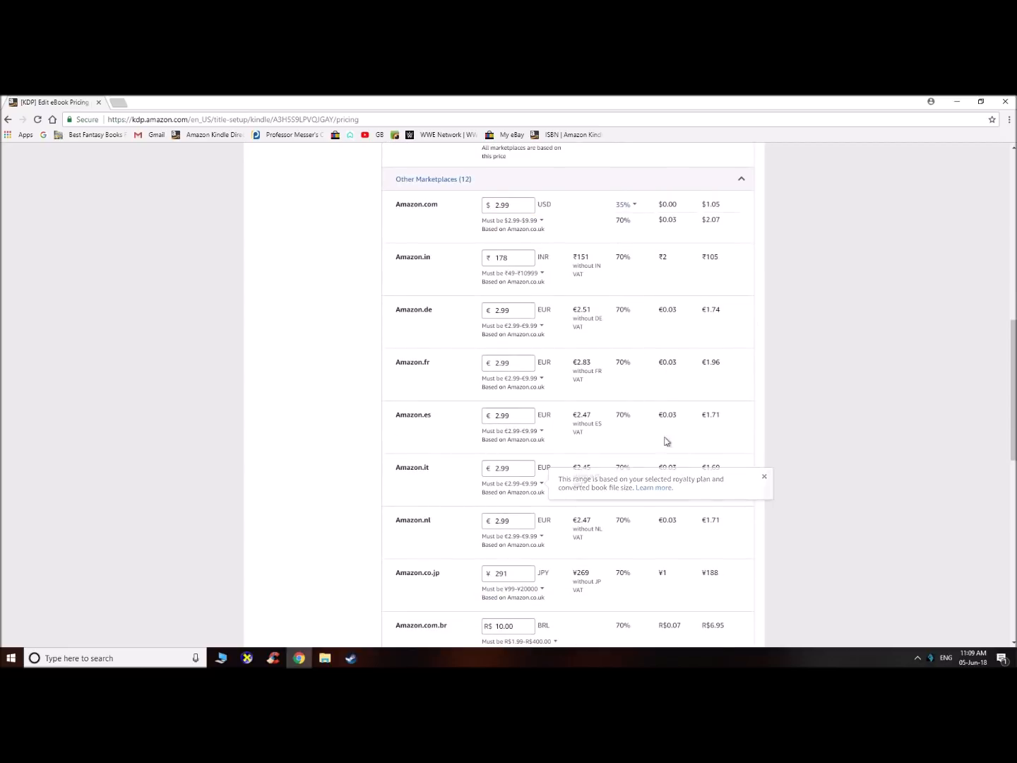
scroll(784, 367, "down", 2)
scroll(784, 366, "down", 4)
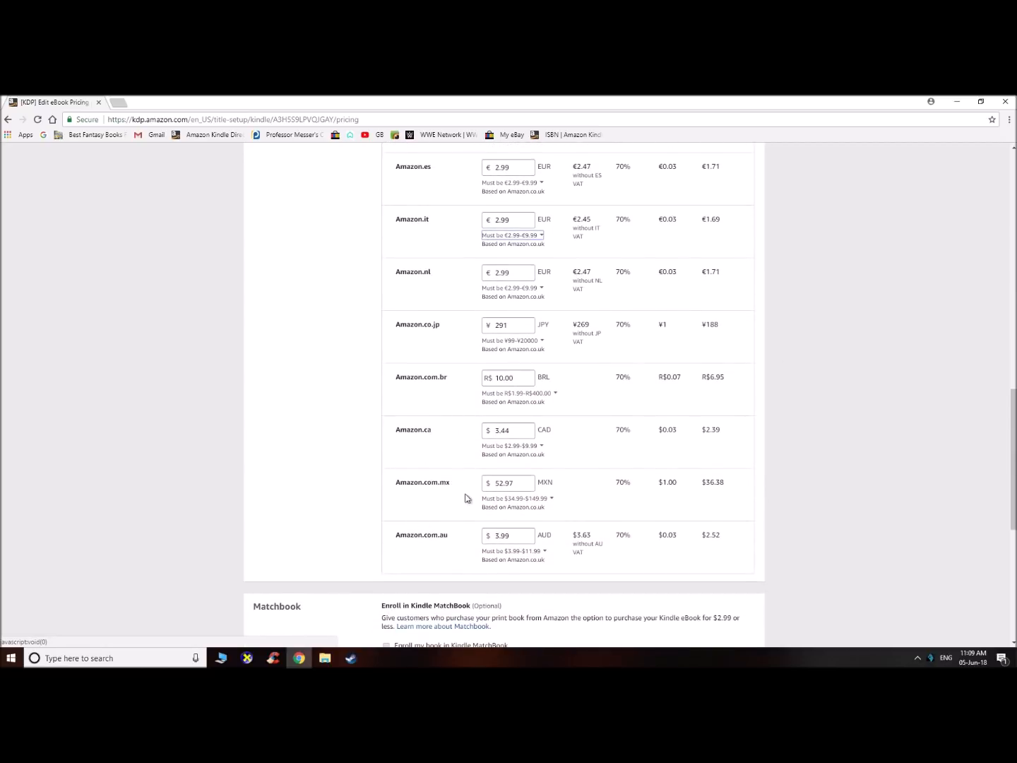
scroll(763, 585, "down", 3)
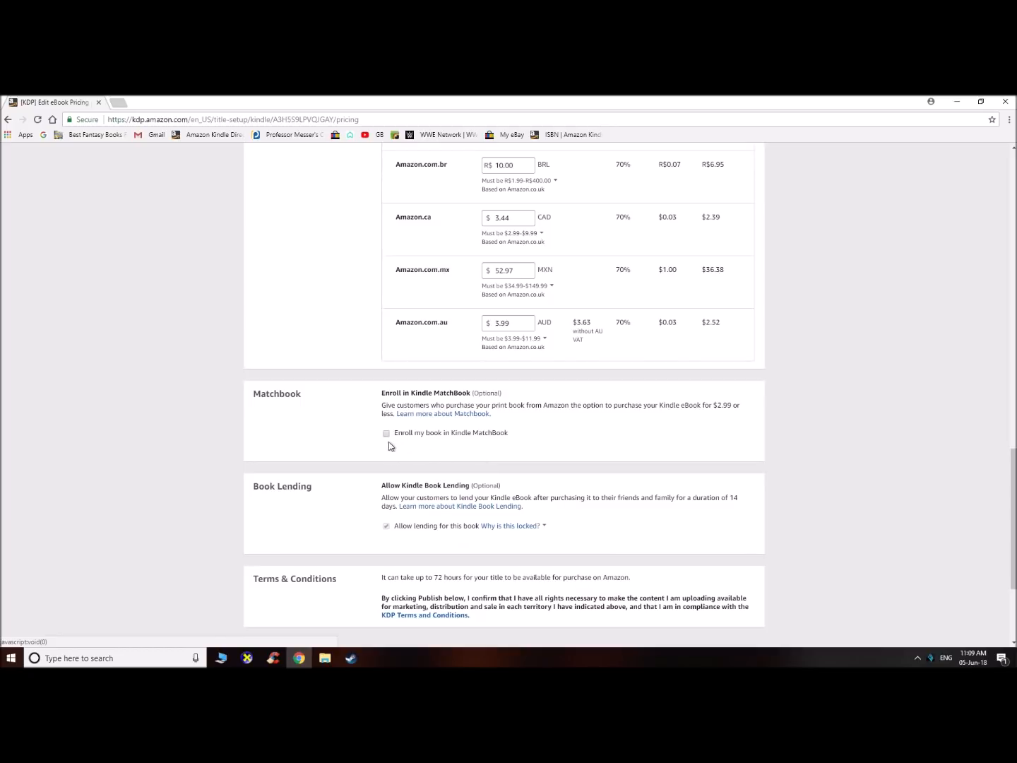
scroll(387, 454, "down", 2)
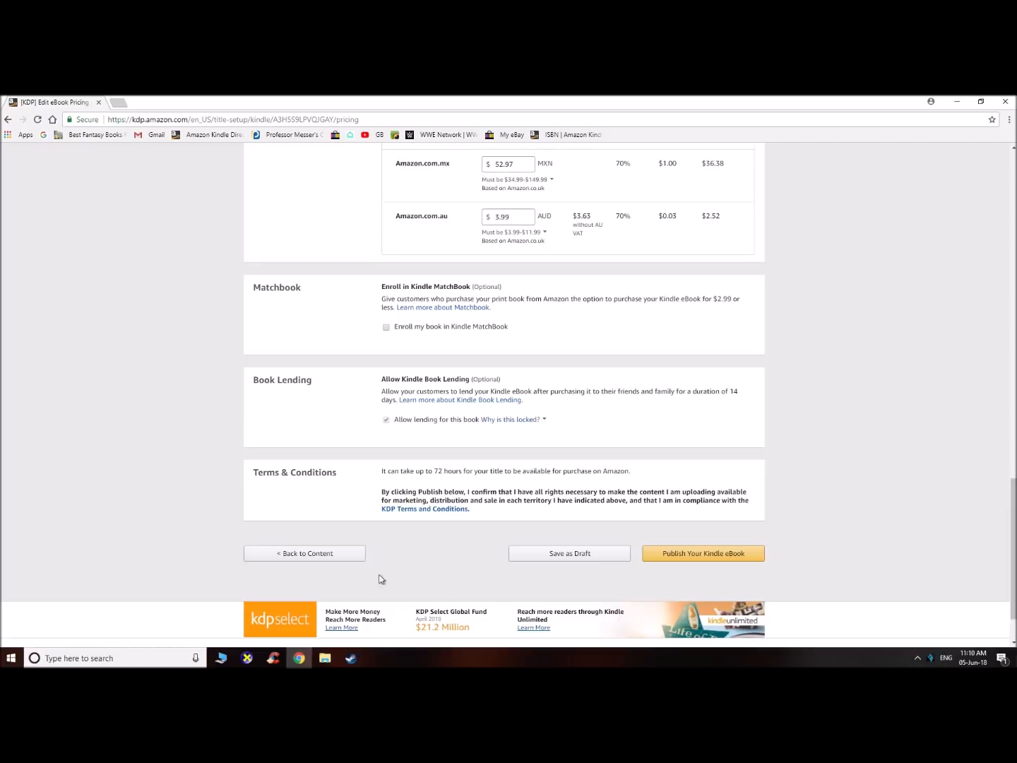
- Read the Terms & Conditions note on availability time and publish the Kindle eBook
left_click_drag(394, 471, 636, 474)
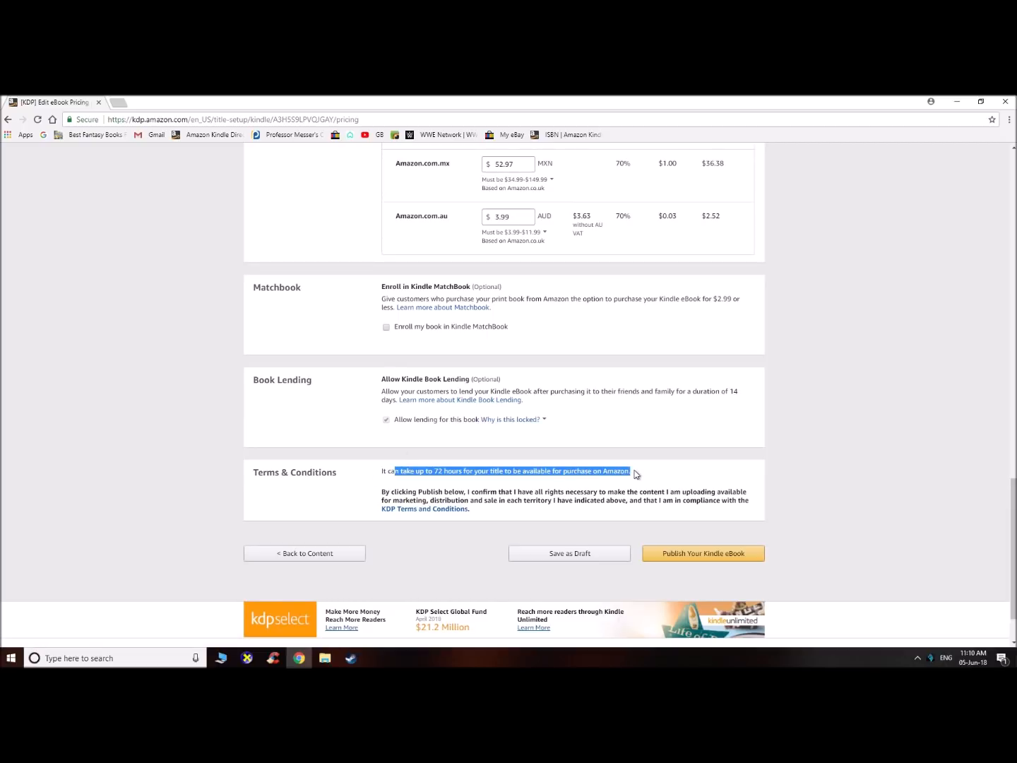
left_click(407, 444)
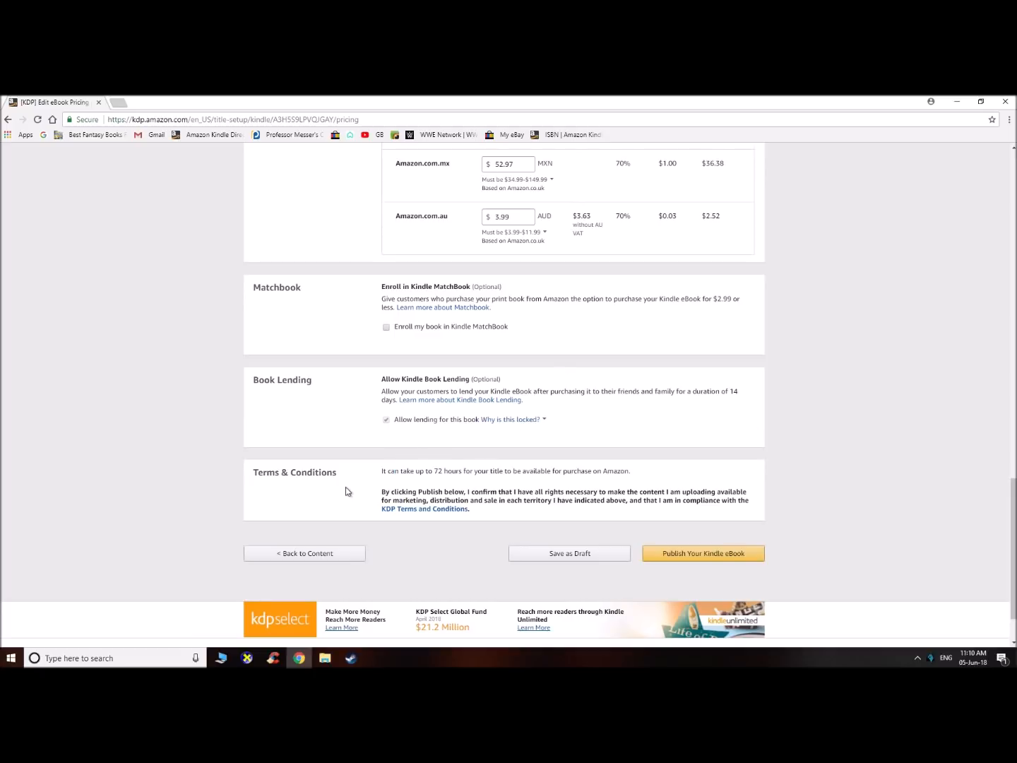
left_click(729, 550)
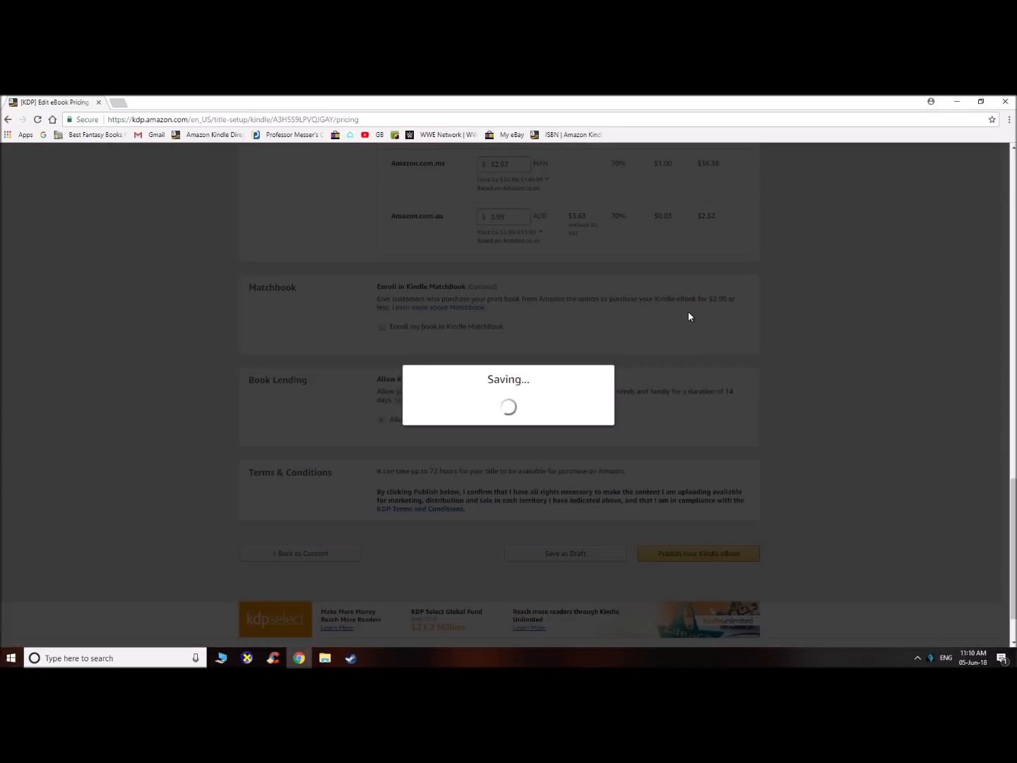